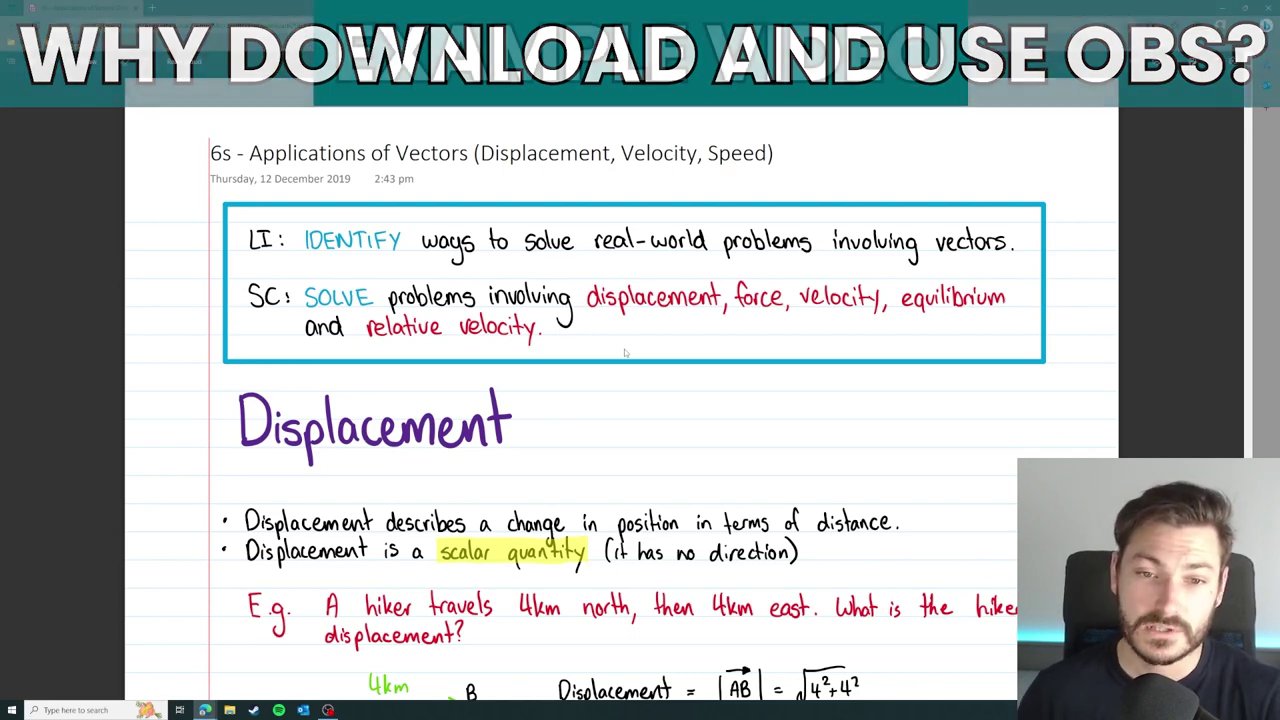
scroll(624, 352, "down", 2)
scroll(283, 267, "down", 5)
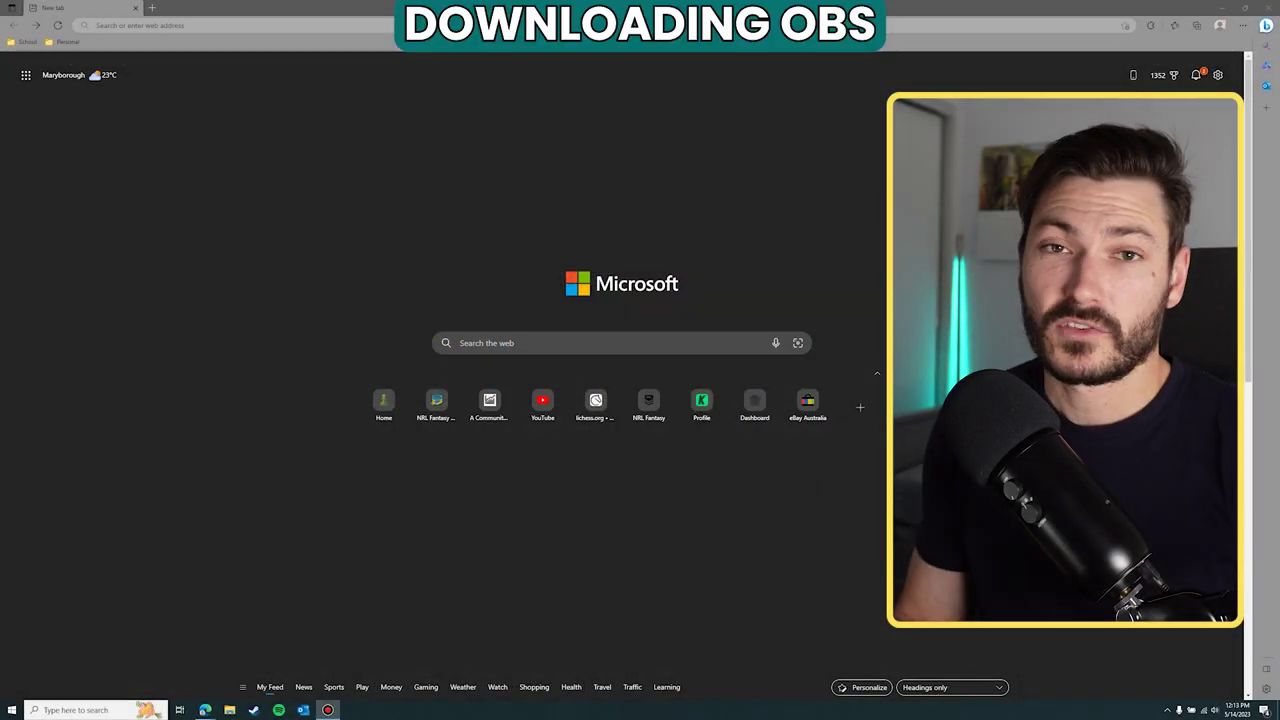
Search the web for obs and, from the official OBS Studio site, download and open the Windows installer.
left_click(570, 343)
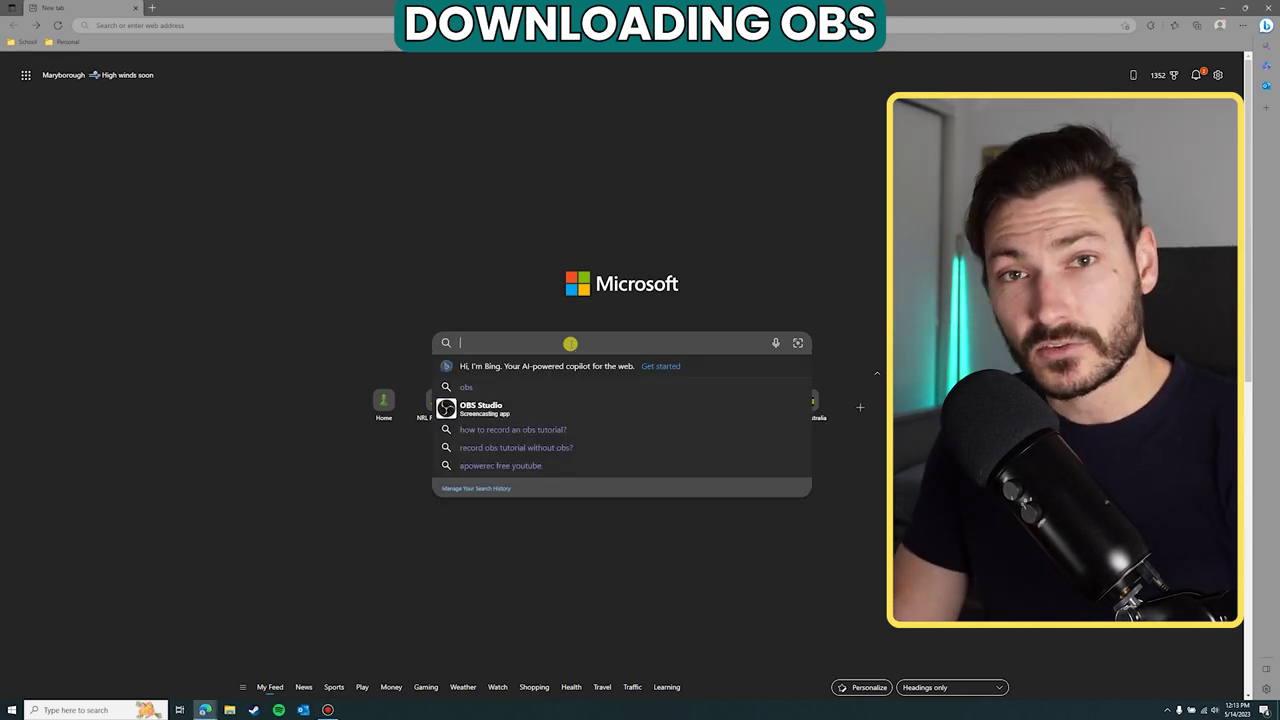
type("obs")
key("Return")
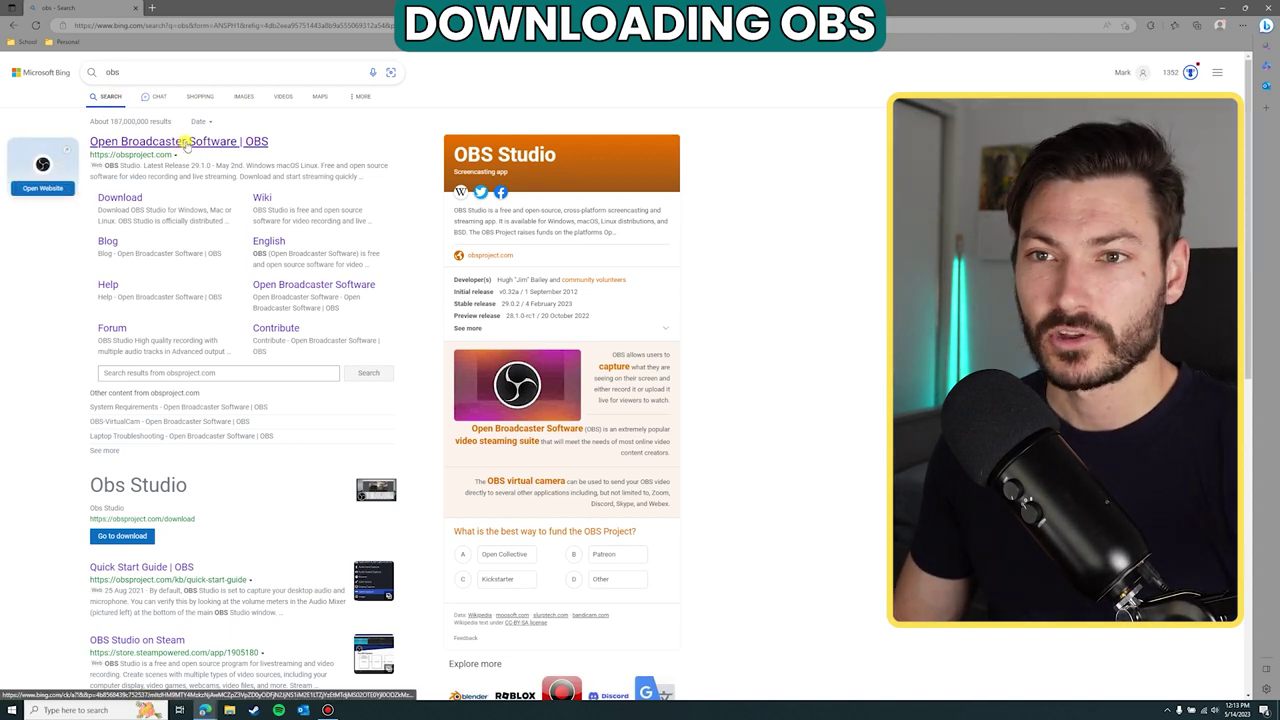
left_click(185, 143)
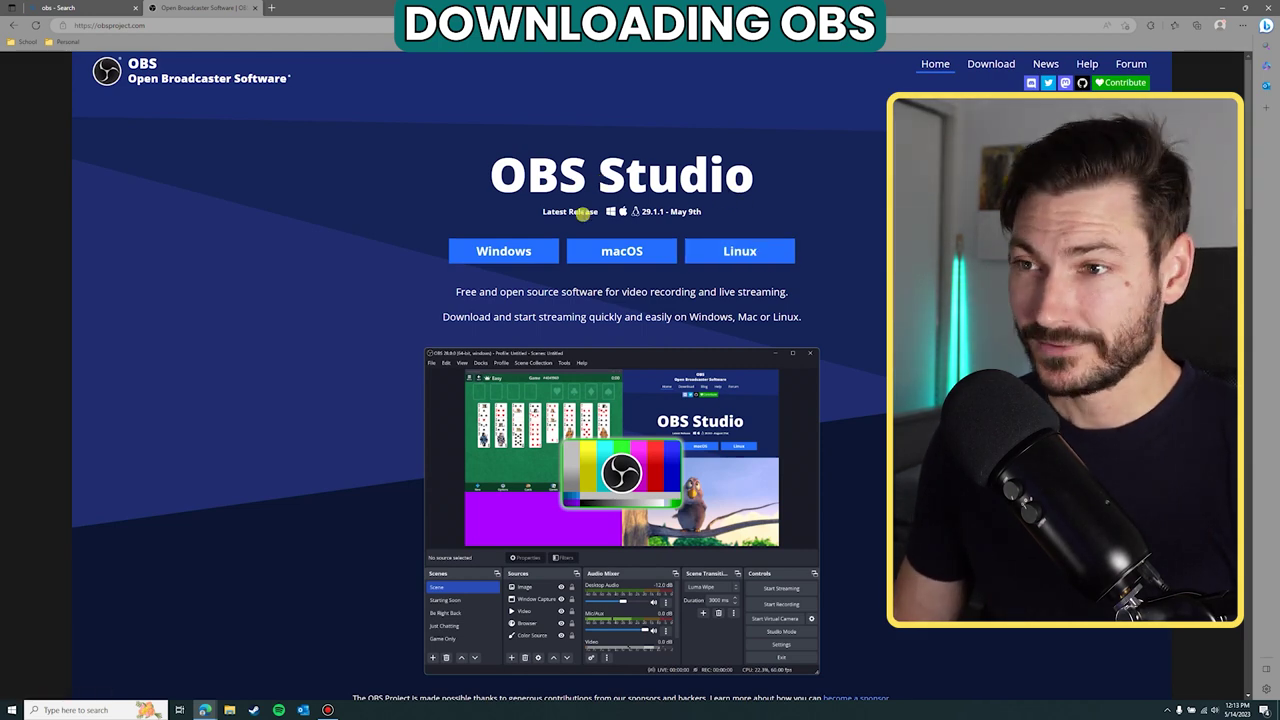
left_click(505, 252)
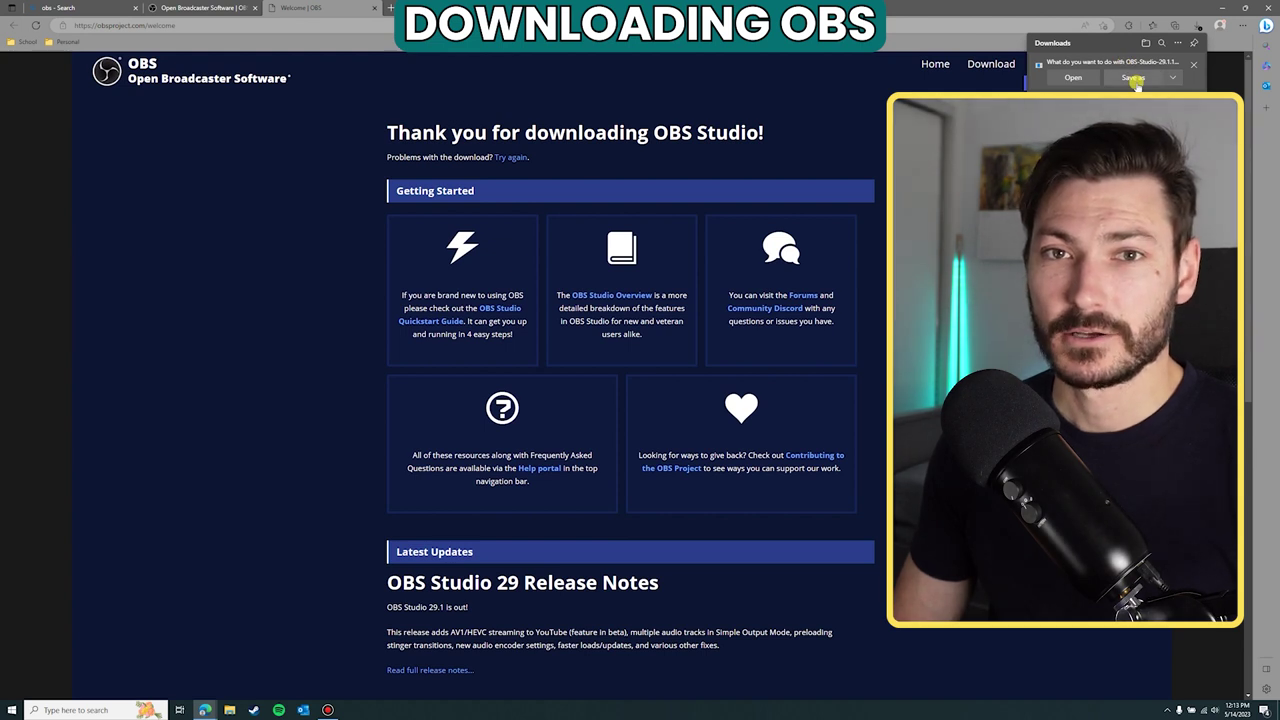
left_click(1066, 84)
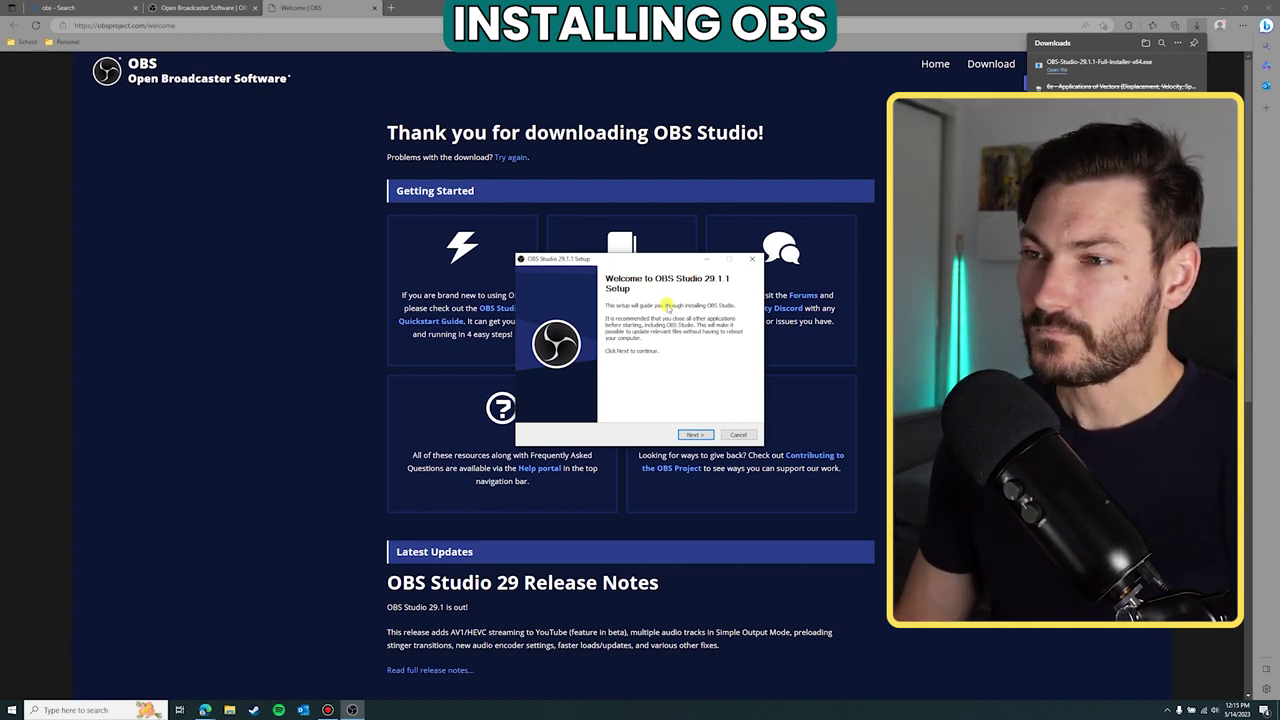
Install OBS Studio 29.1.1 in the default destination folder and finish the setup.
left_click(695, 436)
left_click(695, 436)
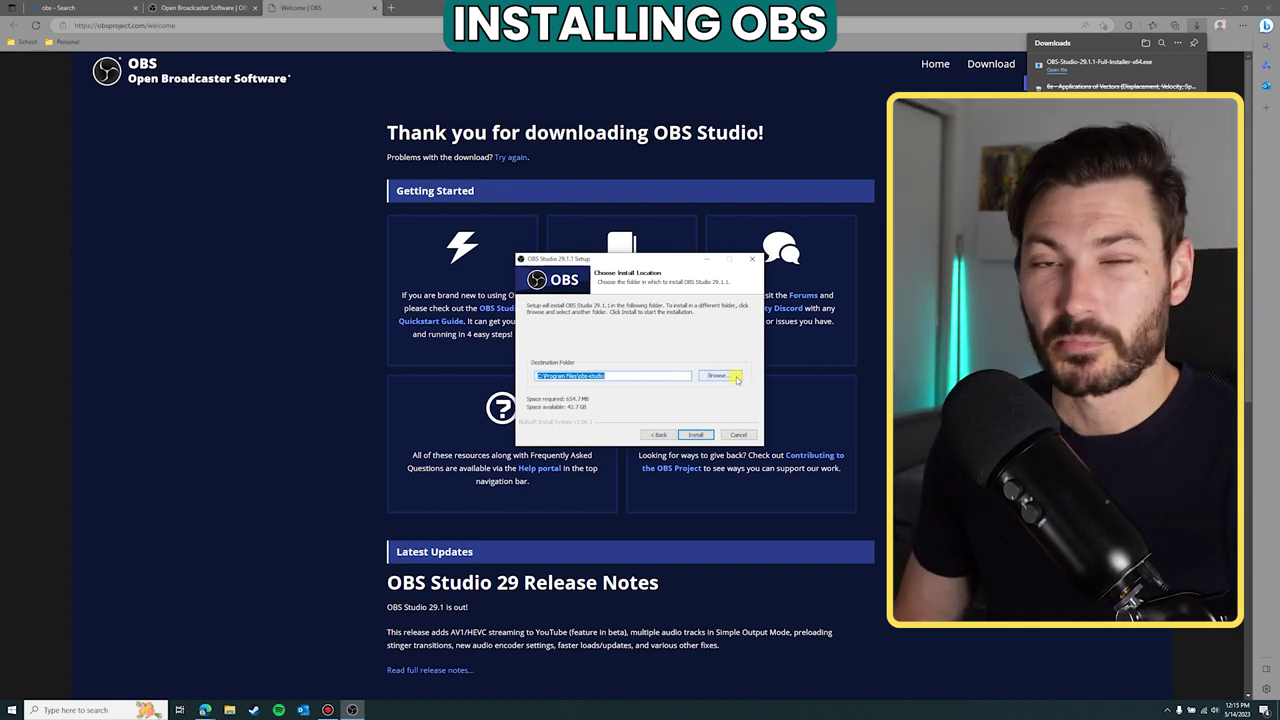
left_click(697, 436)
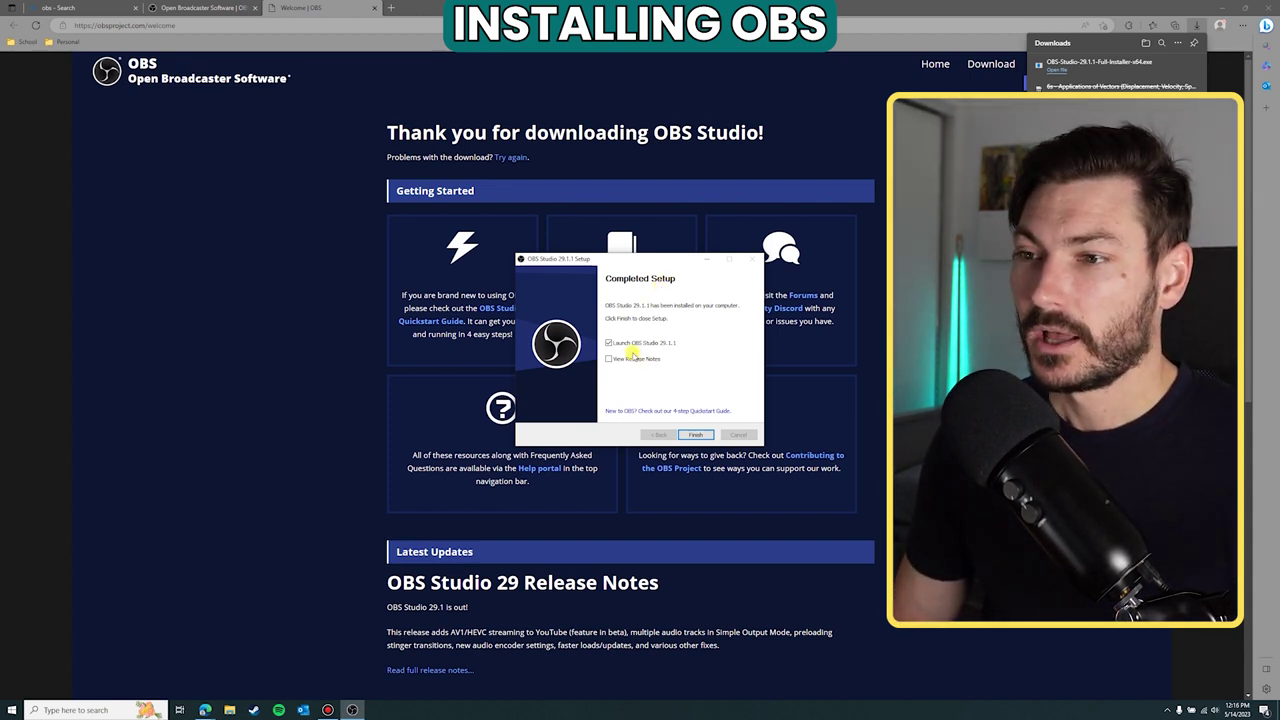
left_click(695, 434)
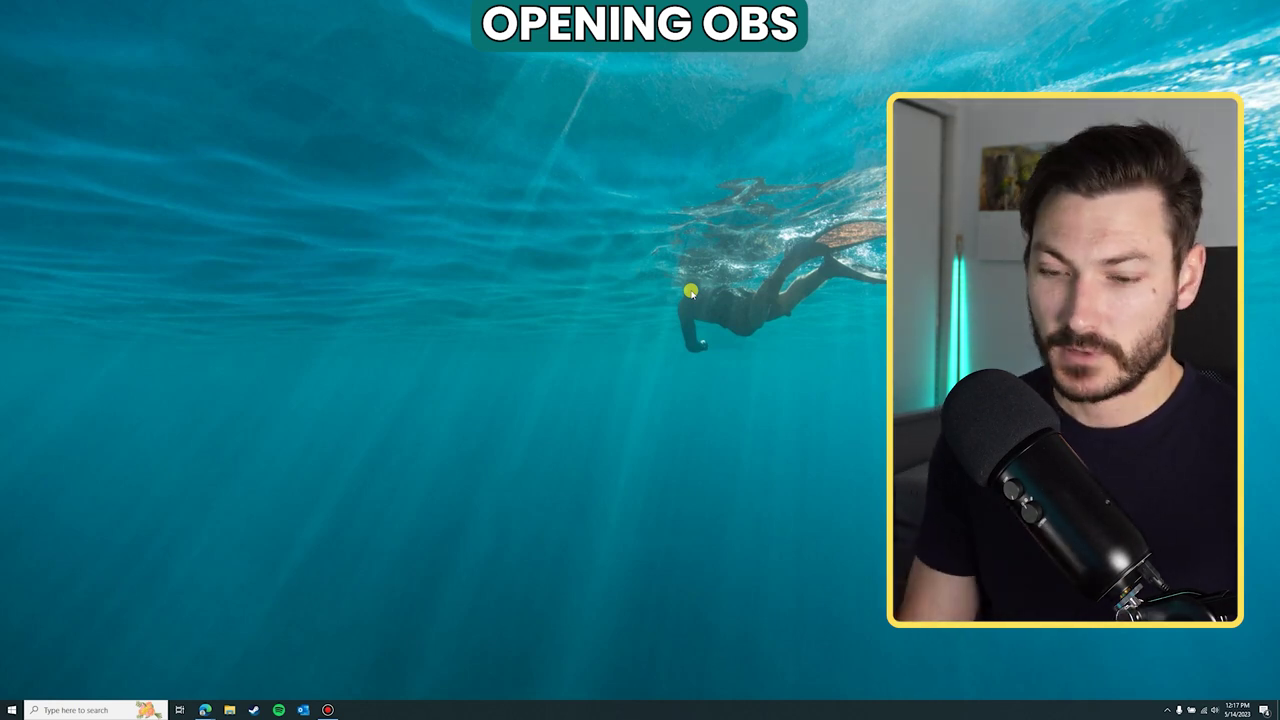
Search the computer for obs and launch OBS Studio (64bit).
key("super")
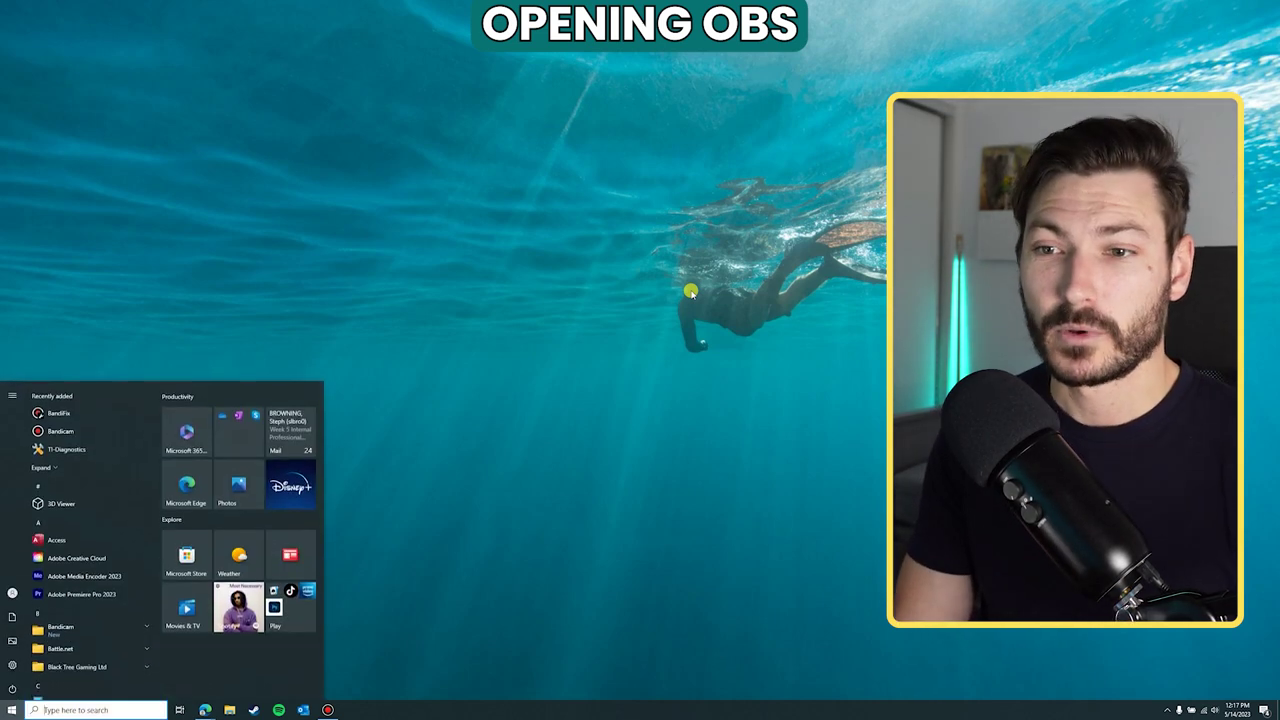
type("obs")
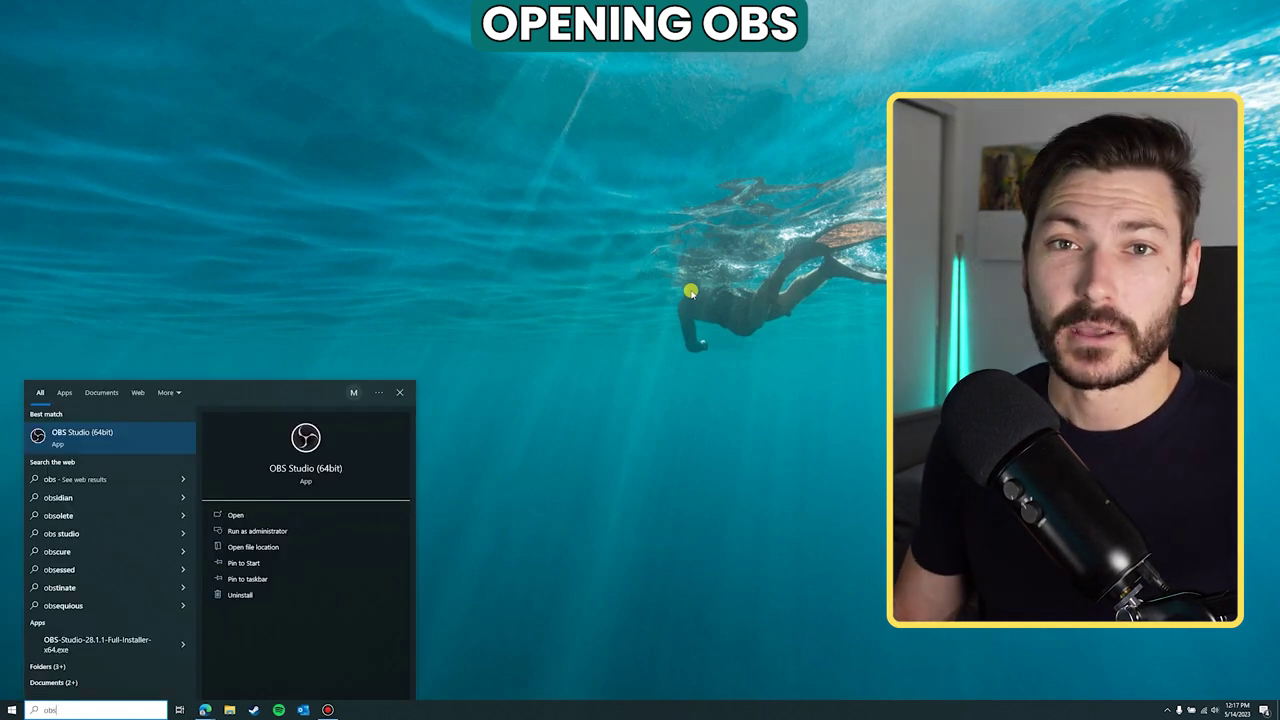
left_click(69, 440)
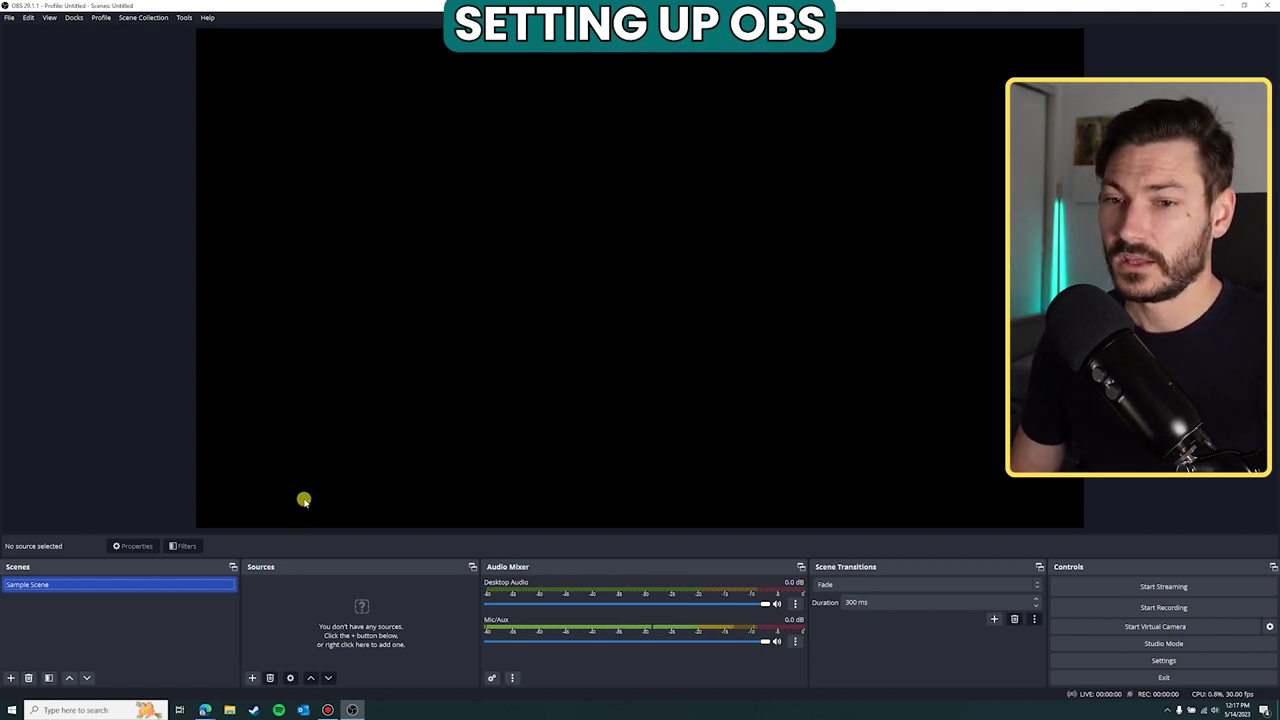
Set the recording path in the output settings to the Clips to Edit or Store folder inside Desktop/Video and apply it.
left_click(1152, 661)
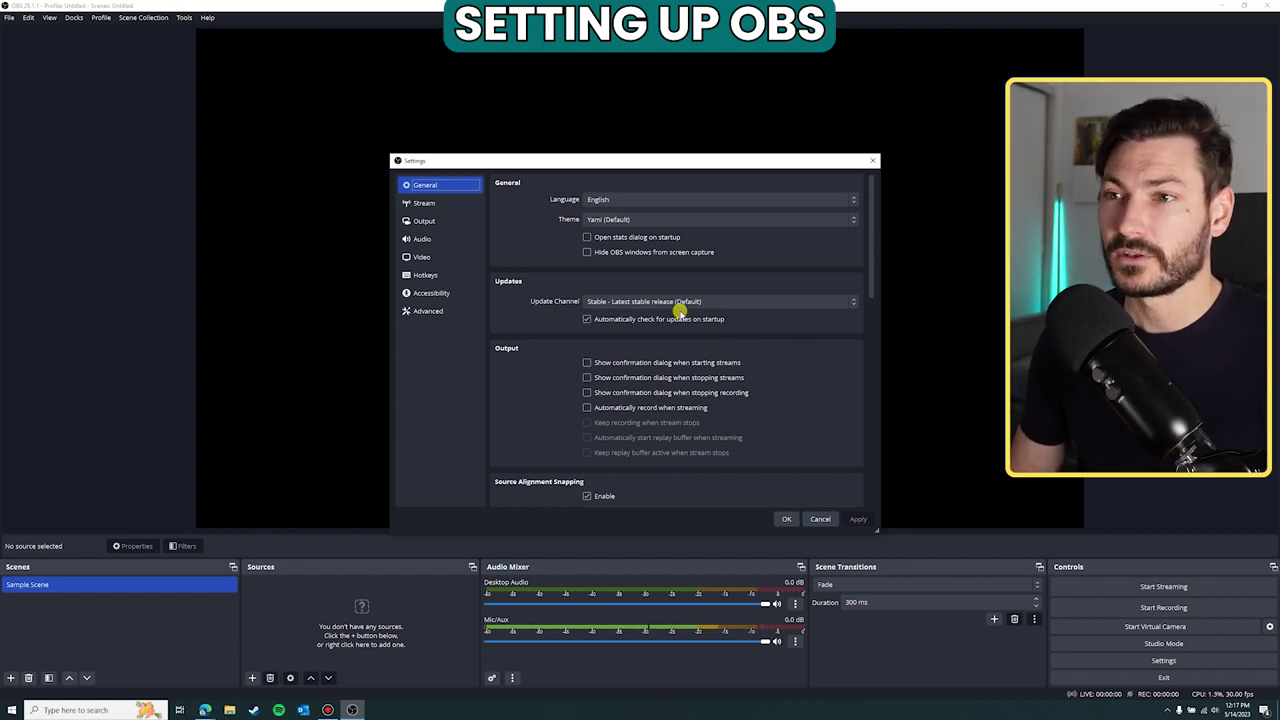
left_click(424, 221)
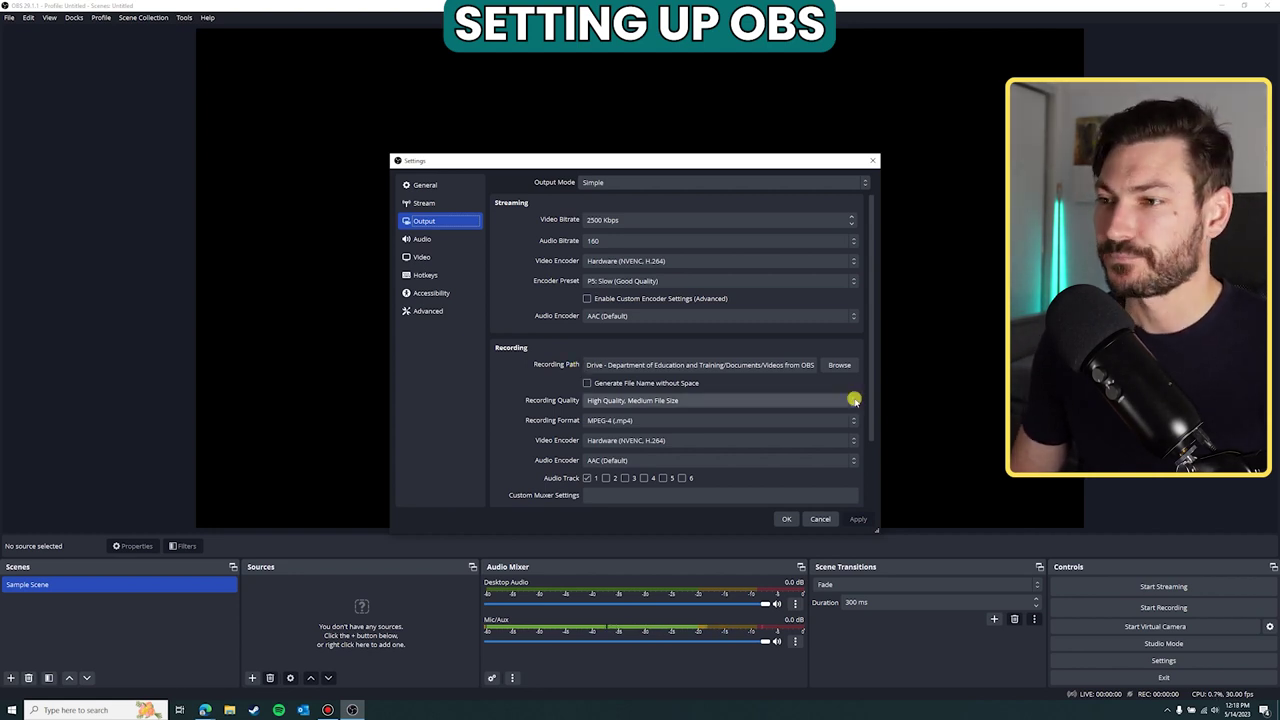
left_click(845, 364)
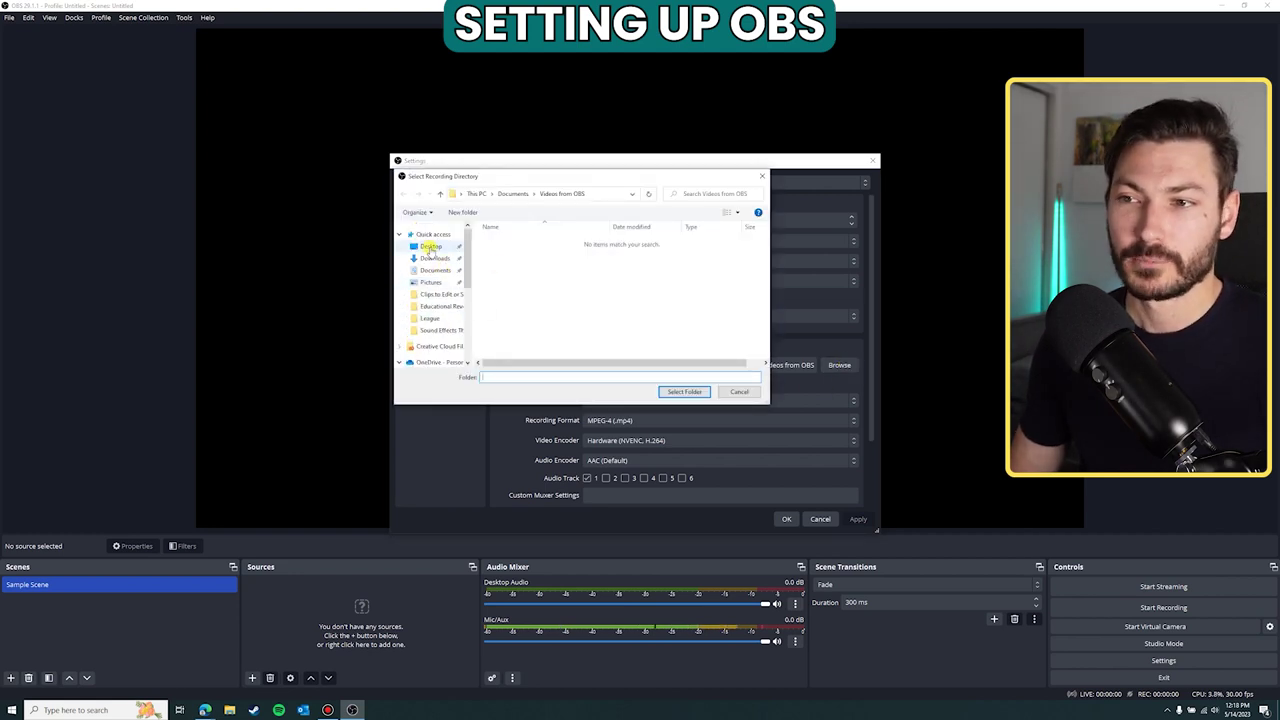
left_click(430, 247)
double_click(500, 273)
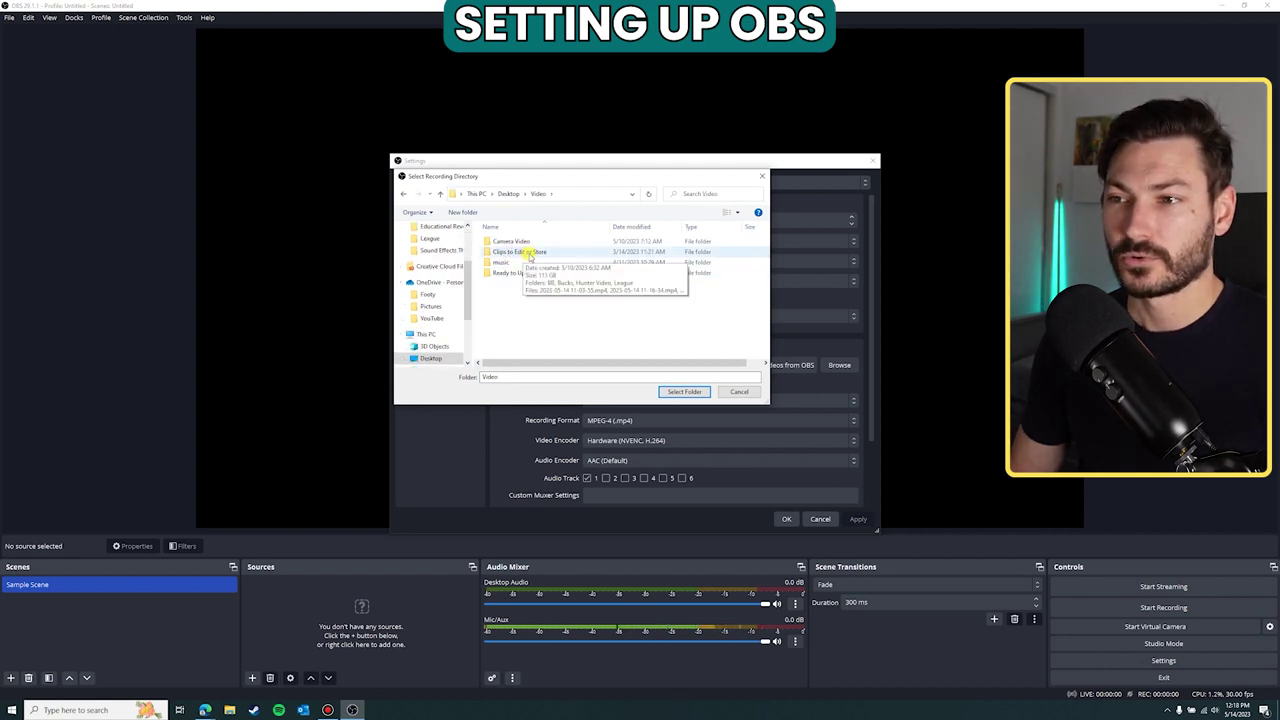
left_click(522, 252)
left_click(678, 392)
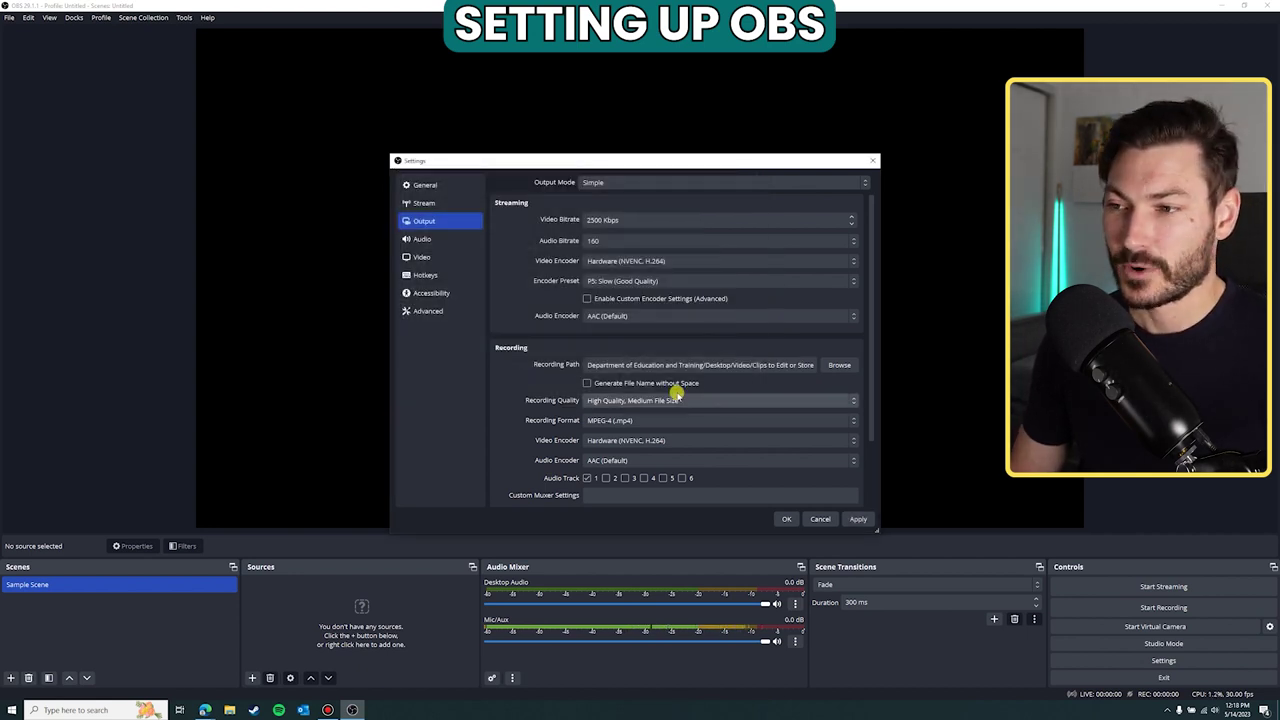
left_click(850, 520)
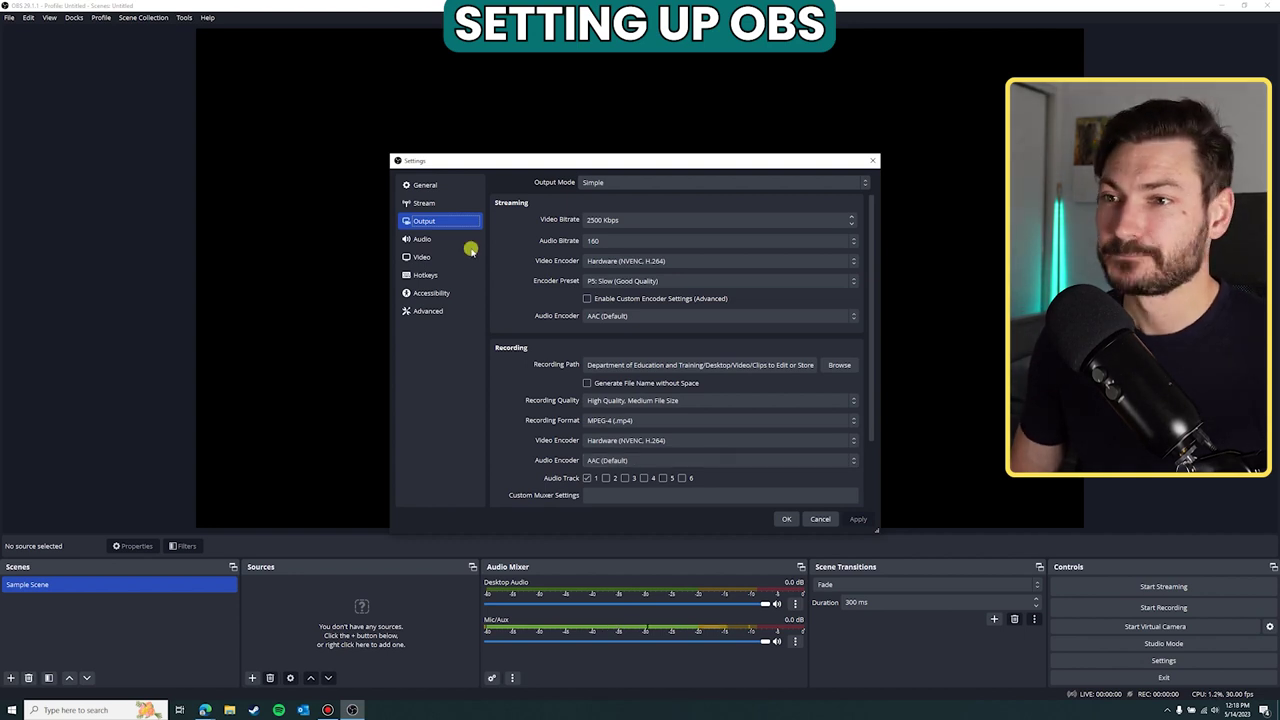
Select Microphone (Yeti Stereo Microphone) as the Mic/Auxiliary Audio device in the audio settings.
left_click(427, 238)
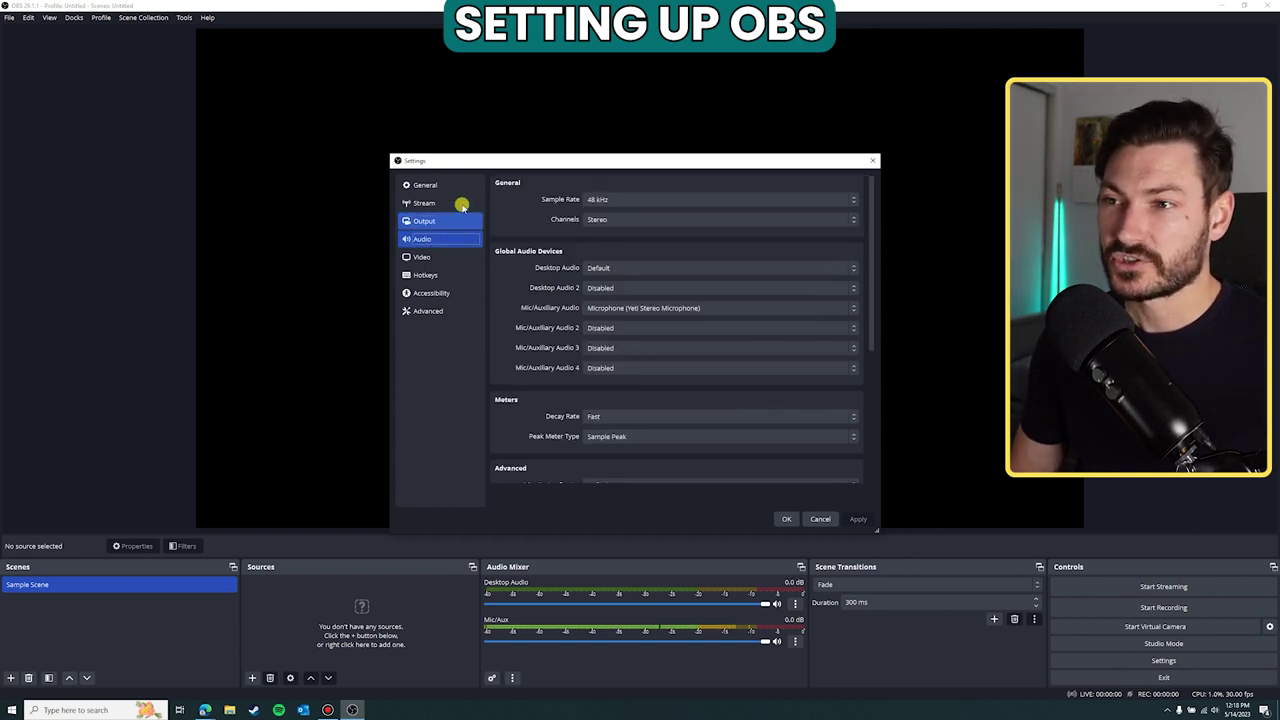
left_click(626, 199)
left_click(574, 199)
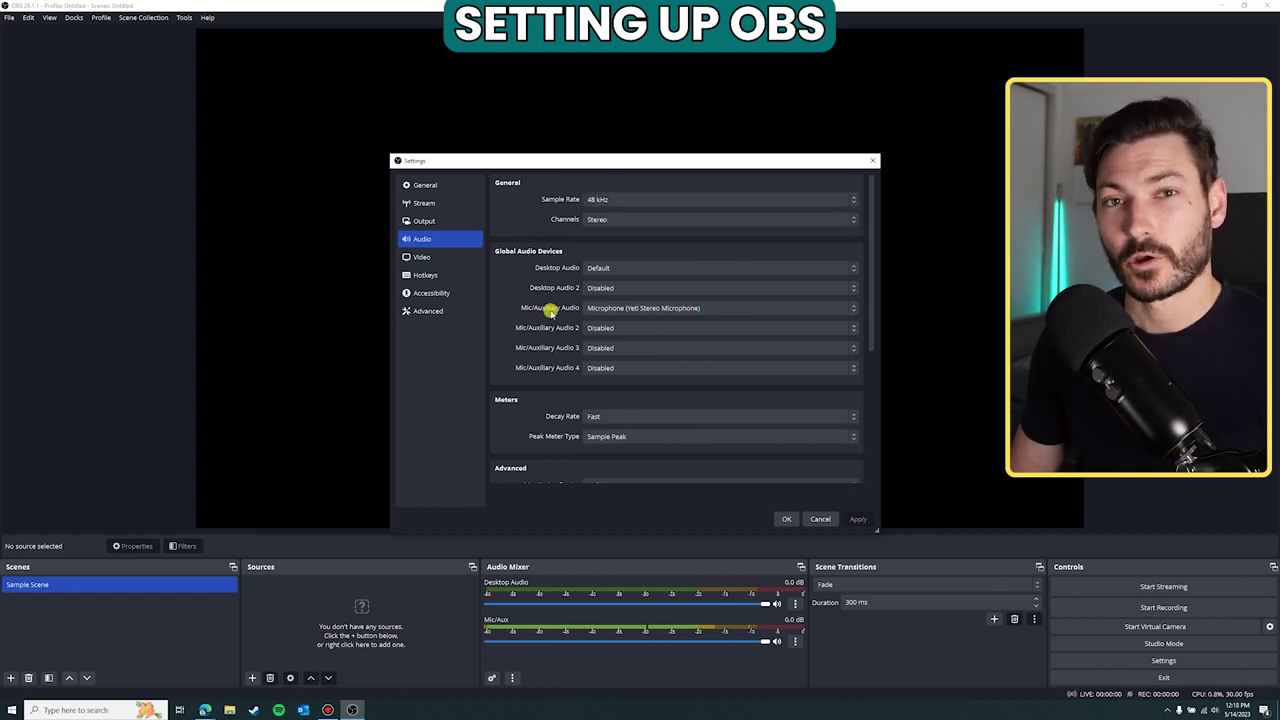
left_click(768, 306)
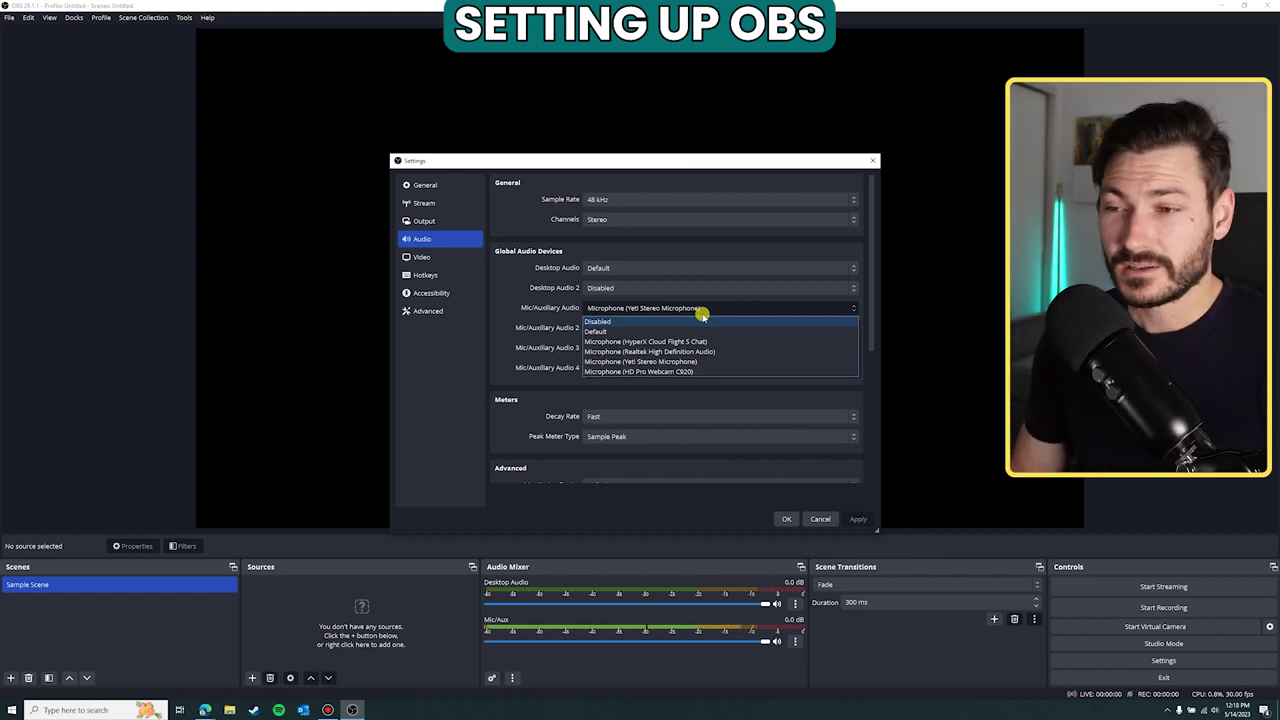
left_click(650, 362)
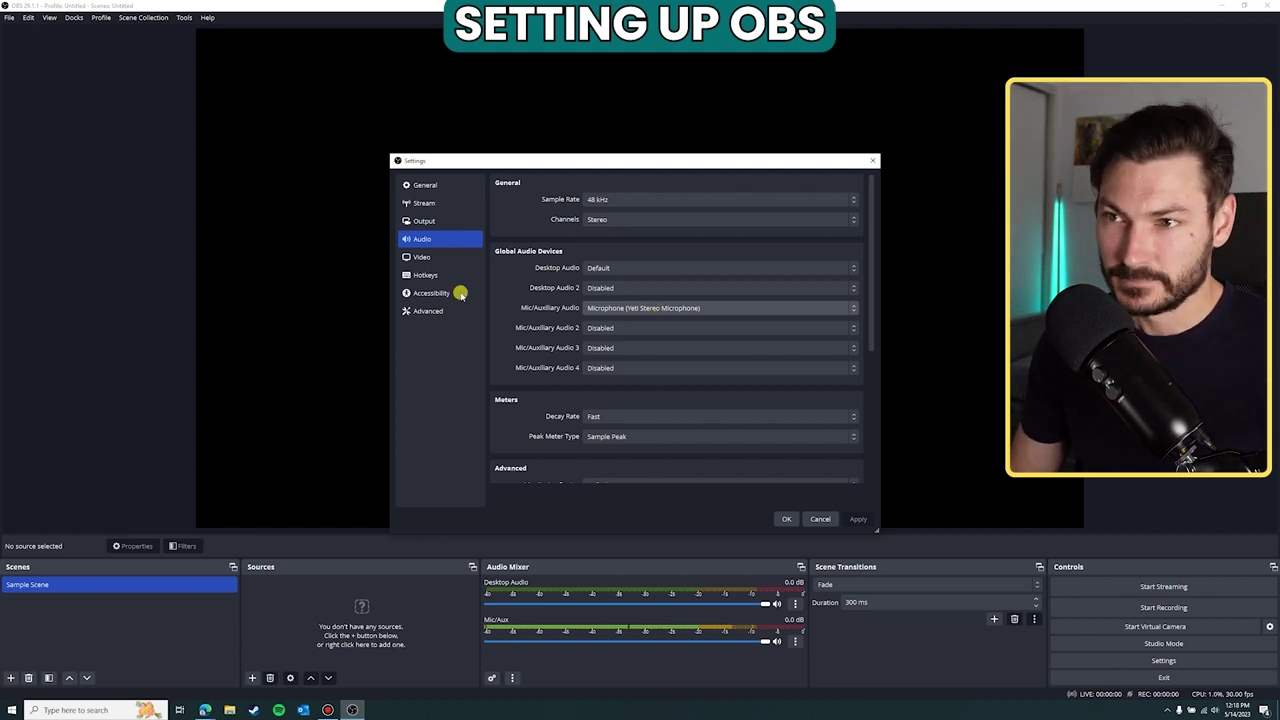
Review the video resolution and frame rate and the general settings, and accept the settings dialog.
left_click(430, 256)
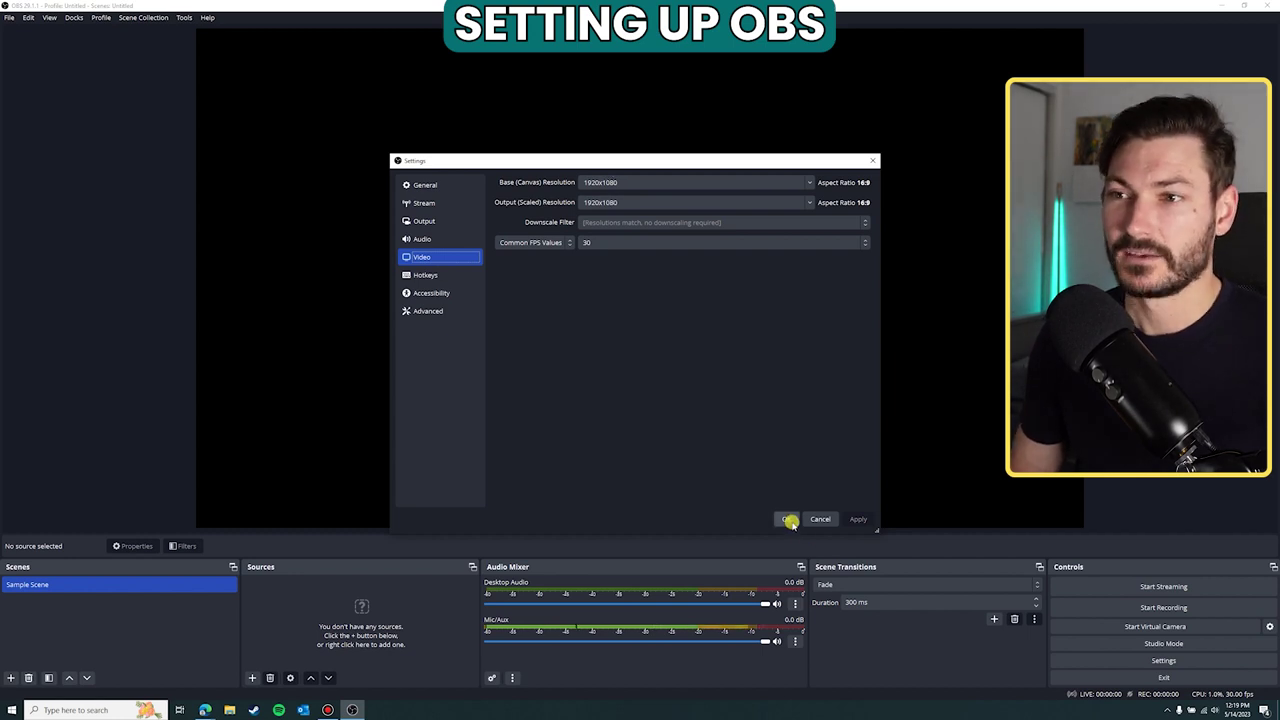
left_click(426, 185)
scroll(600, 325, "down", 6)
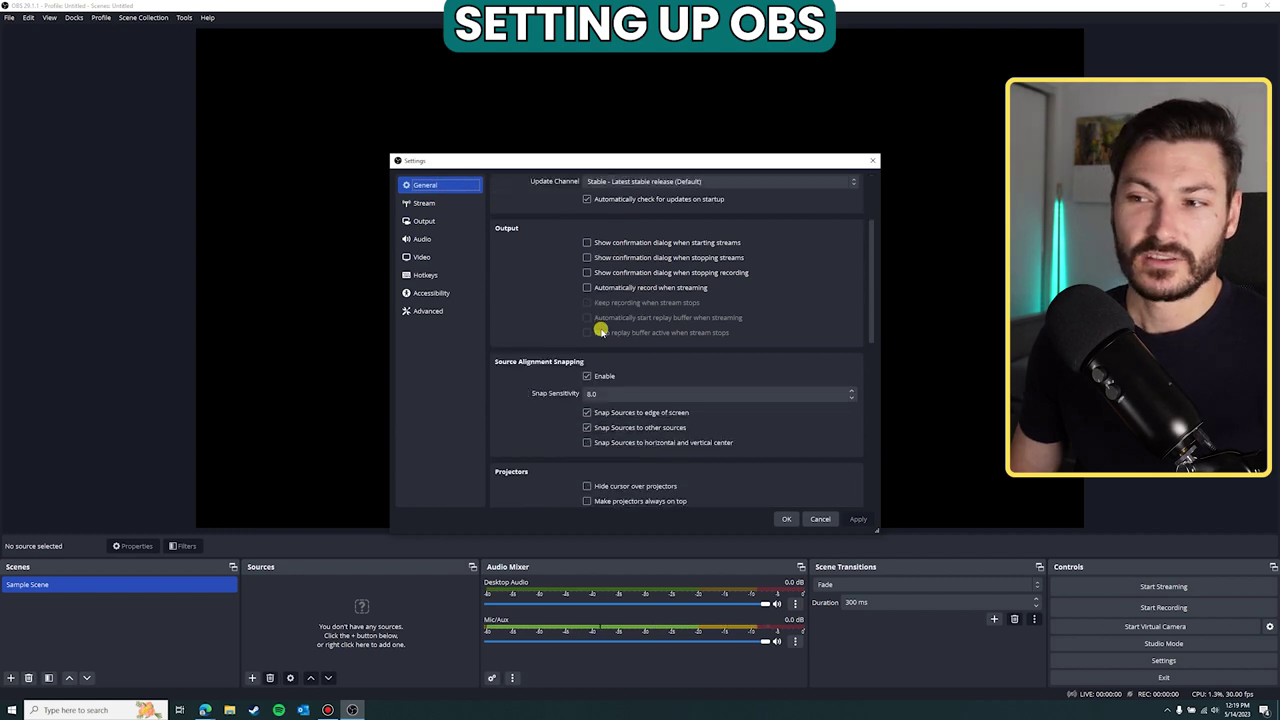
scroll(568, 329, "up", 5)
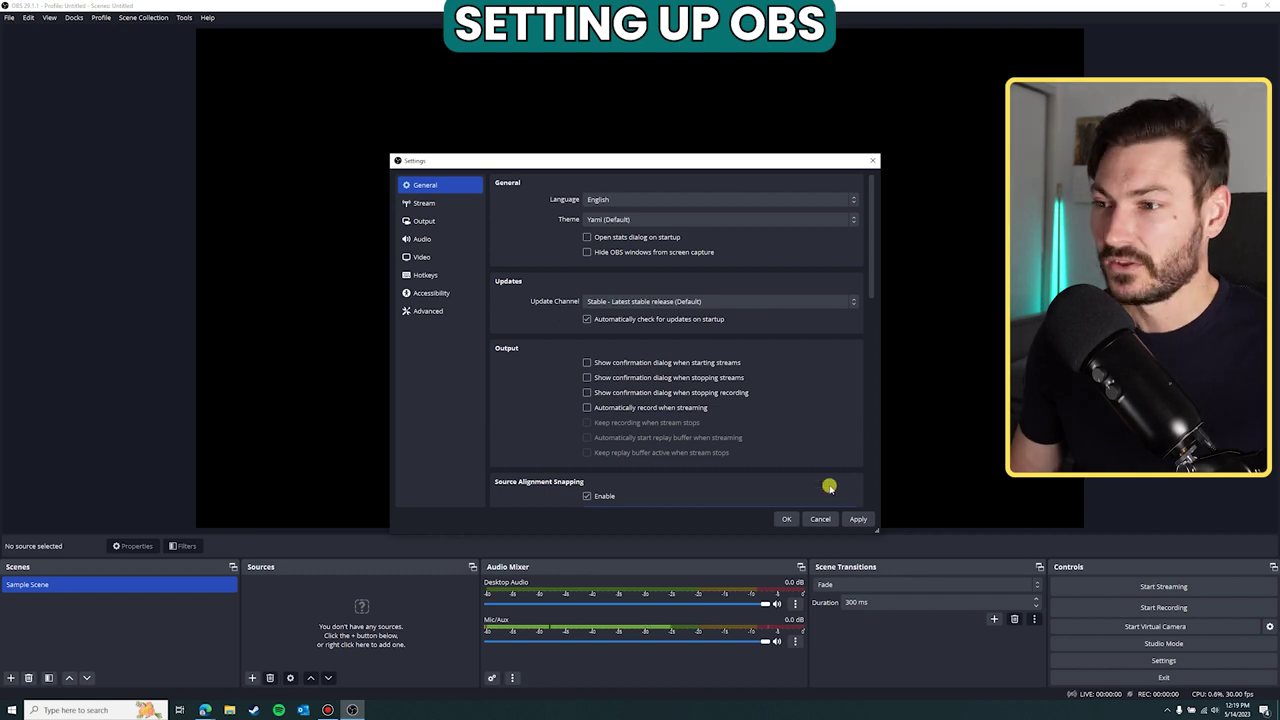
left_click(783, 519)
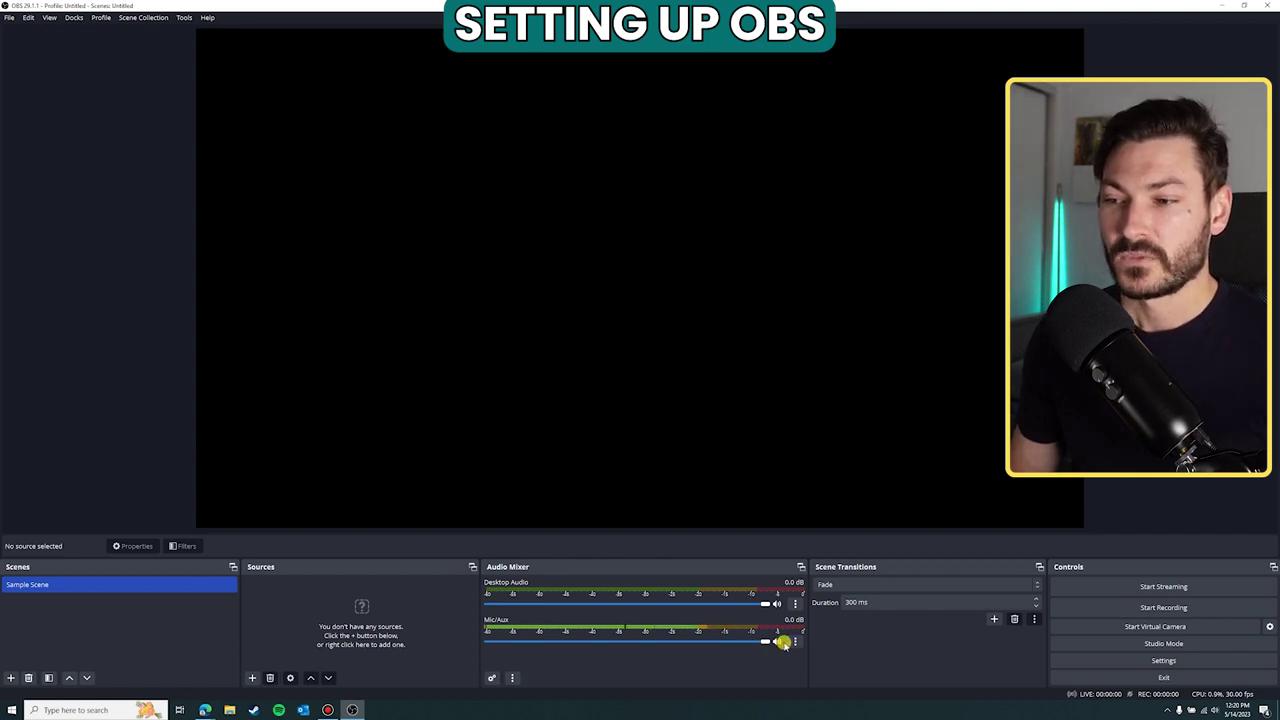
Lower the Mic/Aux volume to about -10.6 dB and bring it back up to 0.0 dB.
left_click_drag(767, 644, 667, 645)
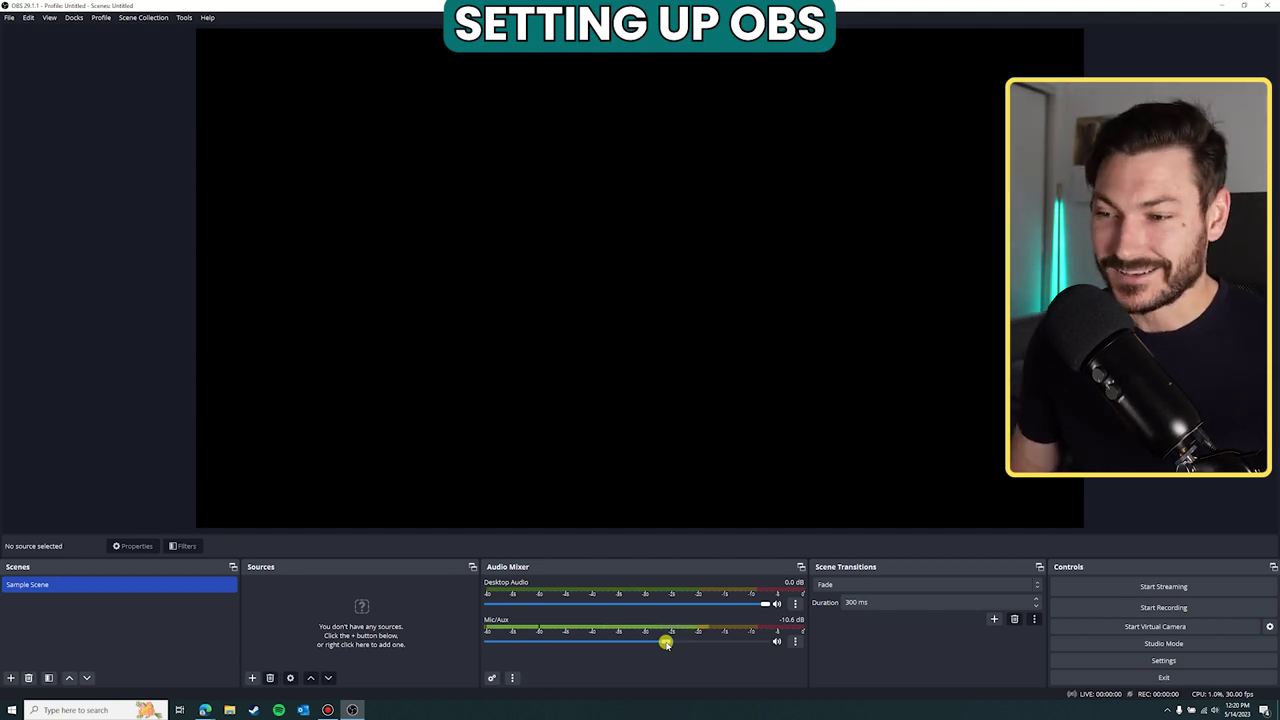
left_click_drag(666, 643, 781, 646)
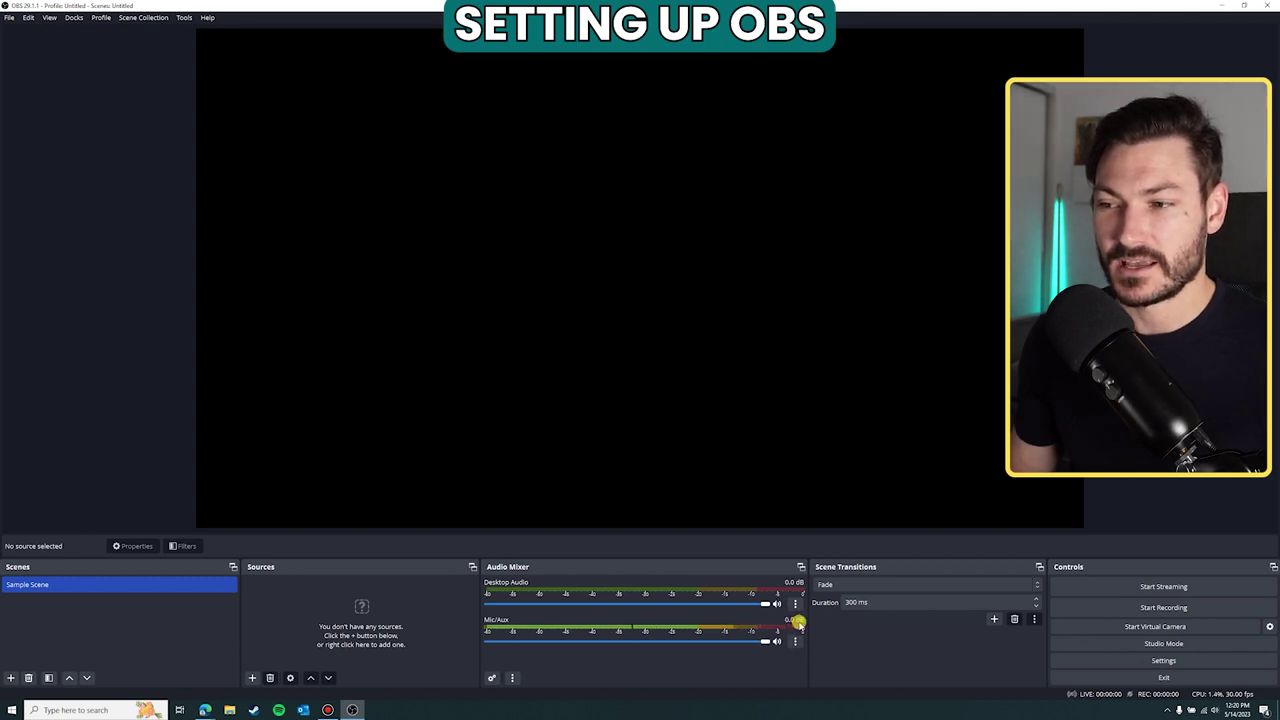
left_click_drag(765, 641, 806, 636)
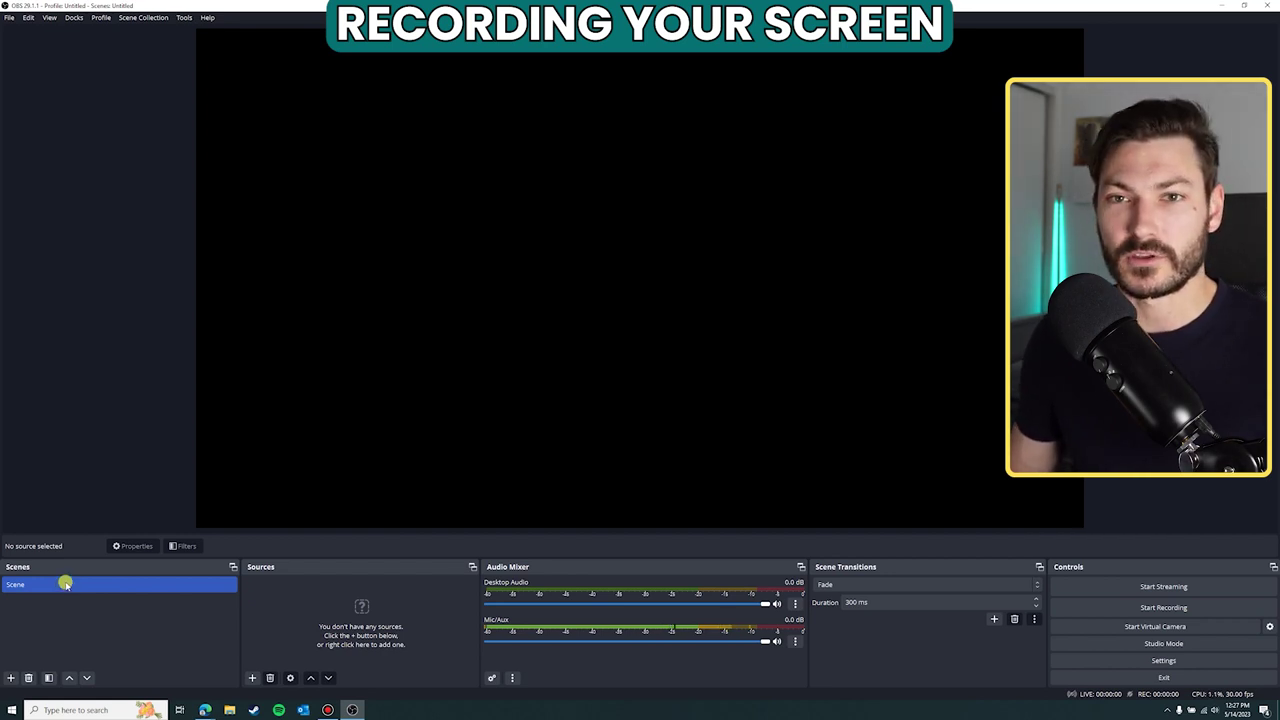
right_click(44, 585)
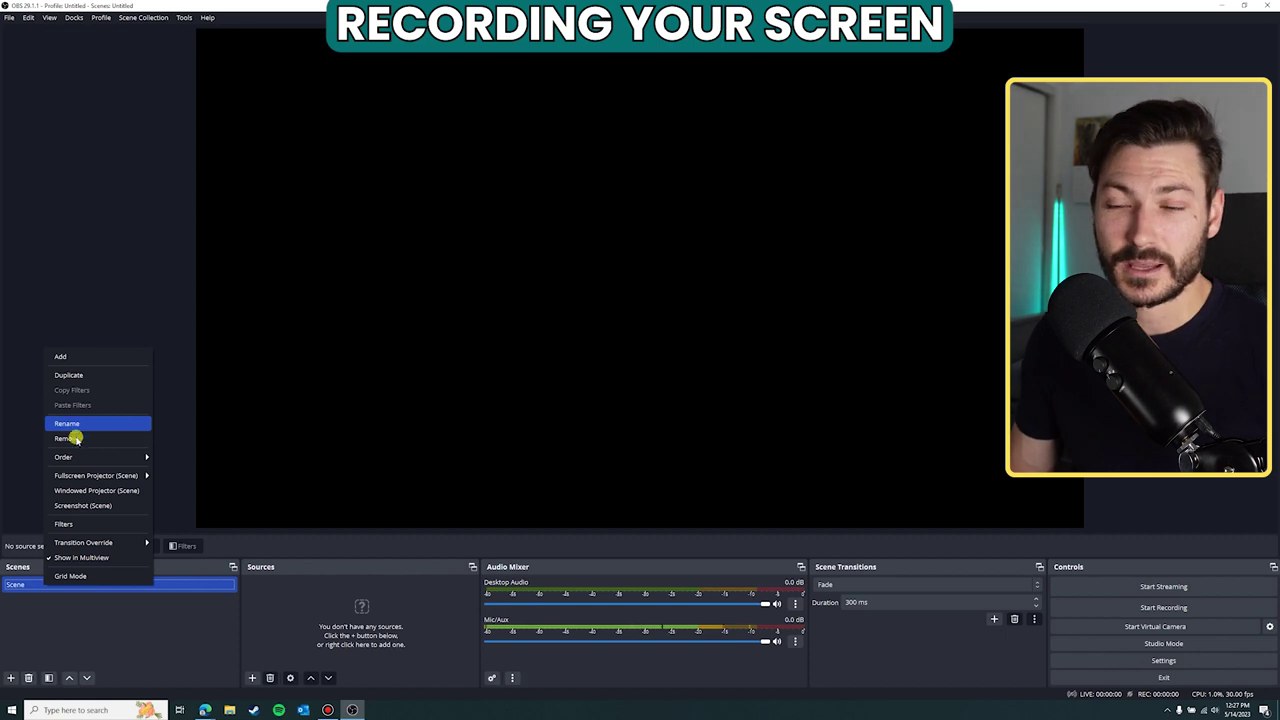
left_click(72, 606)
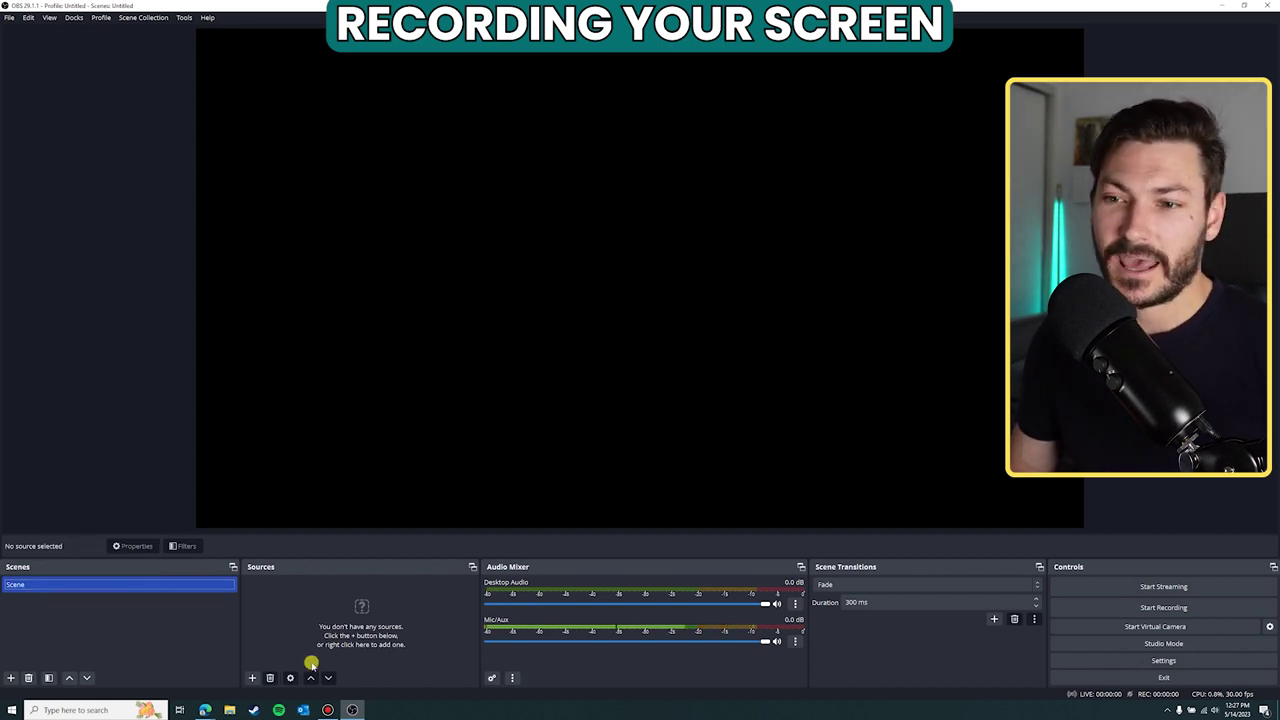
left_click(286, 609)
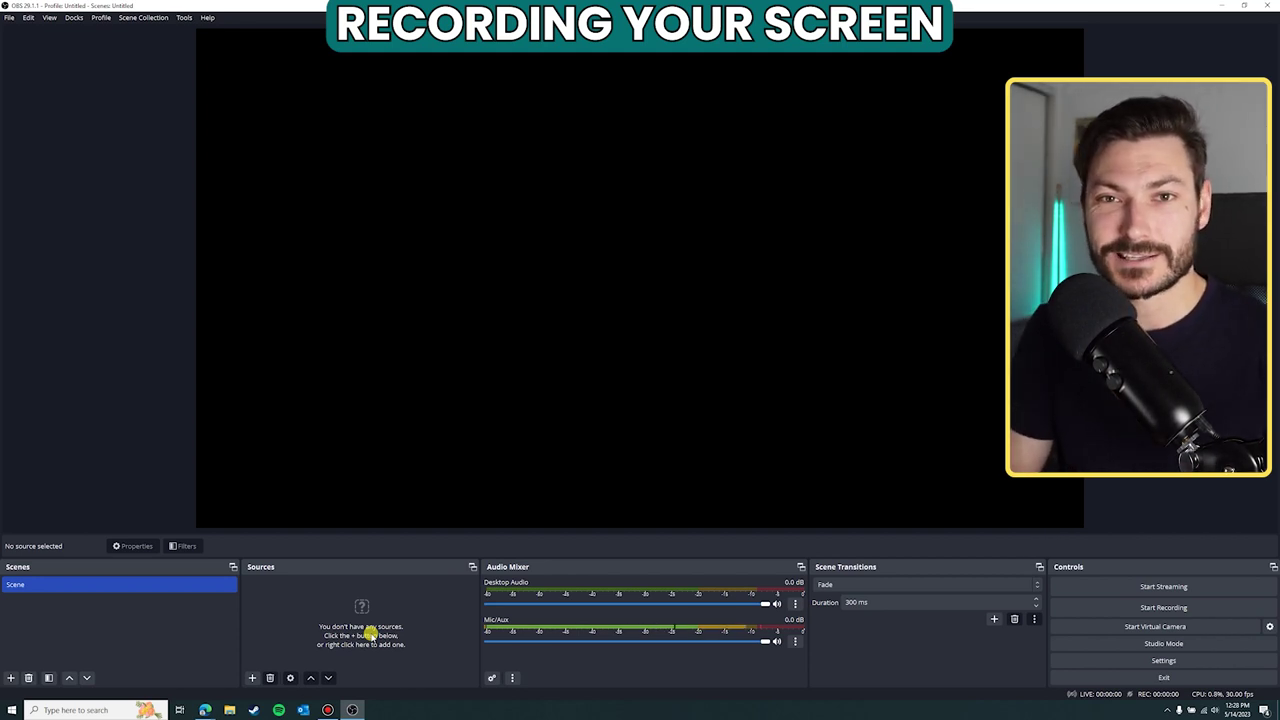
Add a new Display Capture source named Screen to the scene.
left_click(254, 677)
left_click(250, 682)
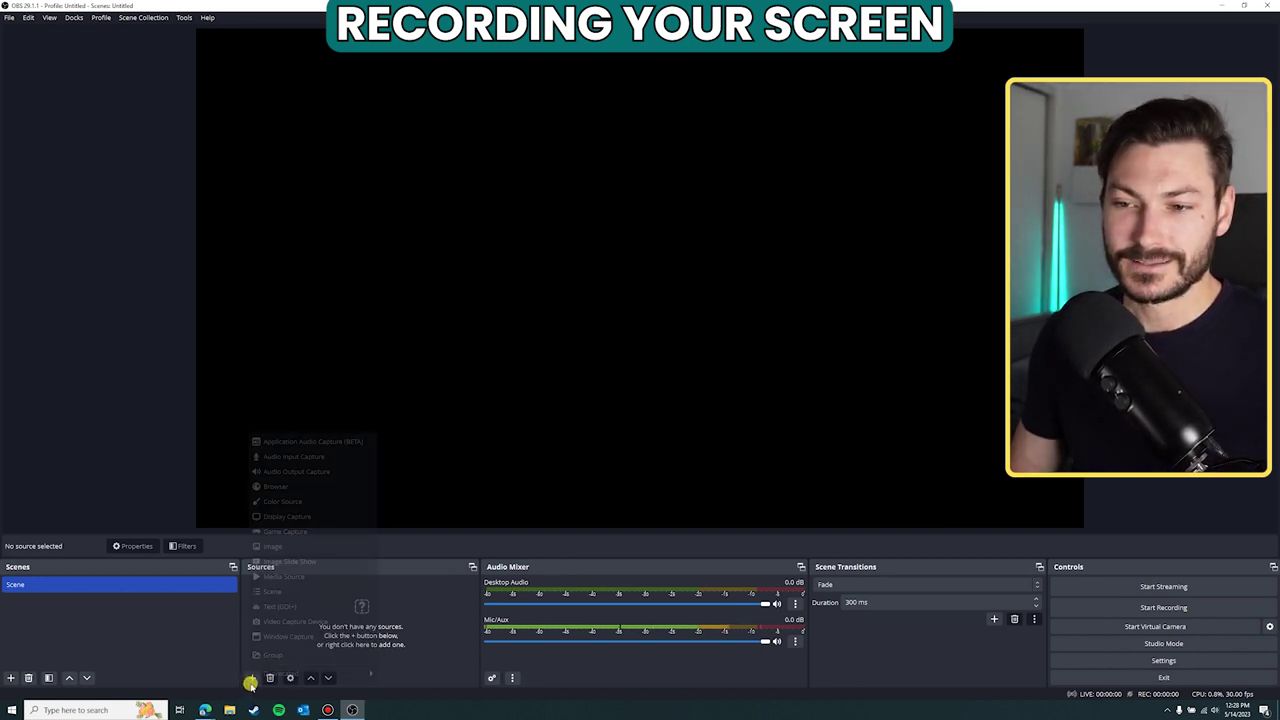
left_click(294, 518)
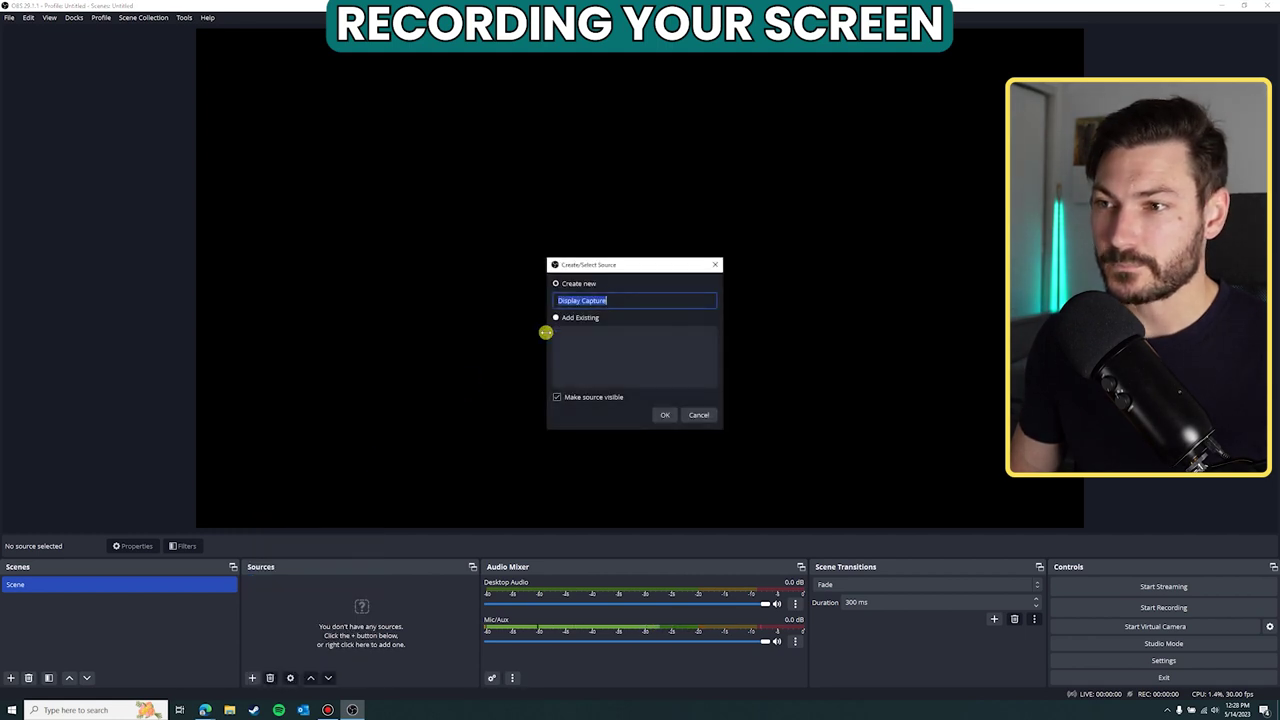
type("Sc")
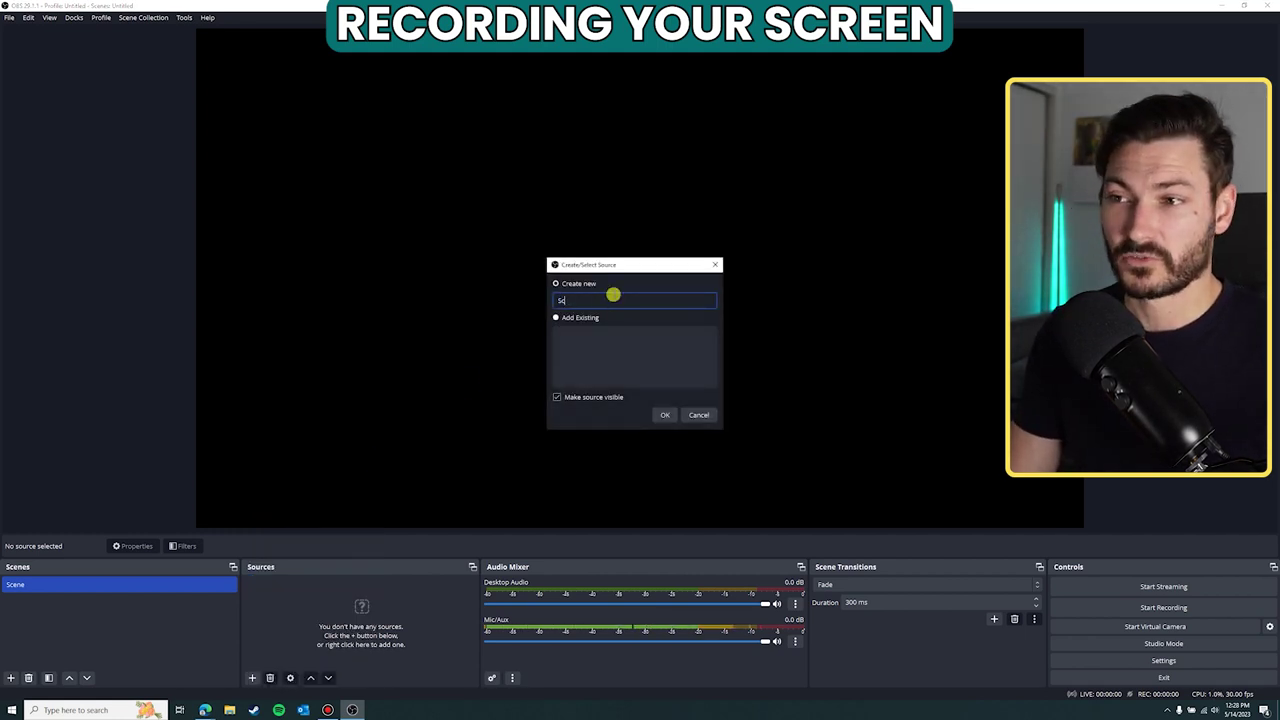
type("reen")
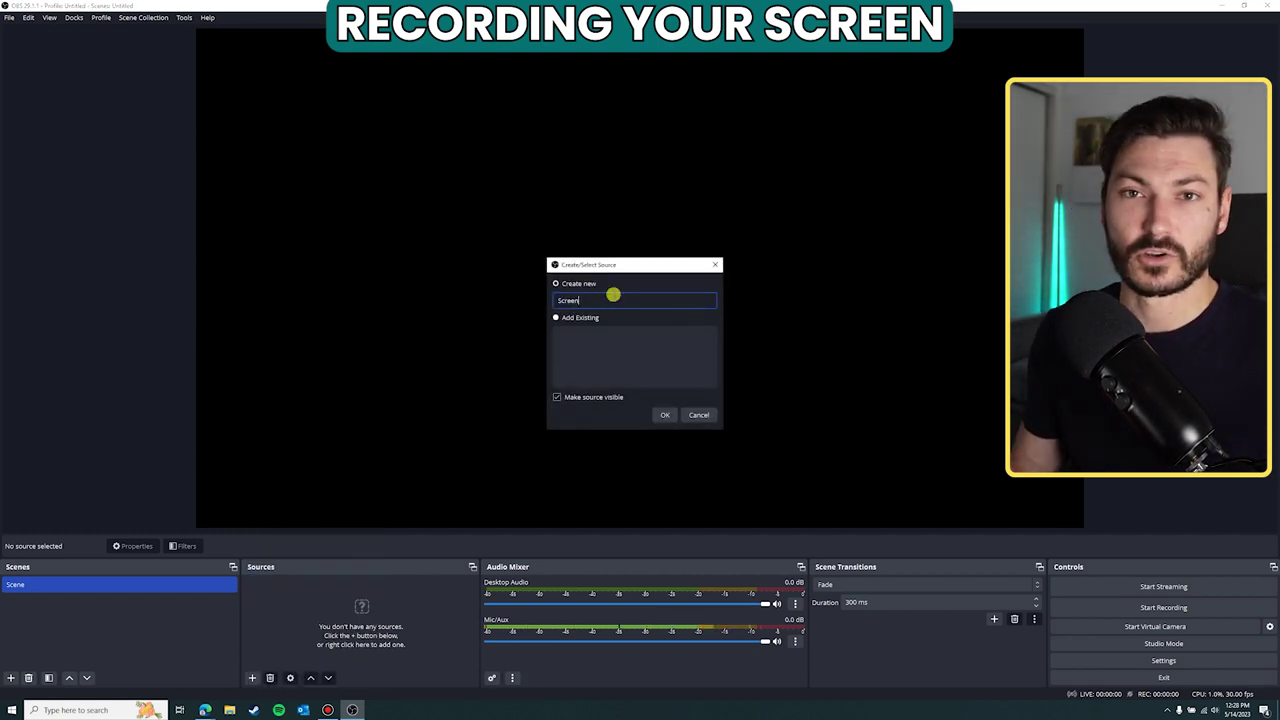
left_click(662, 416)
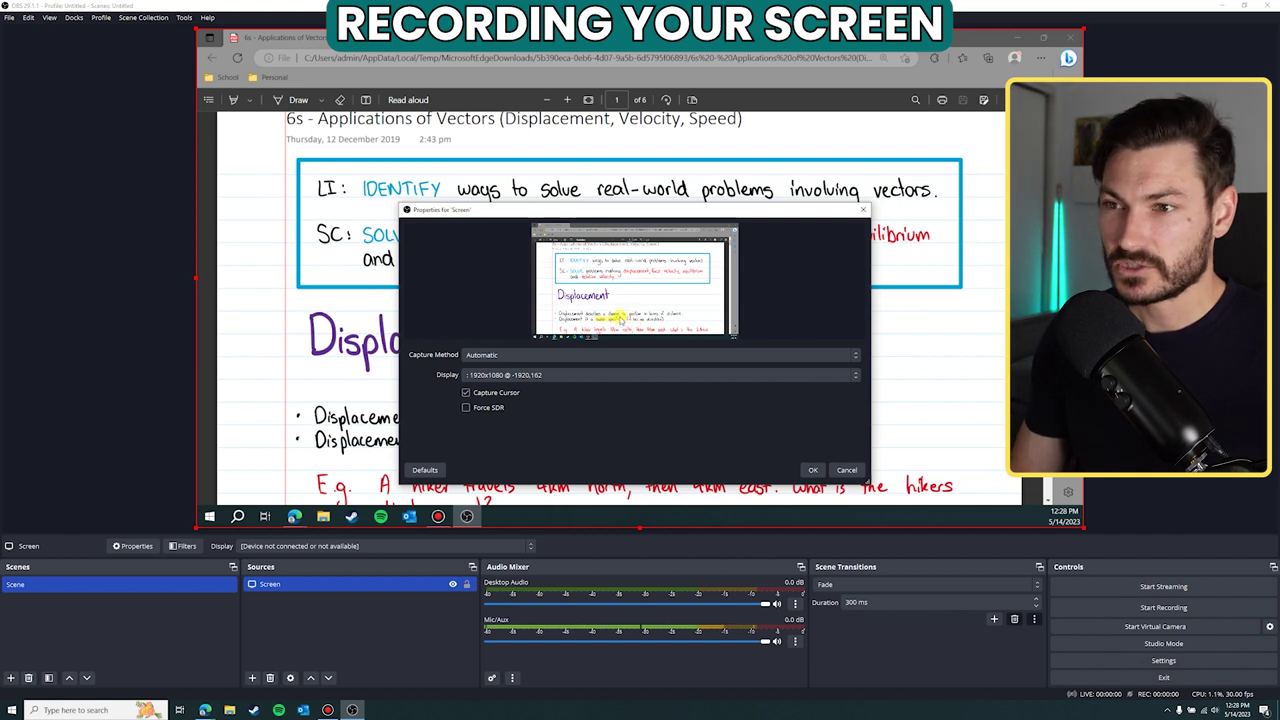
Set the Screen source's display to AG241QG4: 2560x1440 @ 0,0 (Primary Monitor), accept it, and briefly view the bare desktop.
left_click(580, 374)
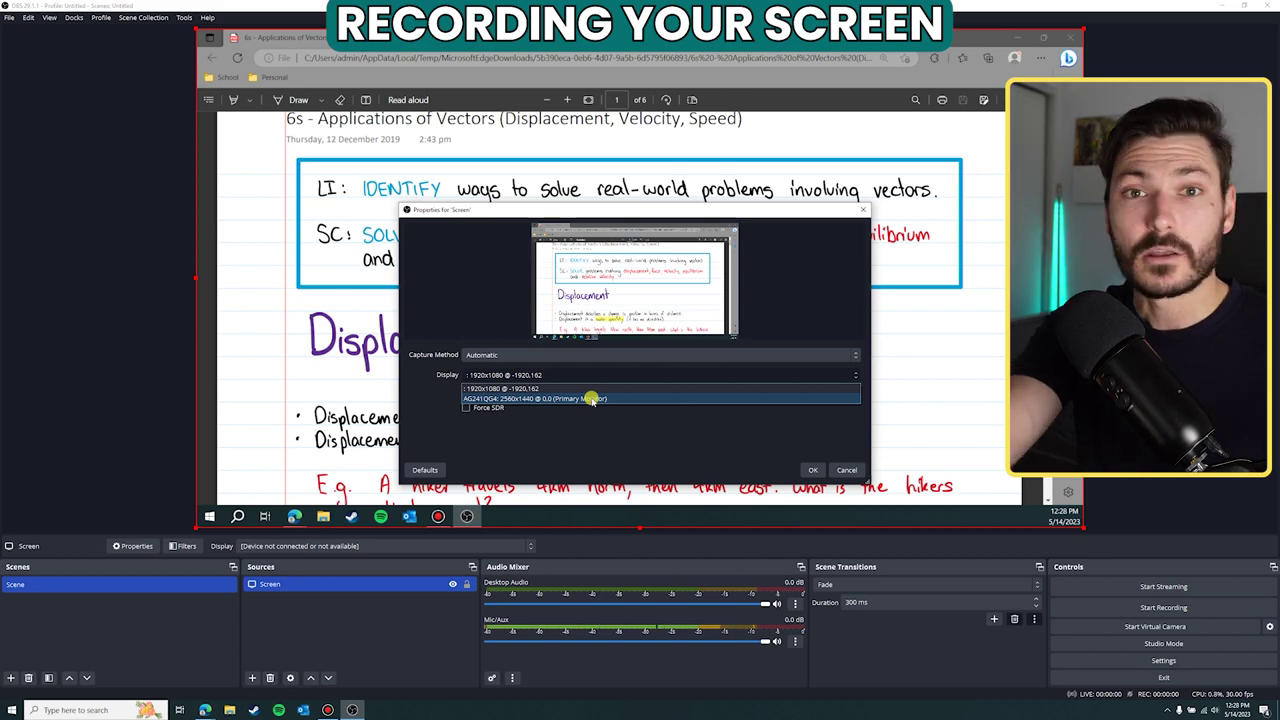
left_click(592, 398)
left_click(812, 469)
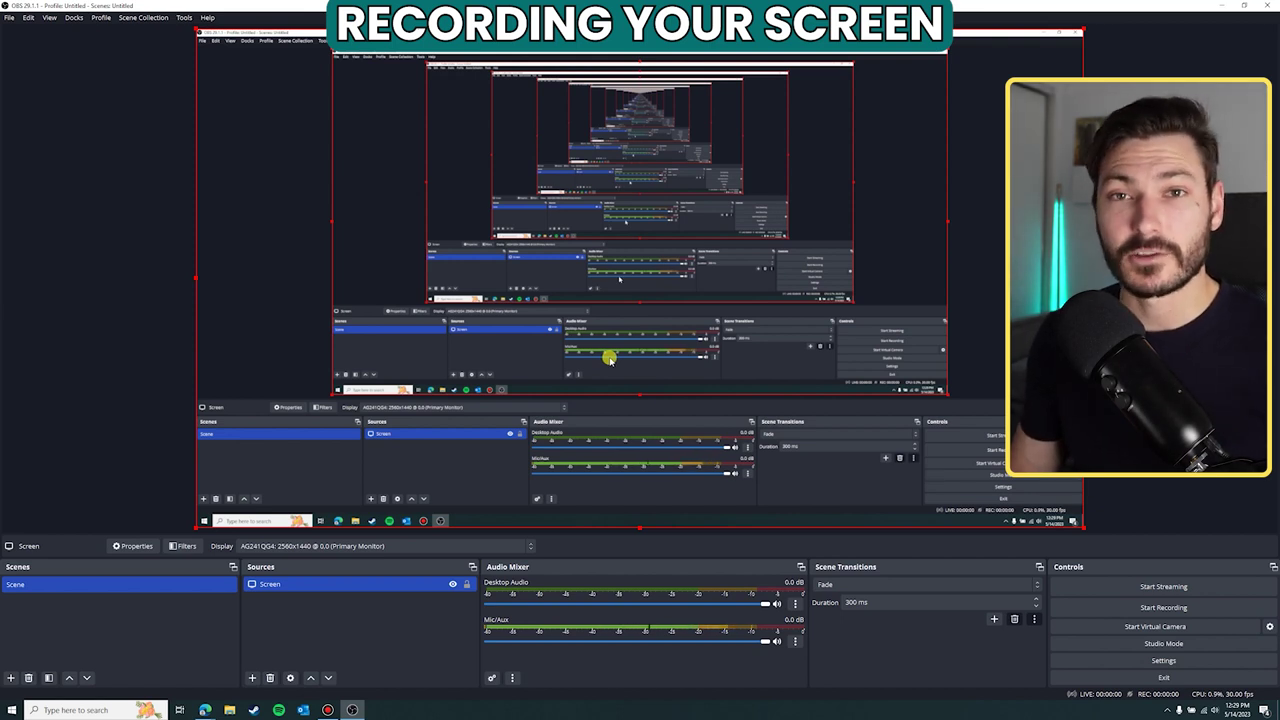
left_click(1222, 6)
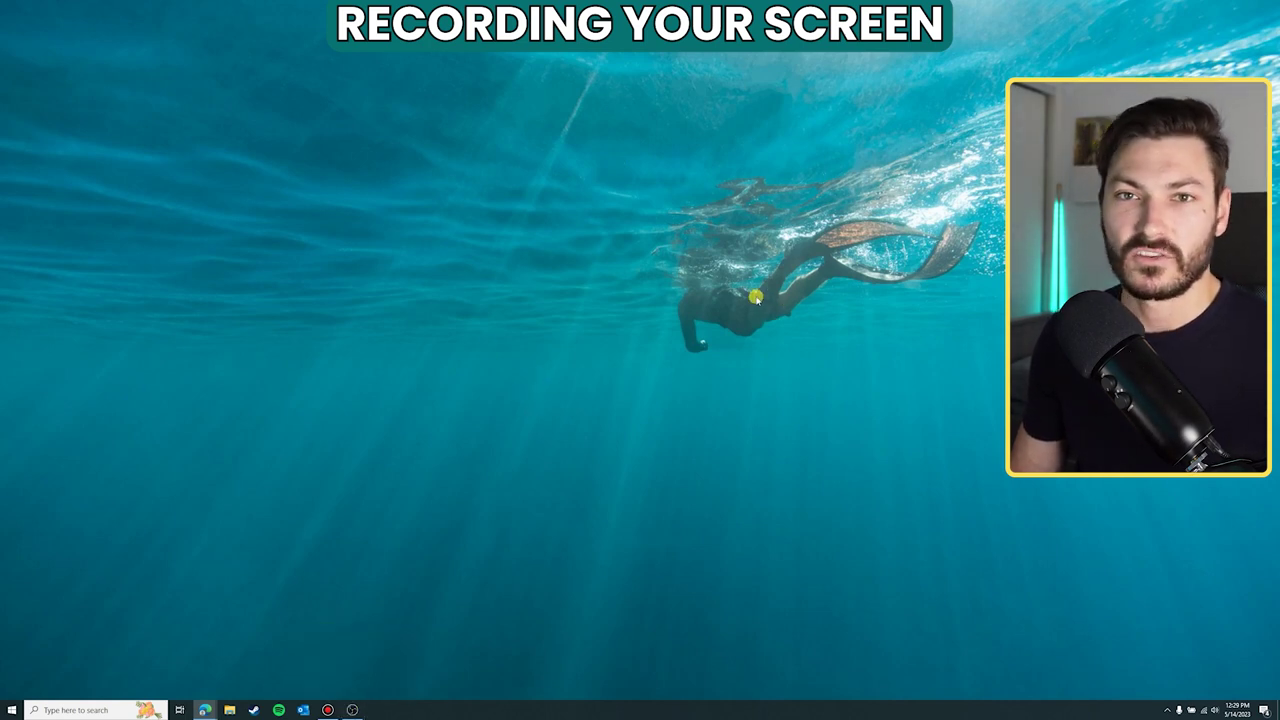
left_click(354, 708)
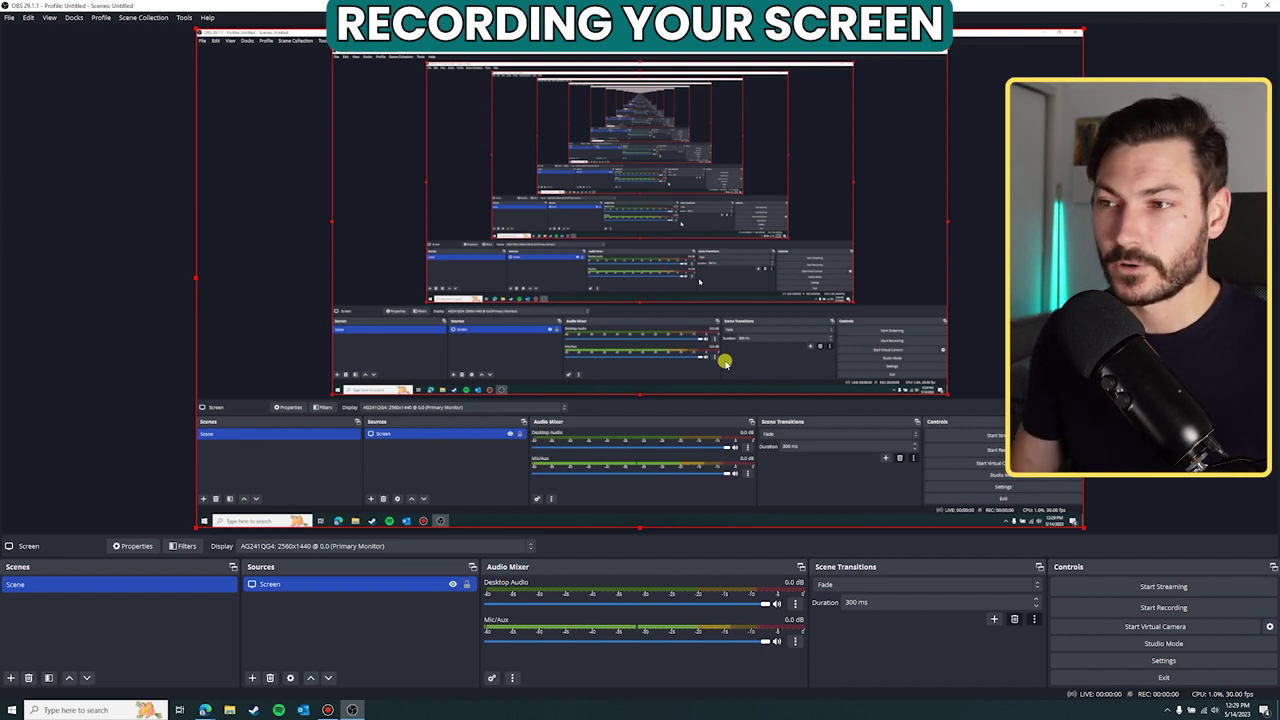
Set the Screen source's display to the 1920x1080 @ -1920,162 monitor and accept the properties.
left_click(296, 588)
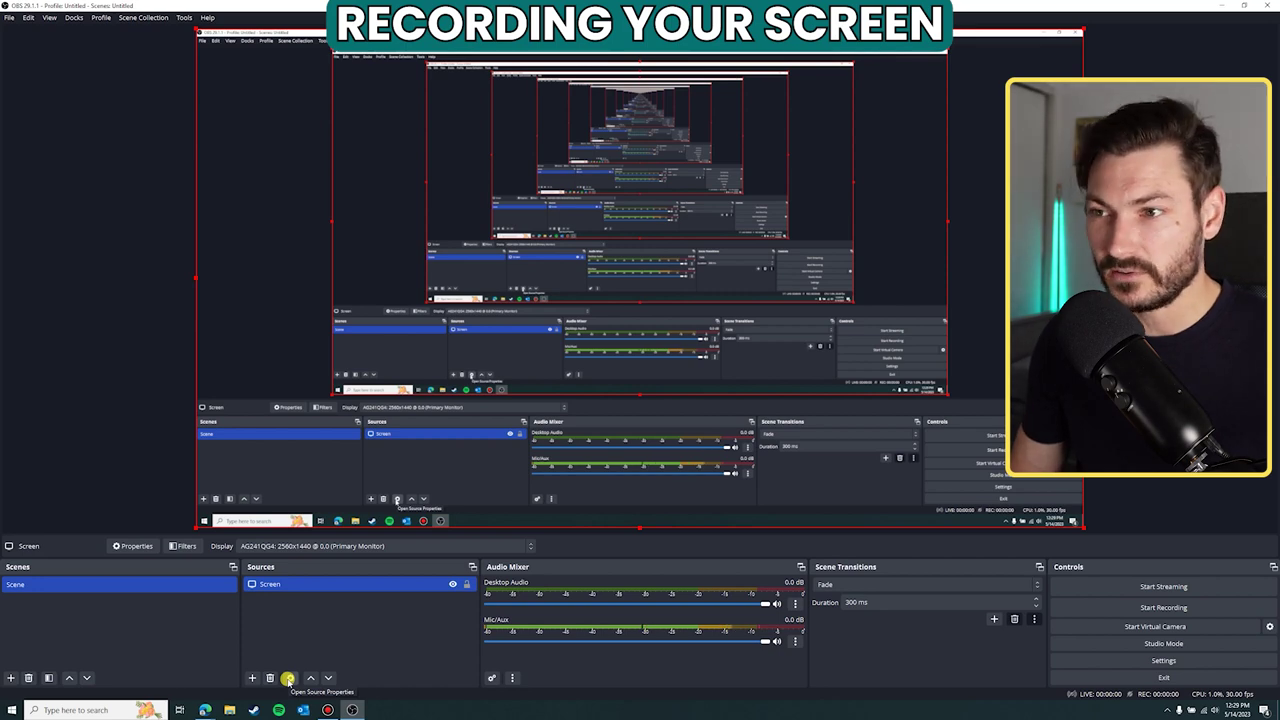
left_click(288, 679)
left_click(511, 375)
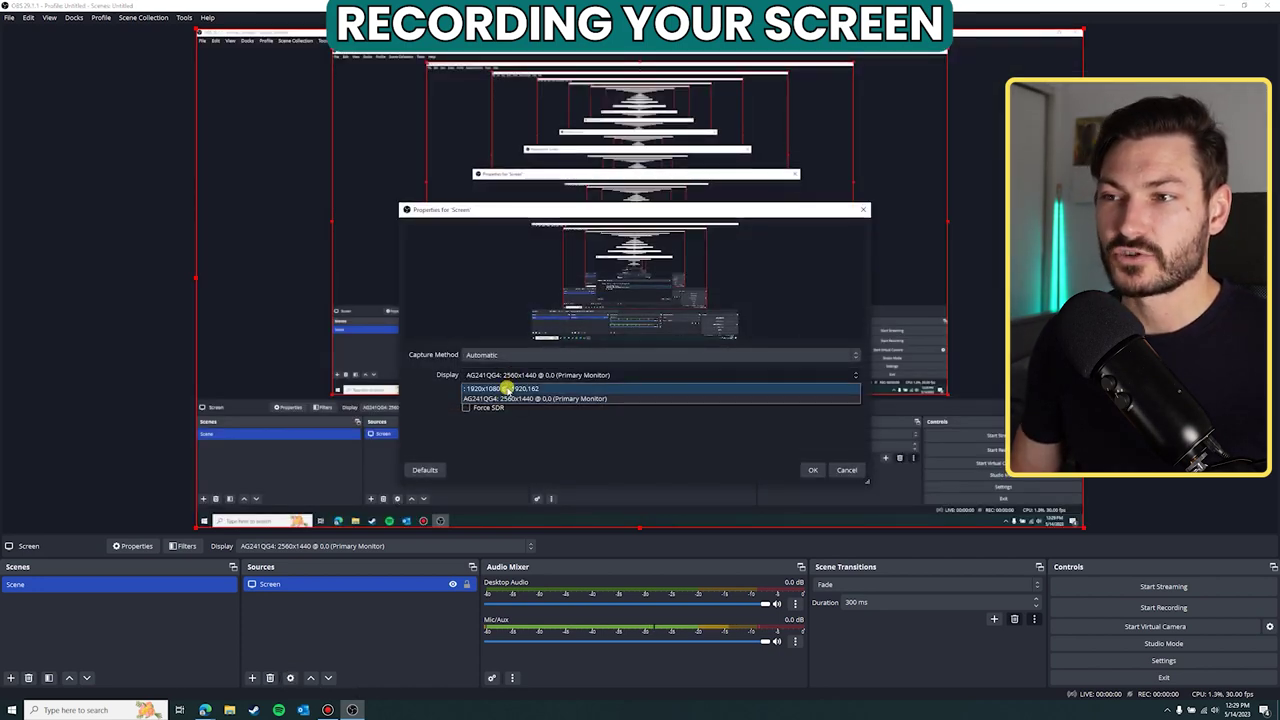
left_click(508, 389)
left_click(815, 470)
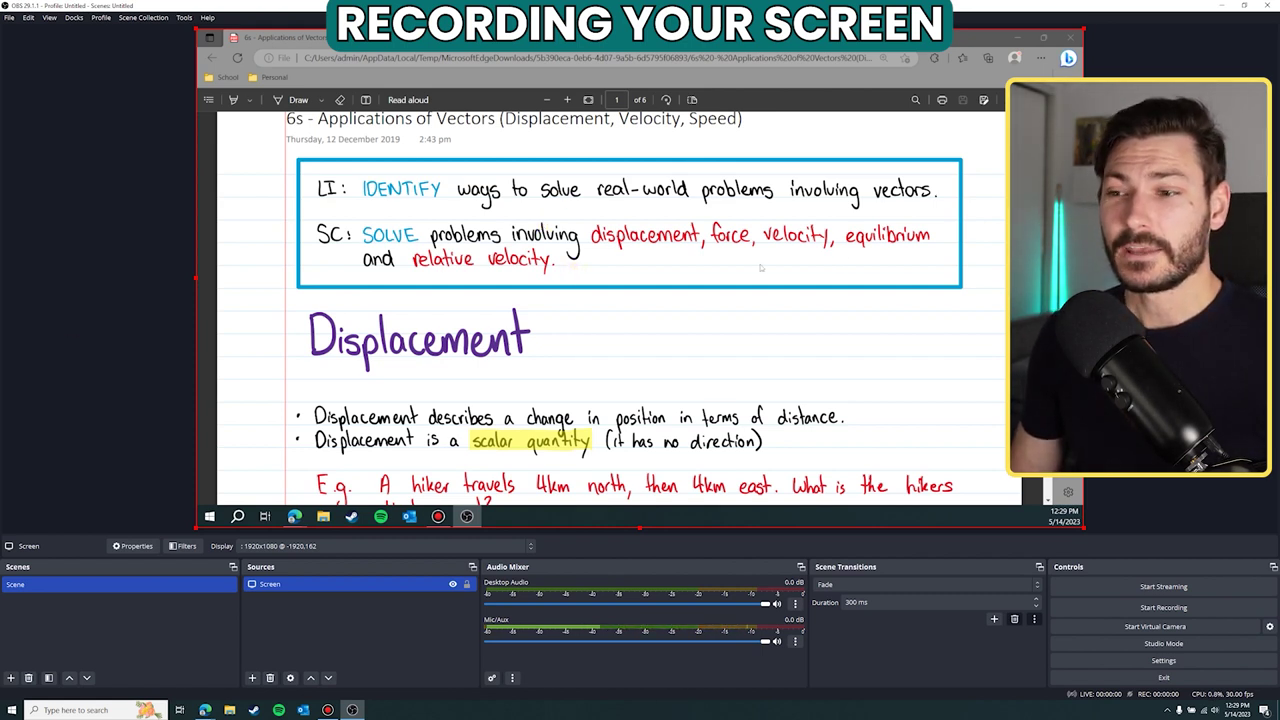
Check the captured notes in the preview and the Capture Cursor option in the Screen source's properties.
left_click(1160, 607)
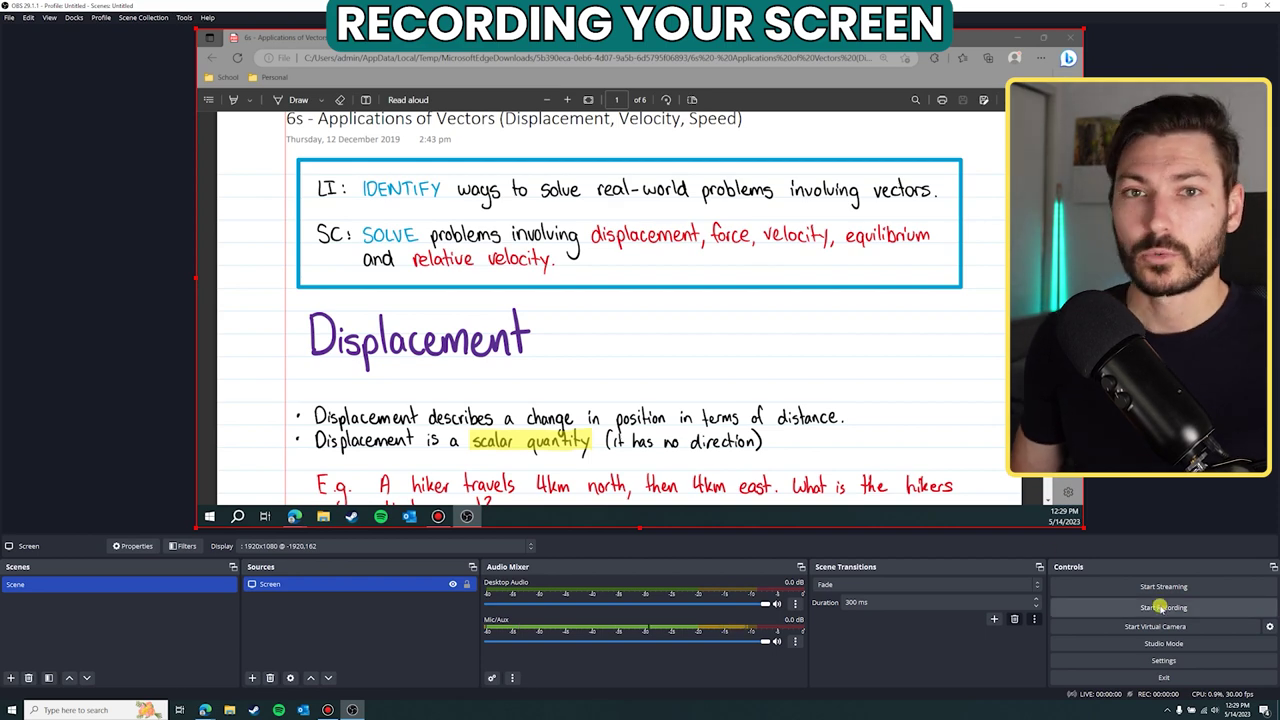
scroll(805, 367, "down", 10)
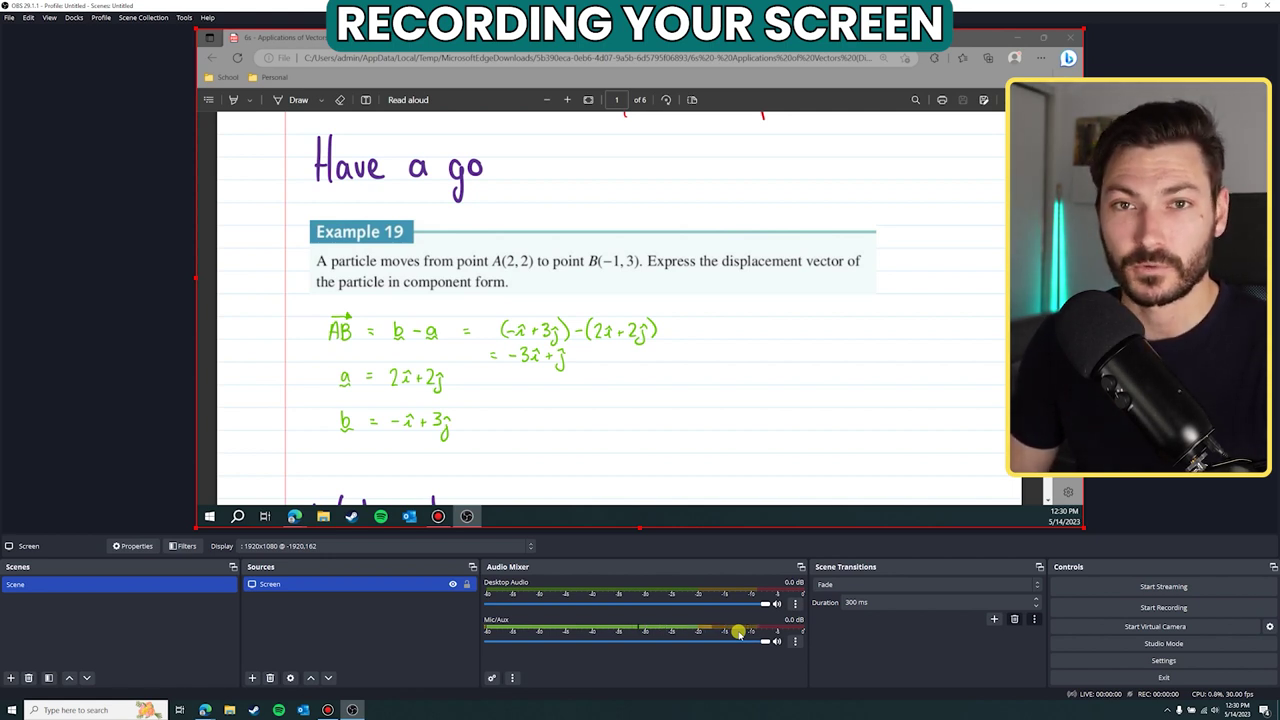
left_click(290, 678)
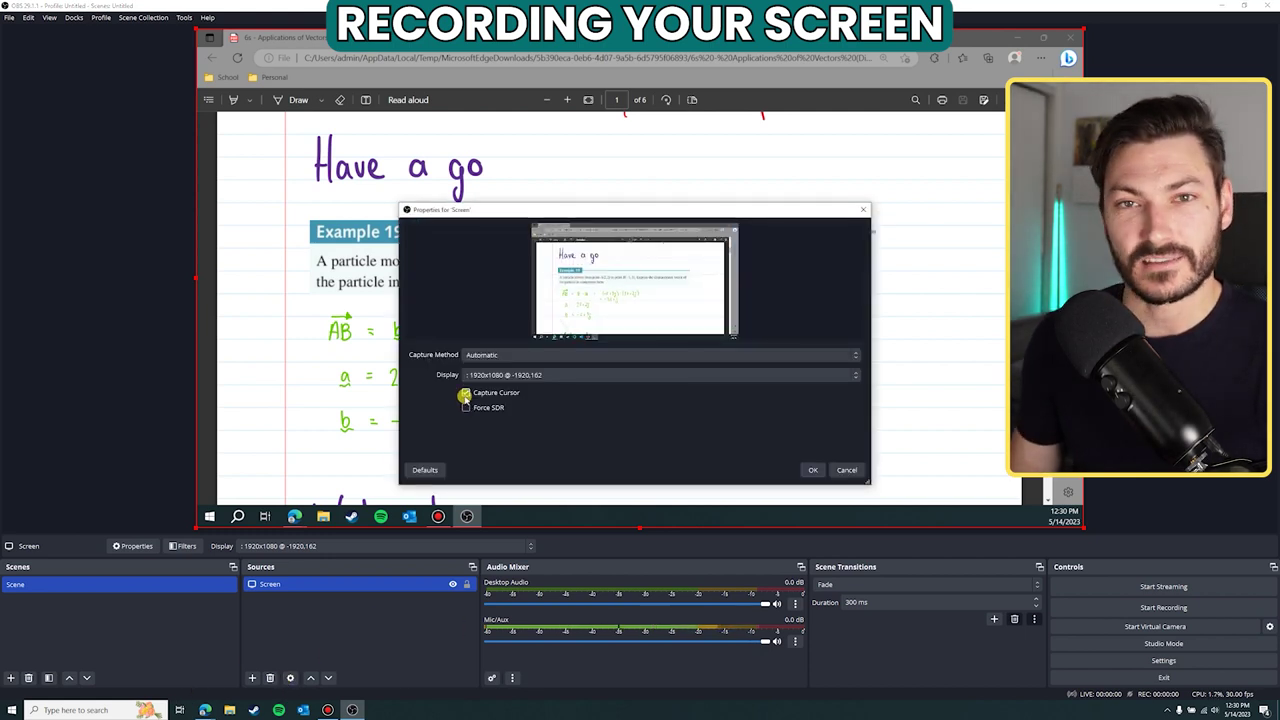
left_click(812, 469)
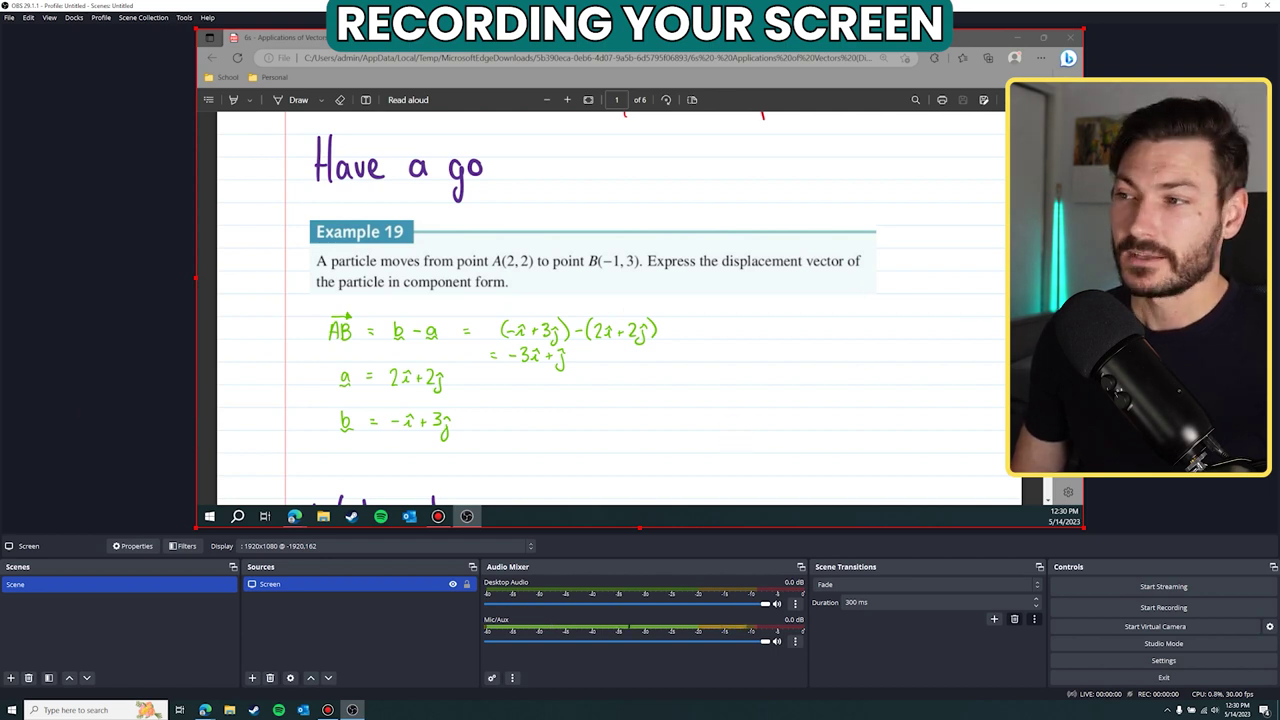
Deselect the Screen source, make a test recording of the 1920x1080 monitor and stop it.
left_click(1100, 495)
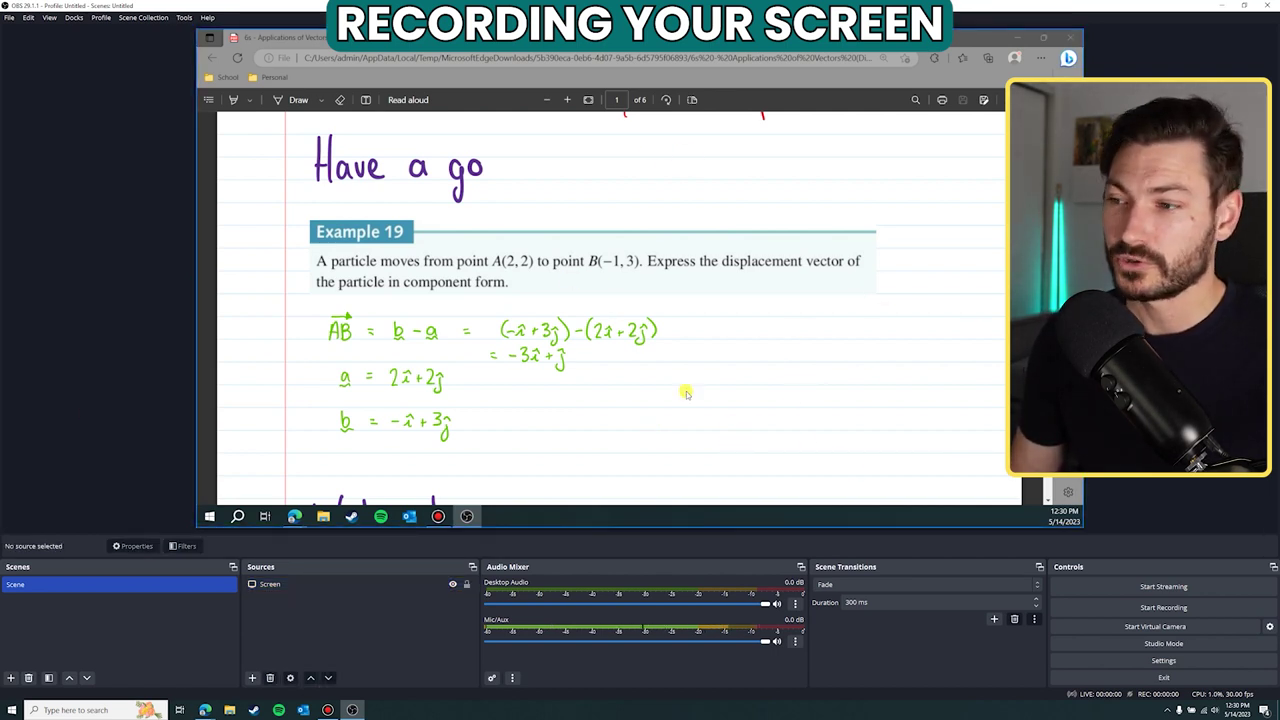
left_click(252, 583)
left_click(348, 596)
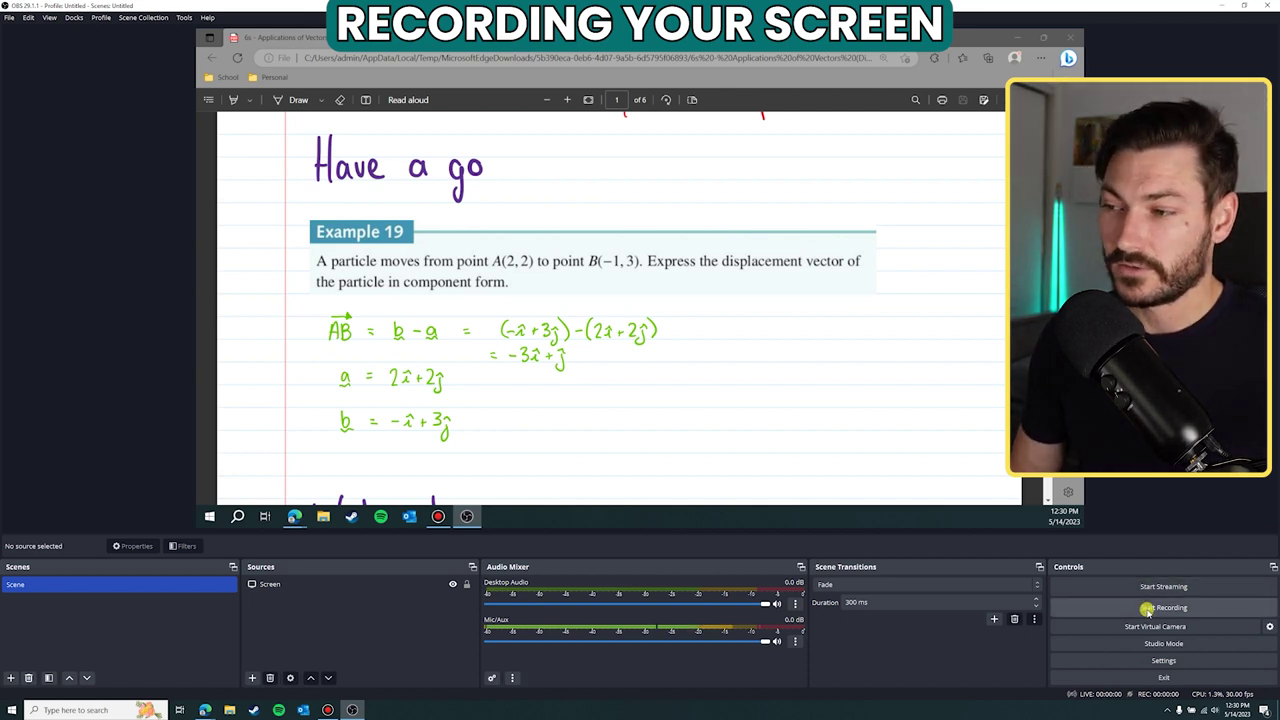
left_click(1179, 608)
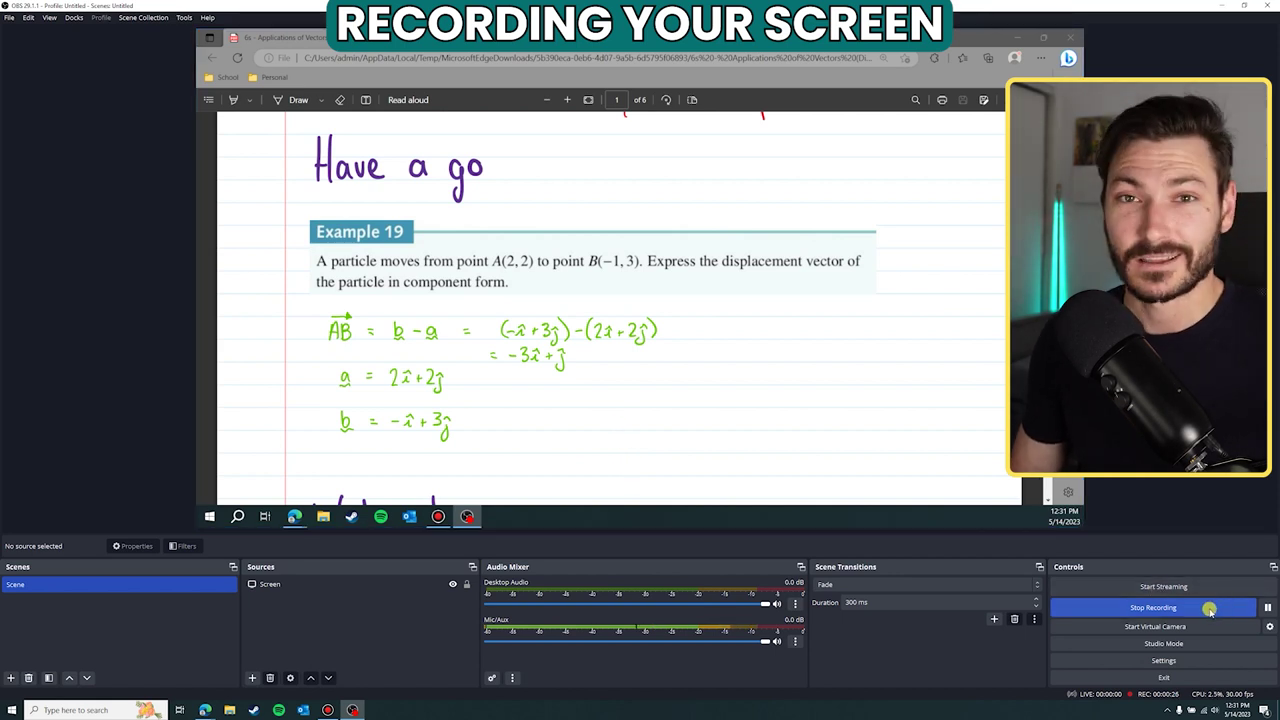
left_click(1157, 607)
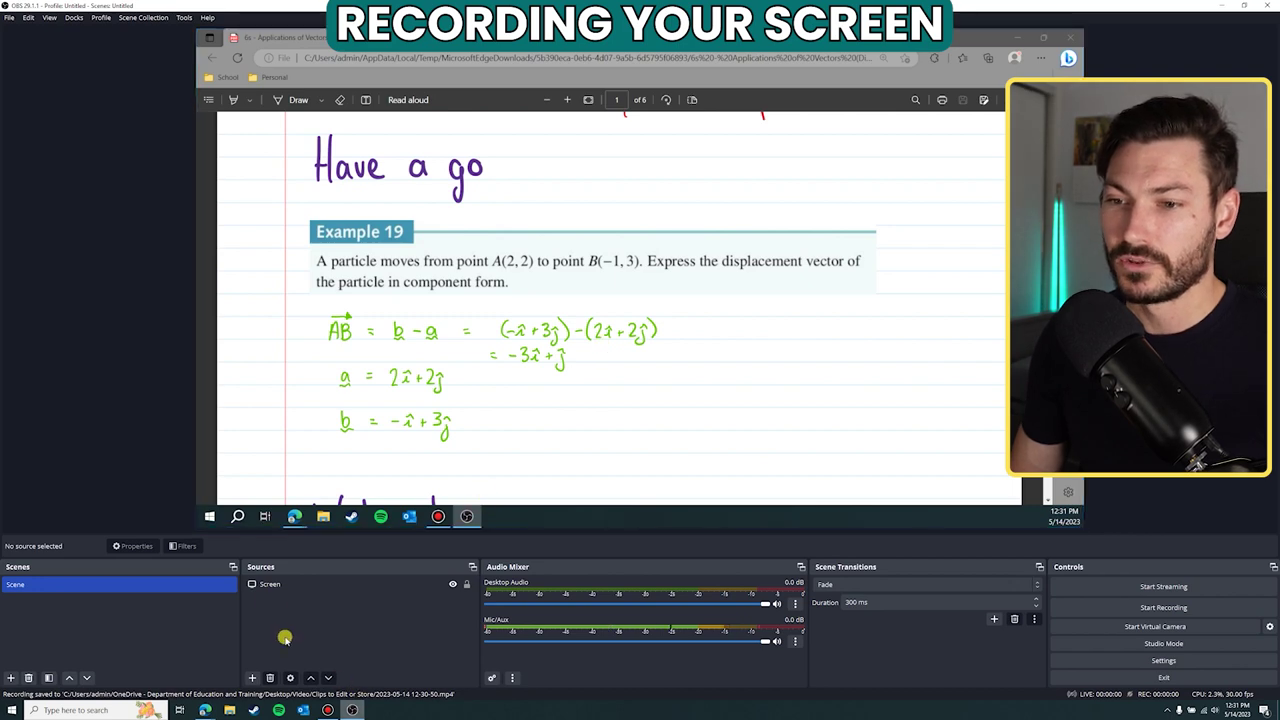
Switch the Screen source's display to AG241QG4: 2560x1440 @ 0,0 (Primary Monitor) and accept the properties.
left_click(270, 585)
left_click(290, 677)
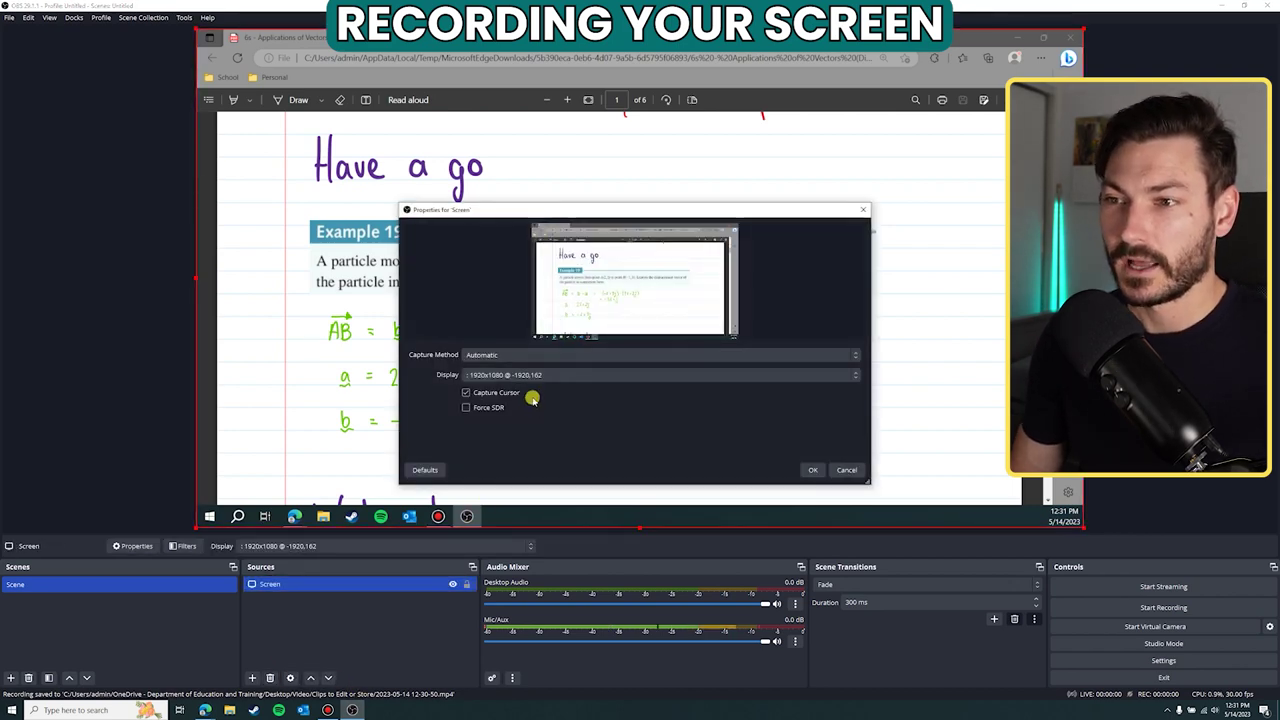
left_click(529, 374)
left_click(525, 396)
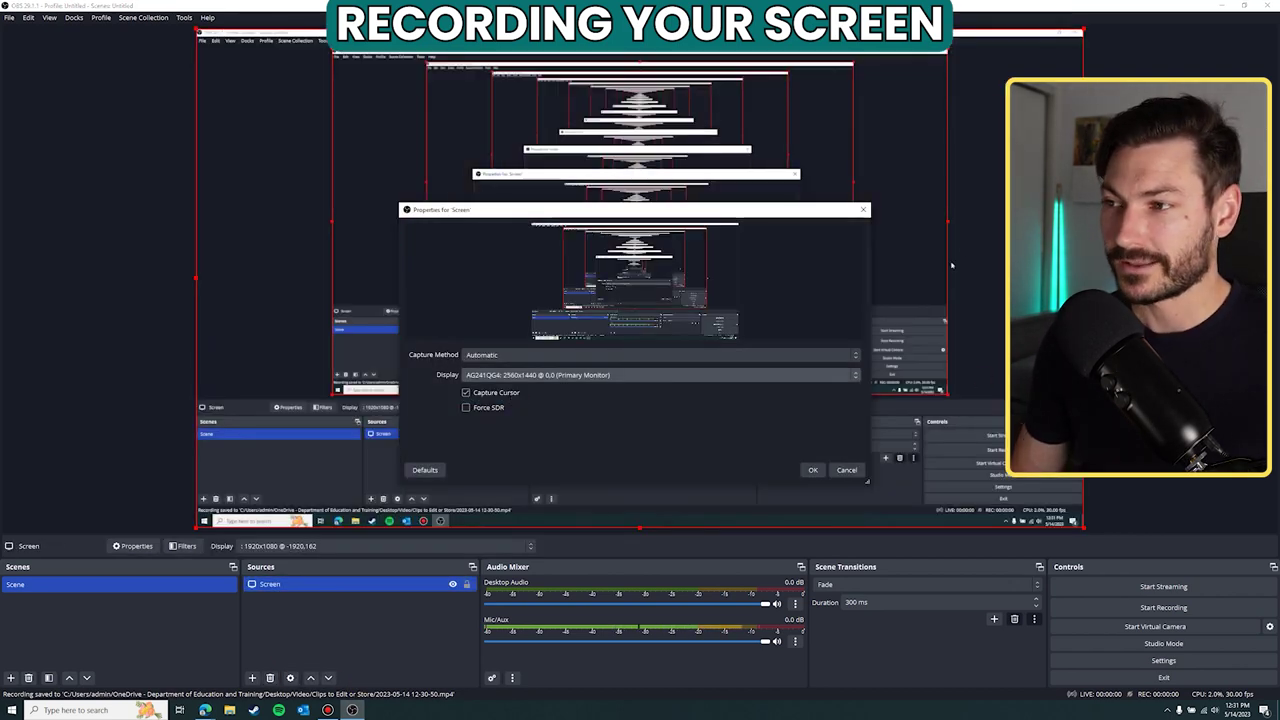
left_click(813, 470)
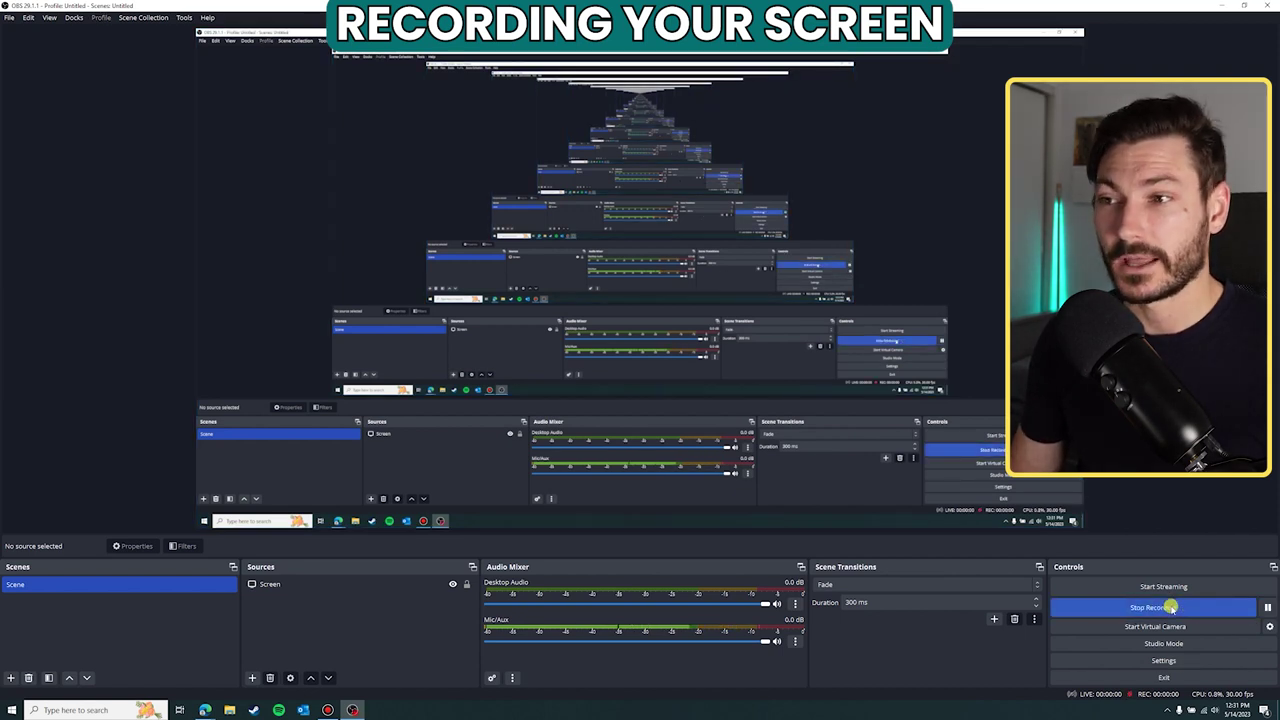
Record the primary monitor while scrolling through the Applications of Vectors notes in the browser, and stop the recording.
left_click(1172, 608)
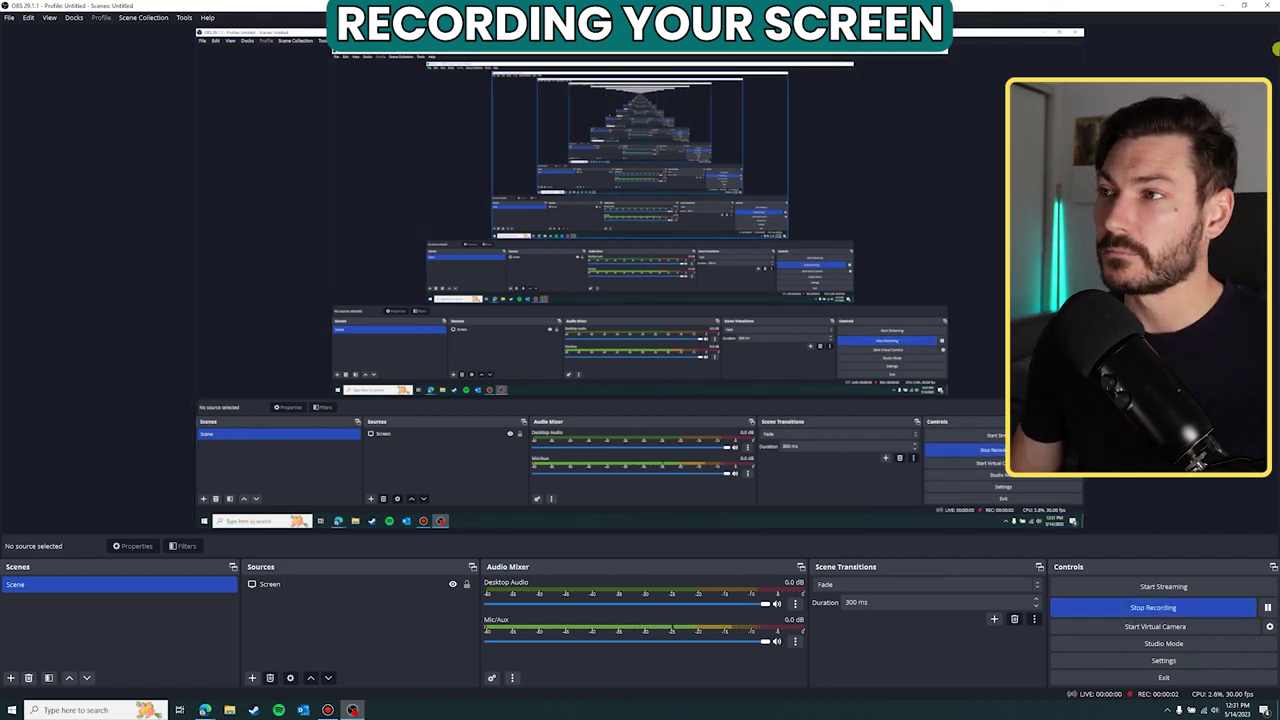
left_click(1240, 6)
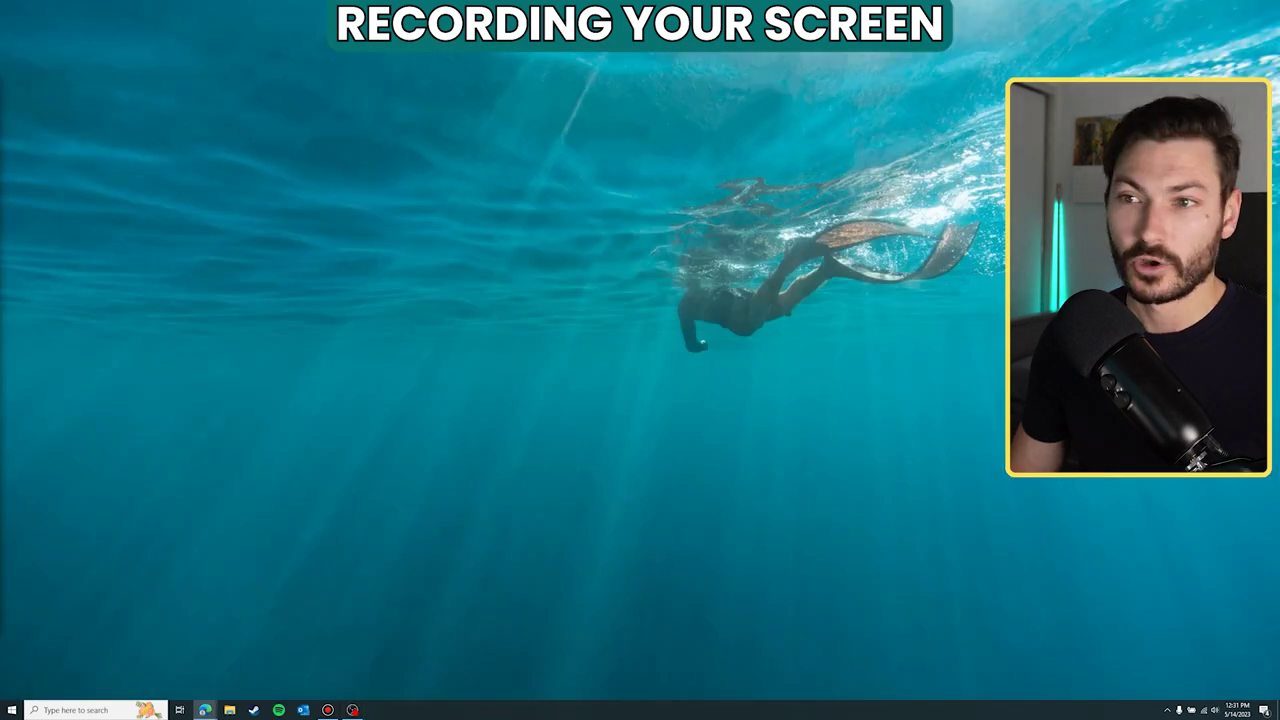
key("alt+Tab")
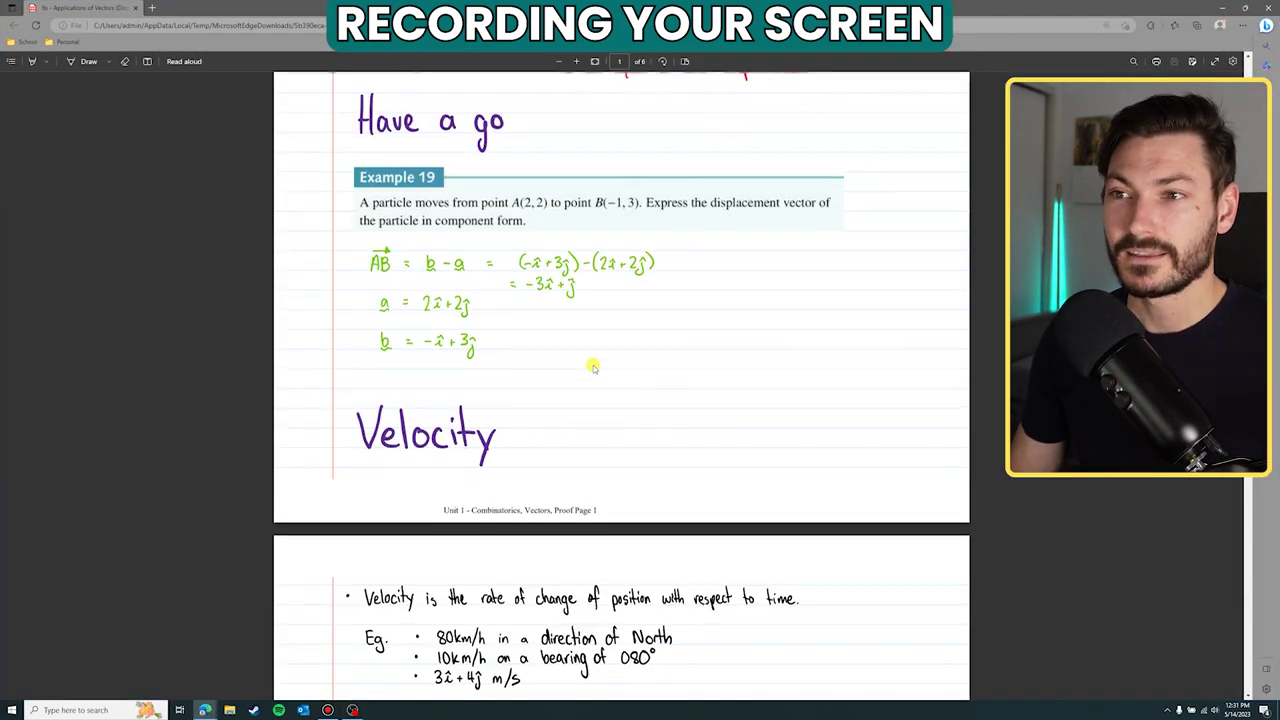
scroll(591, 363, "up", 5)
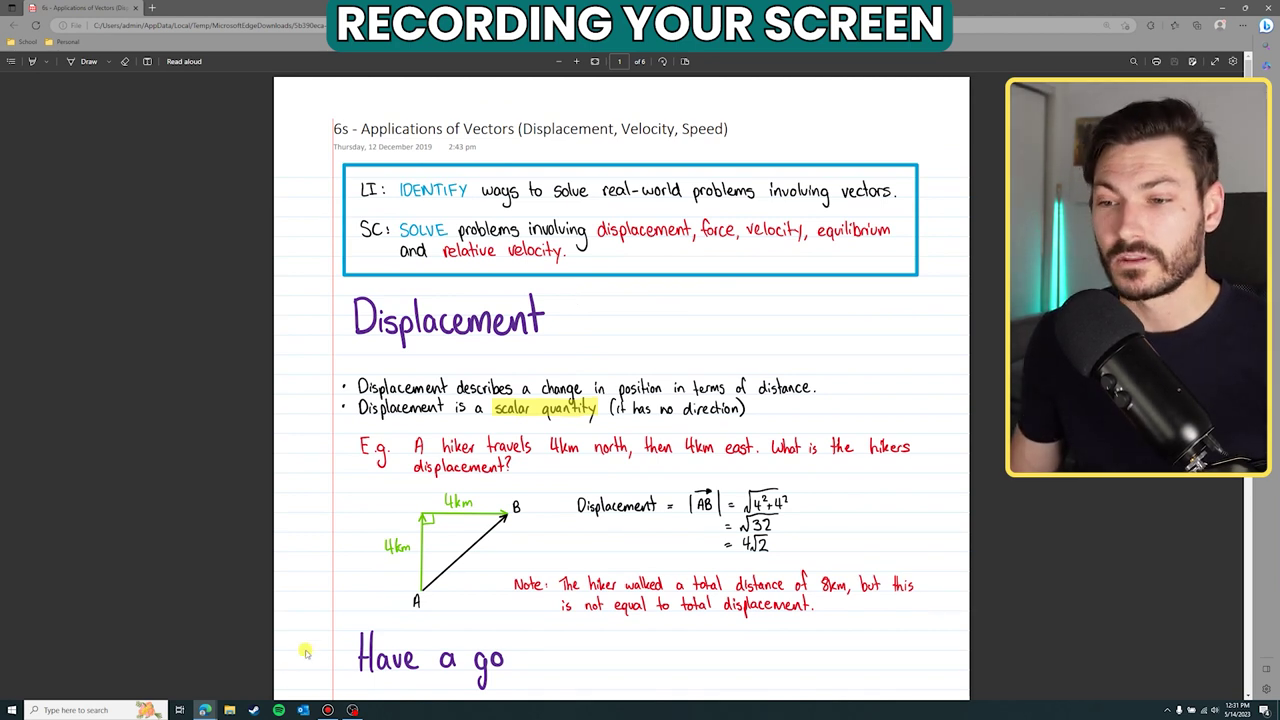
mouse_move(353, 710)
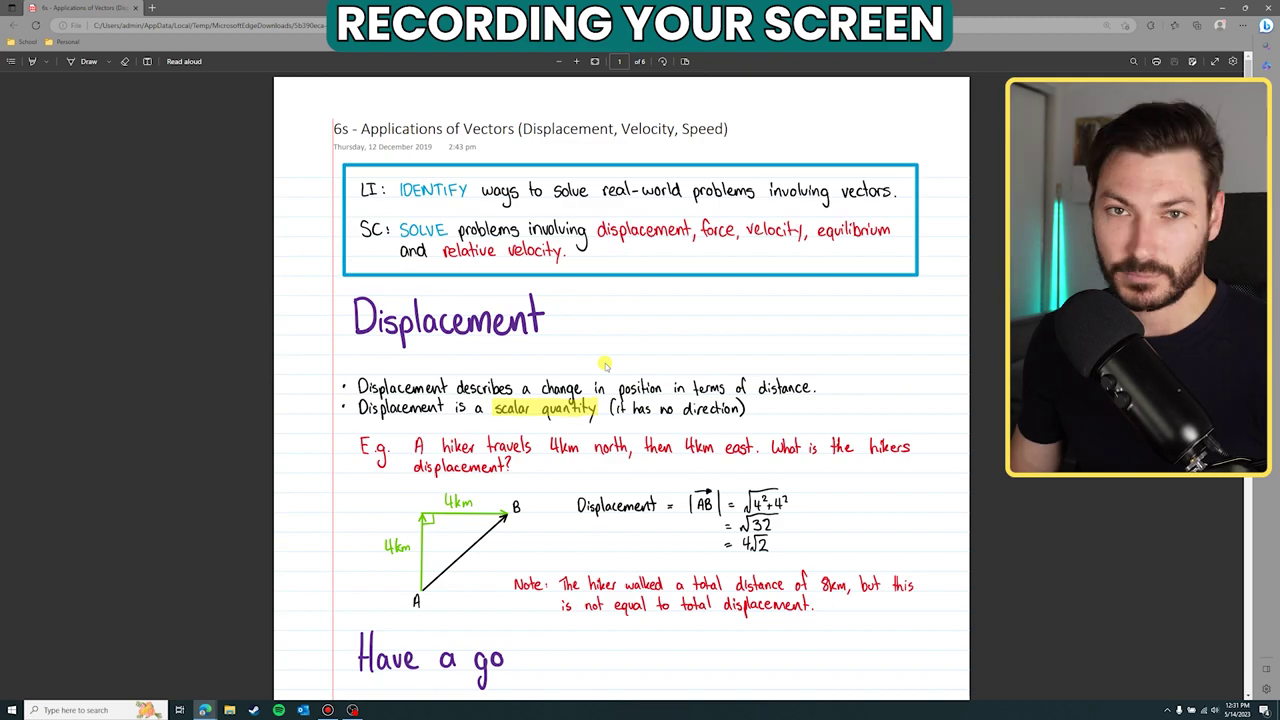
scroll(600, 420, "down", 12)
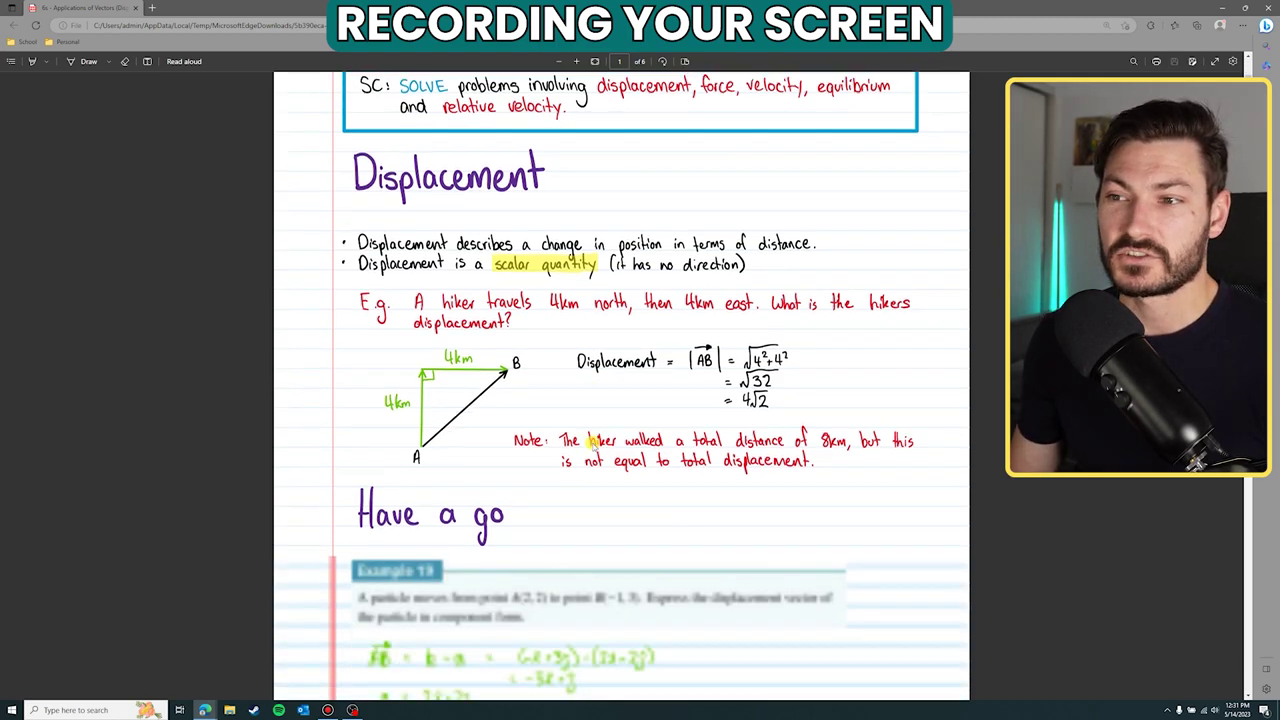
scroll(592, 444, "down", 20)
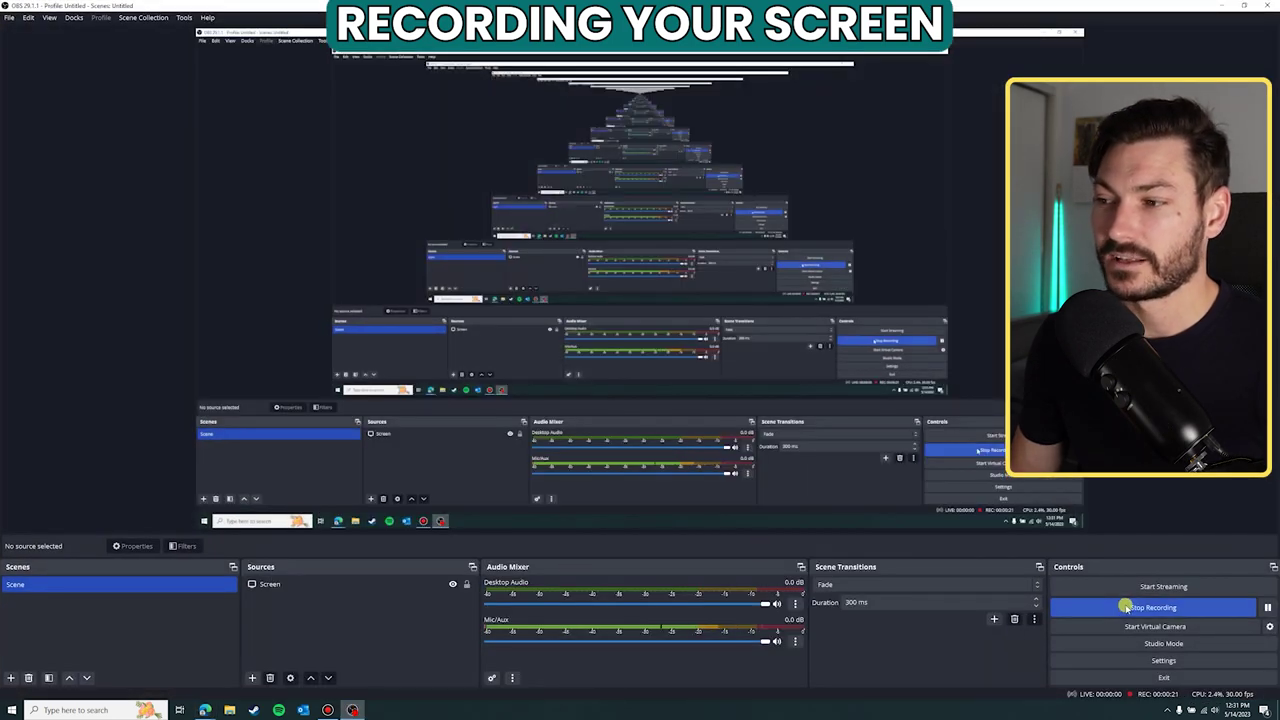
left_click(1125, 607)
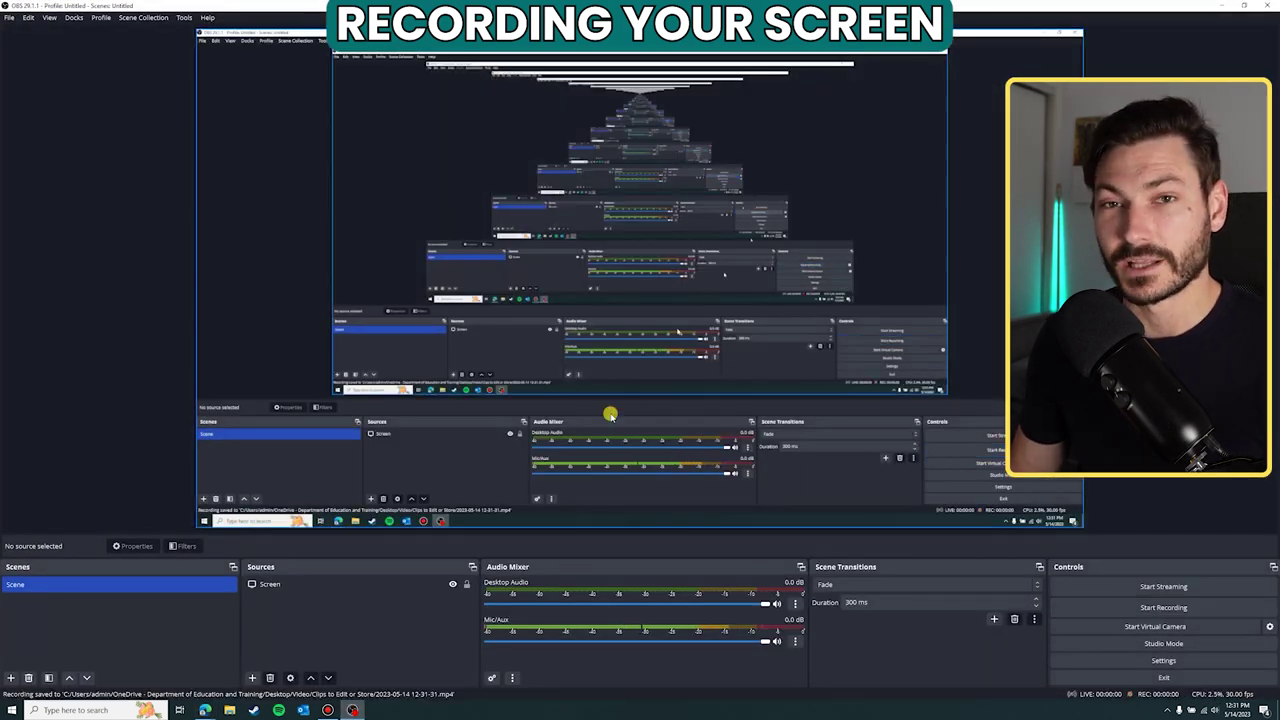
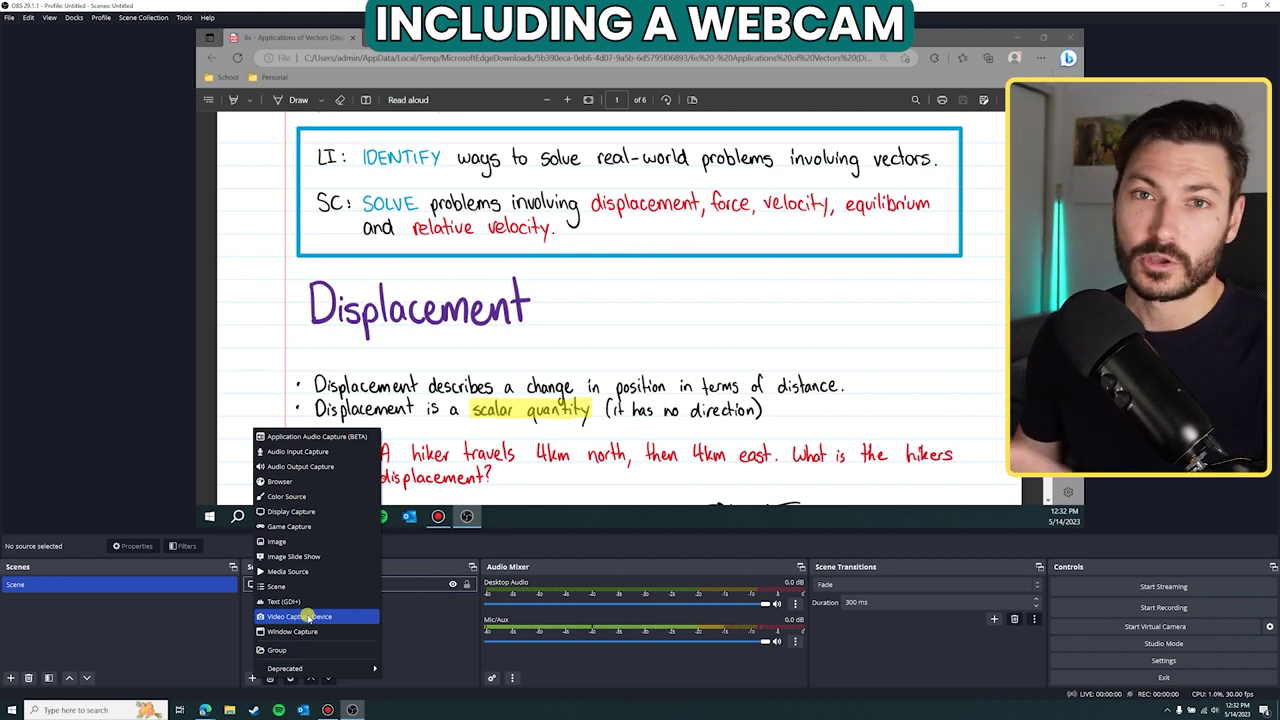
Add a new Video Capture Device source named Webcam to the scene.
left_click(308, 616)
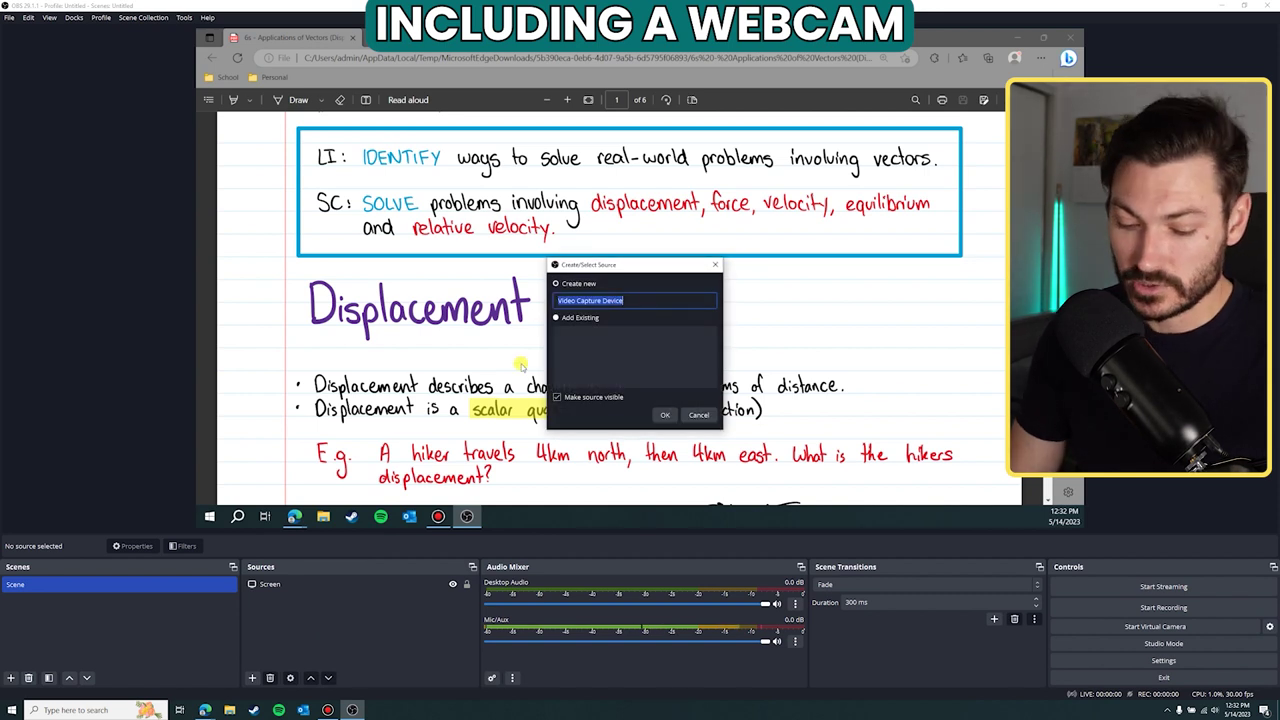
type("Webcam")
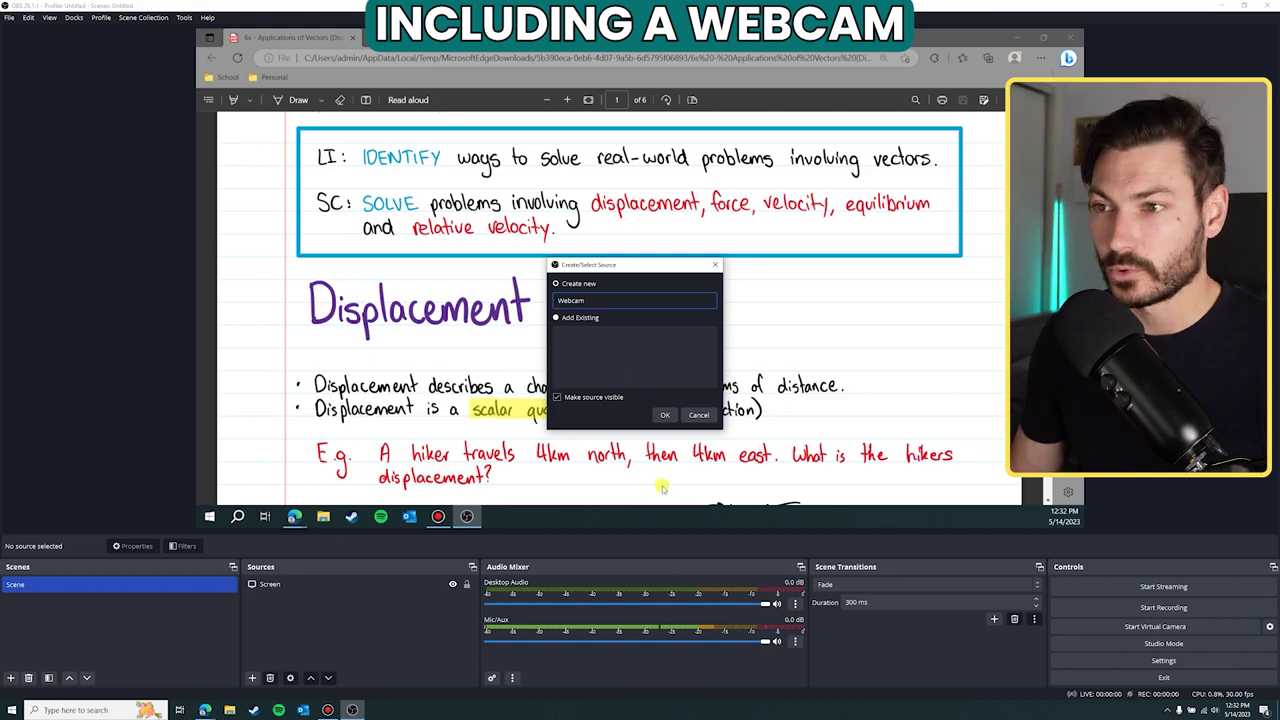
left_click(665, 415)
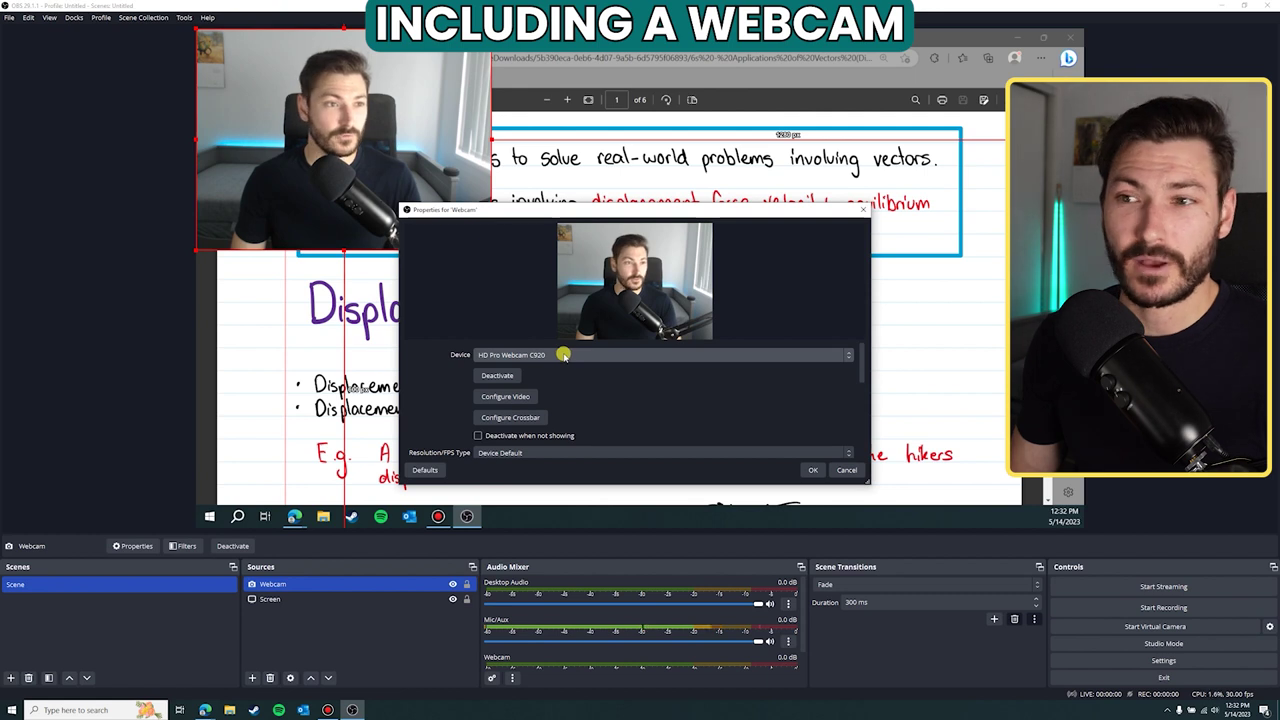
Set the webcam's device to HD Pro Webcam C920 with a custom resolution of 1920x1080 and accept the properties.
left_click(564, 355)
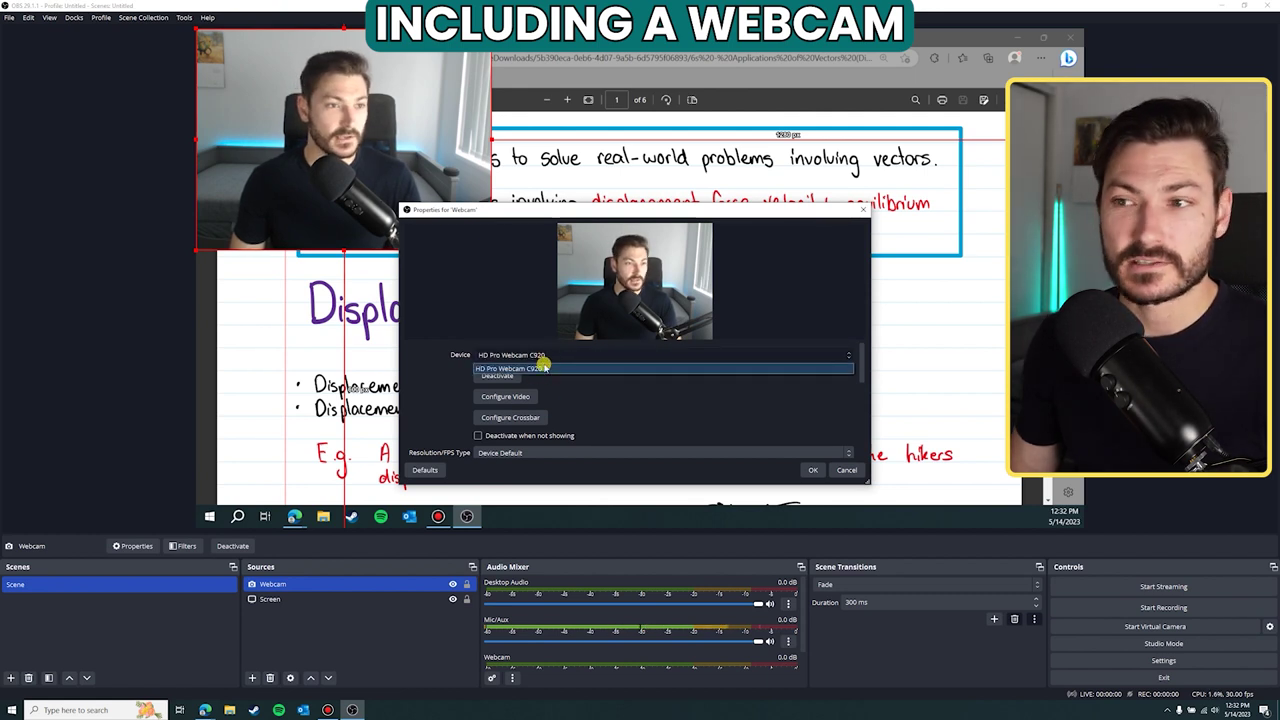
left_click(545, 368)
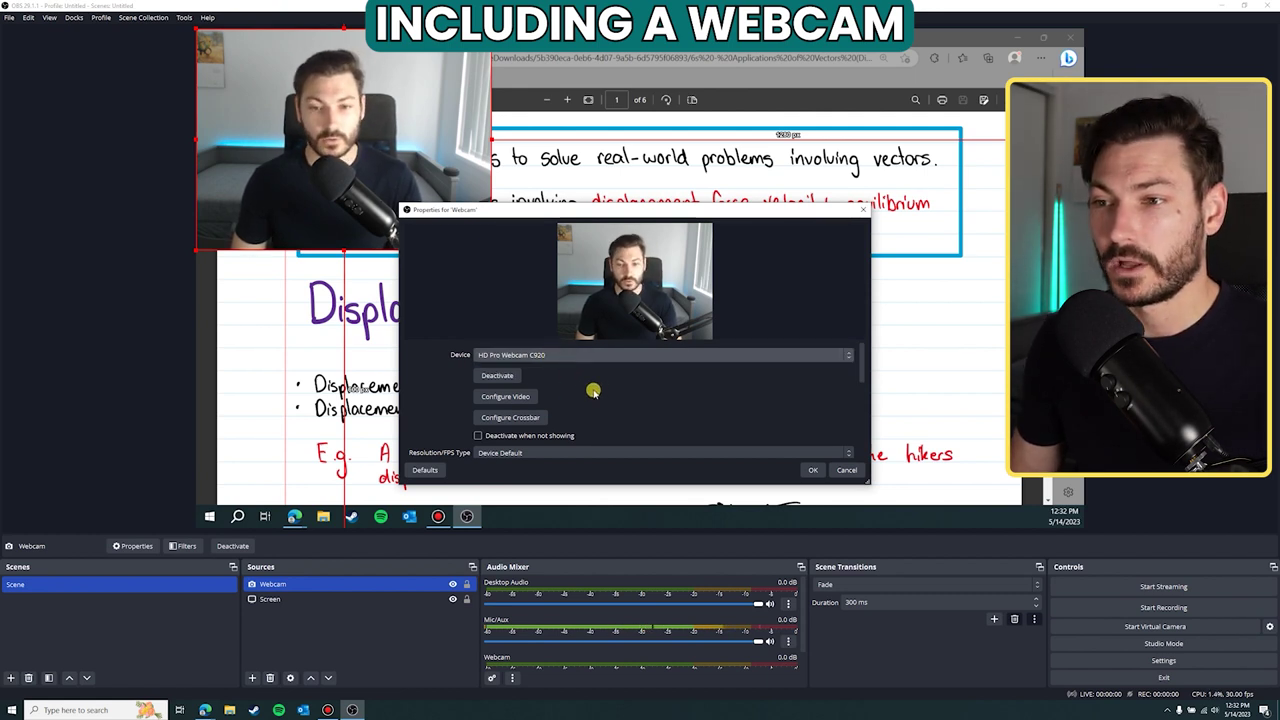
scroll(591, 390, "down", 3)
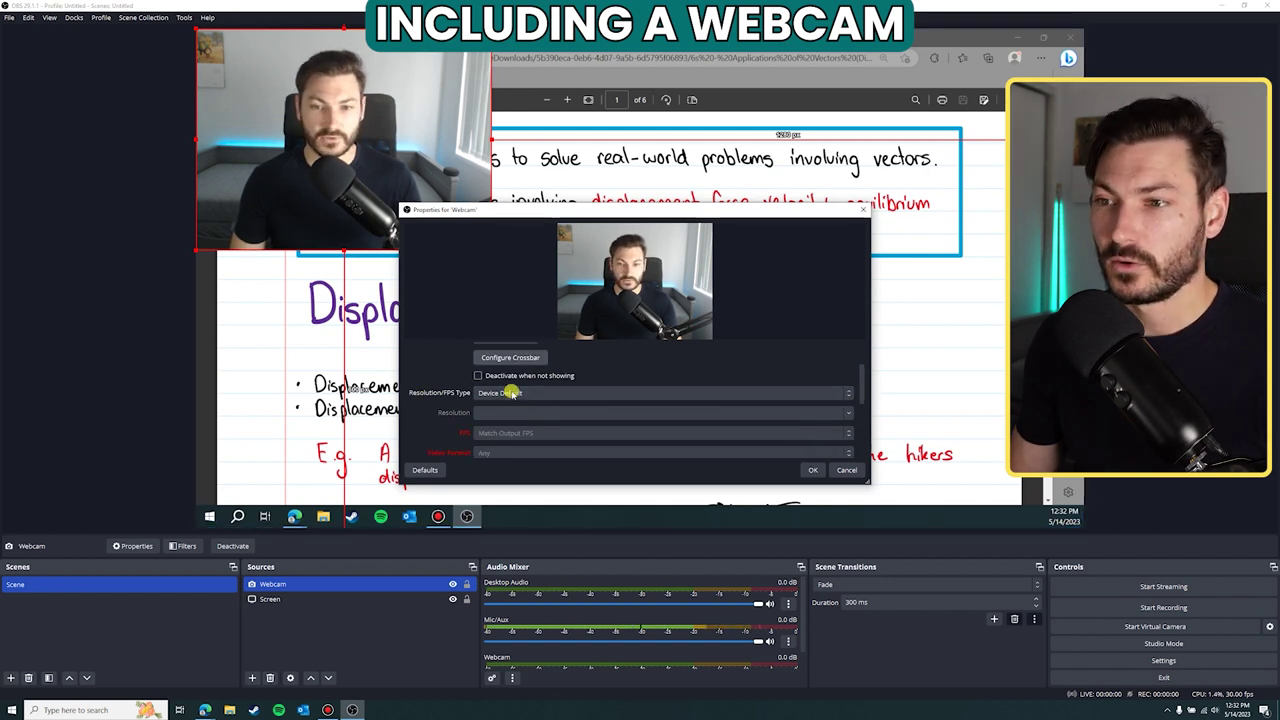
left_click(510, 392)
left_click(495, 411)
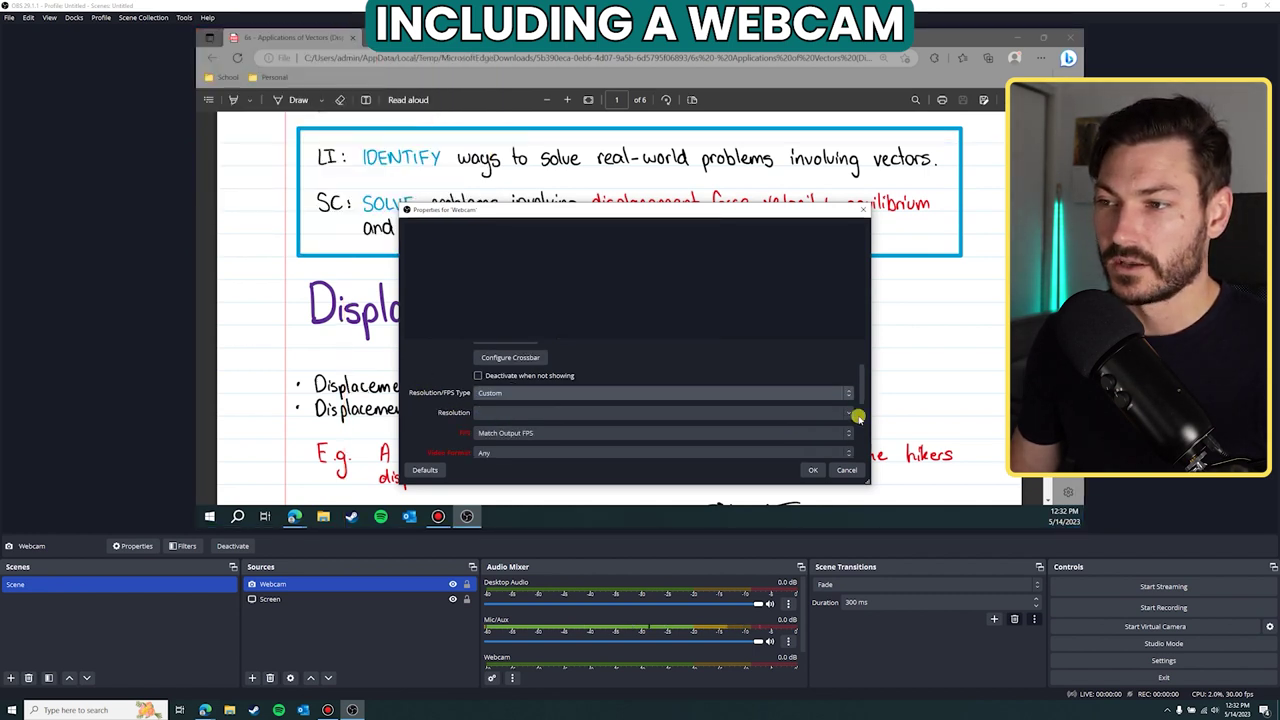
left_click(848, 412)
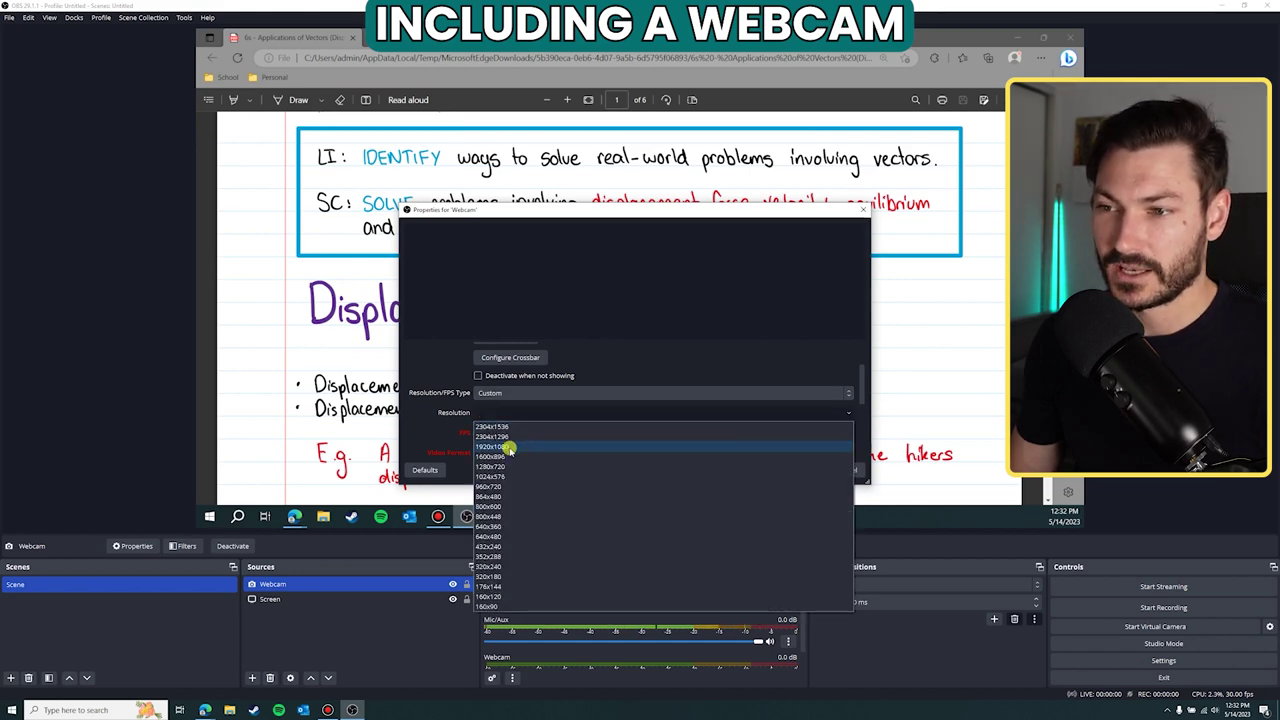
left_click(490, 446)
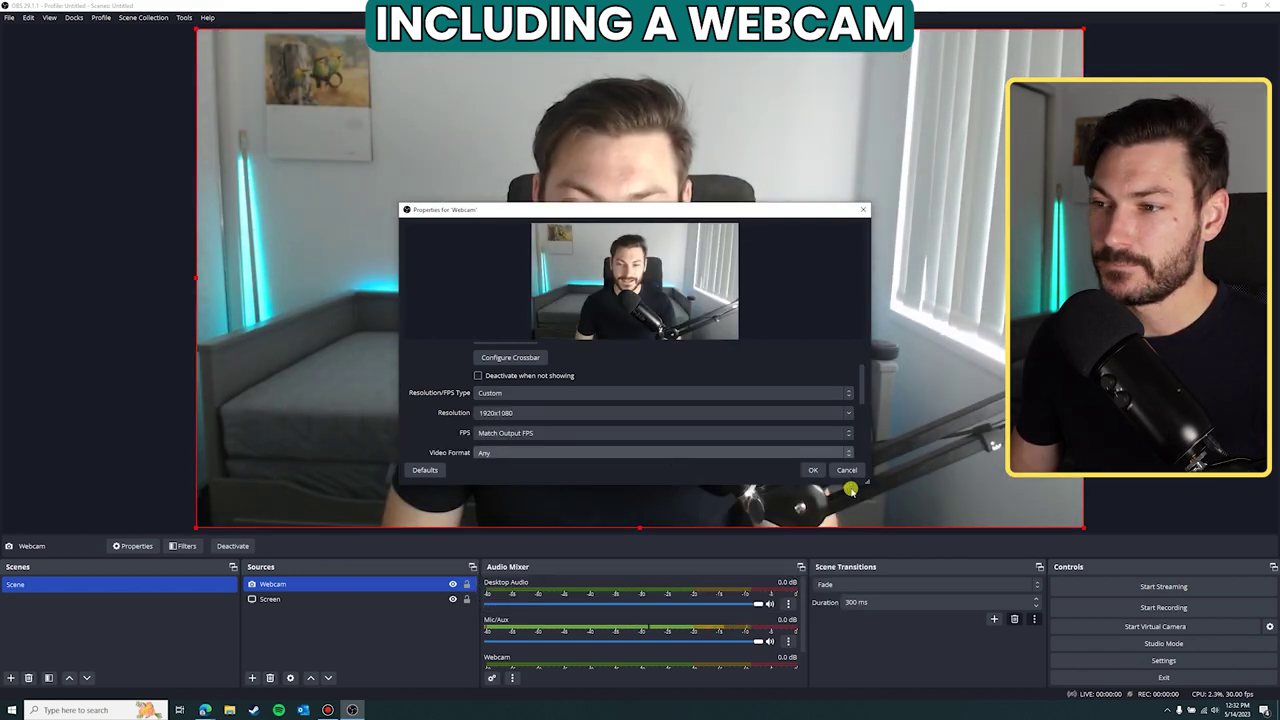
left_click(815, 467)
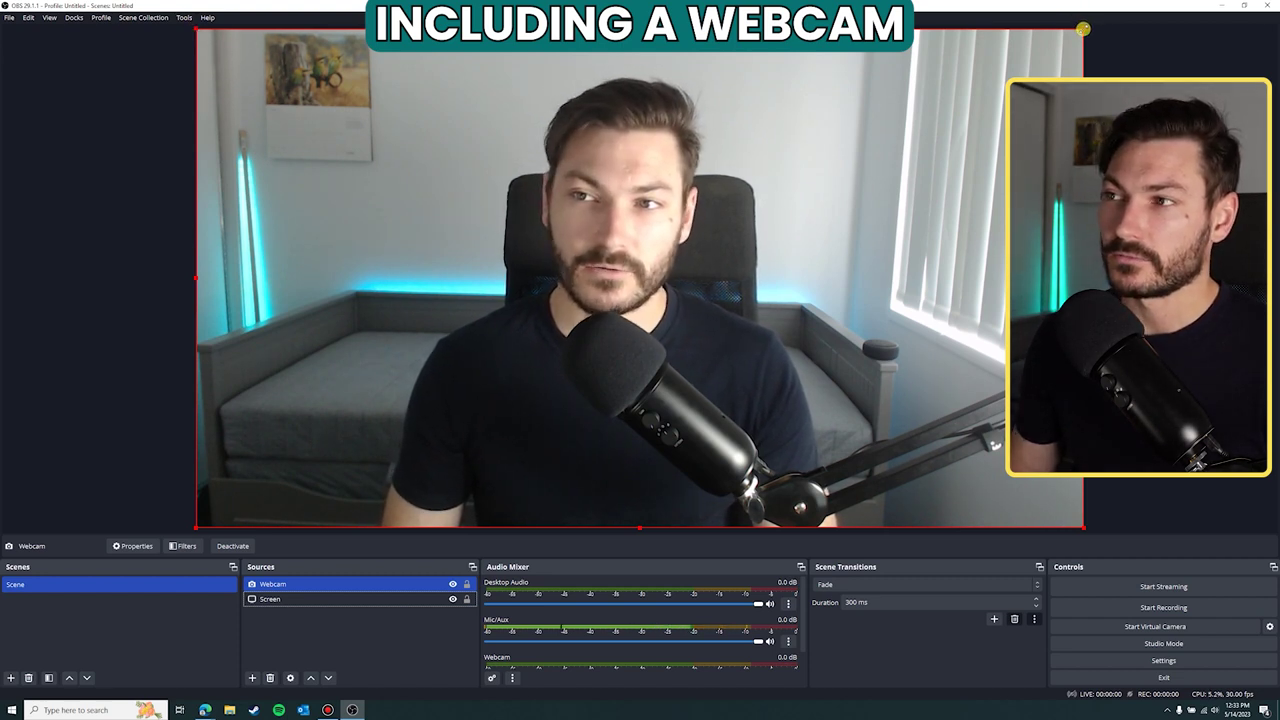
Shrink the webcam image to about a quarter of the canvas width in the canvas's lower-right corner and check it while paging through the notes.
left_click_drag(1083, 29, 1020, 475)
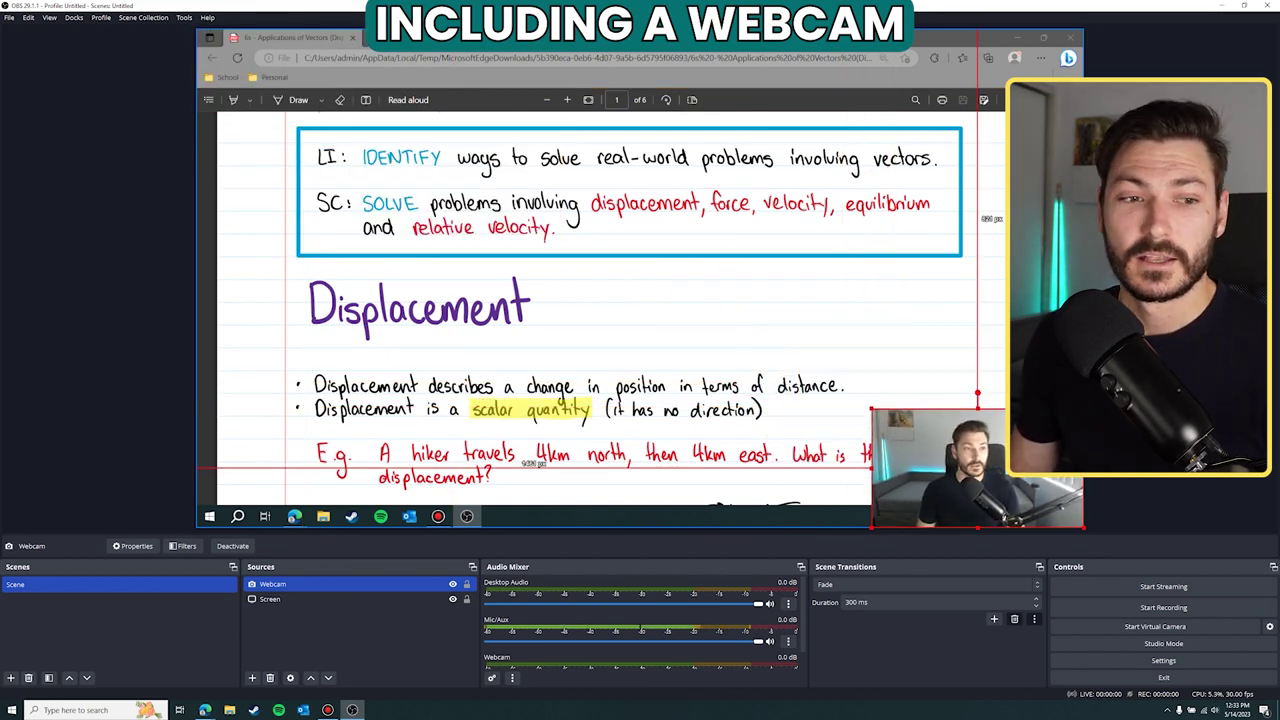
scroll(855, 294, "down", 4)
scroll(855, 294, "down", 2)
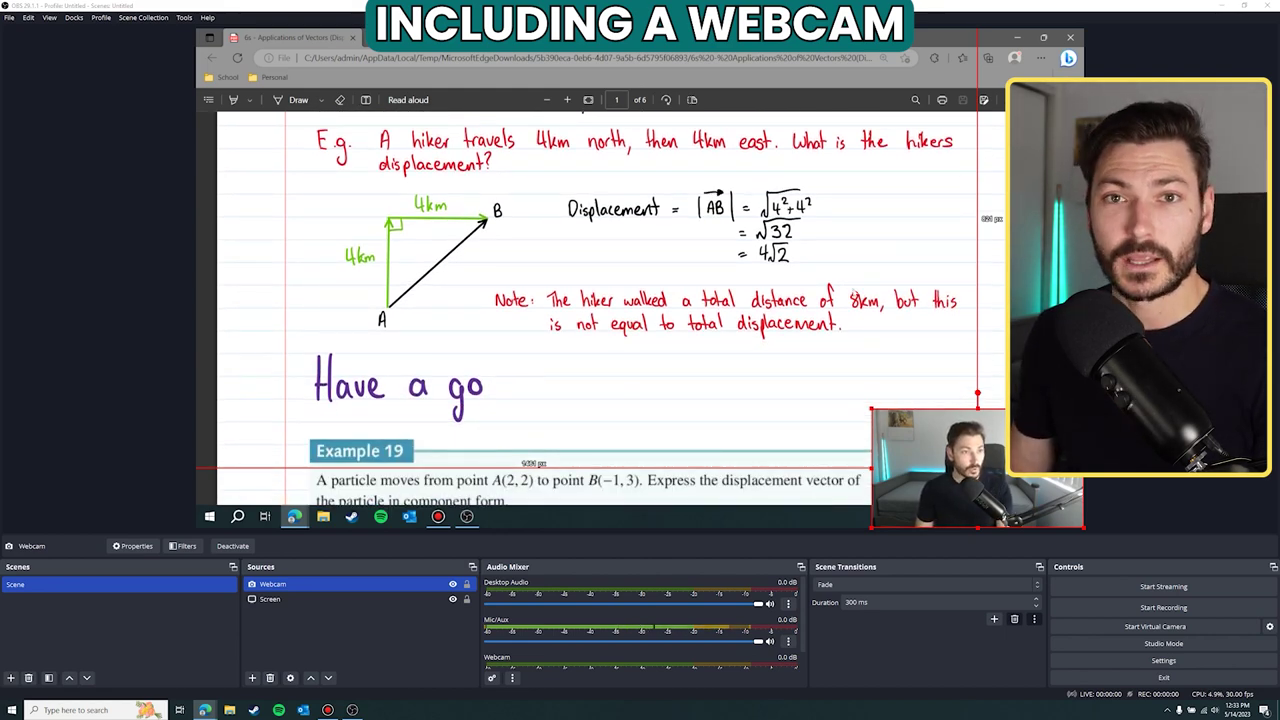
scroll(855, 294, "down", 2)
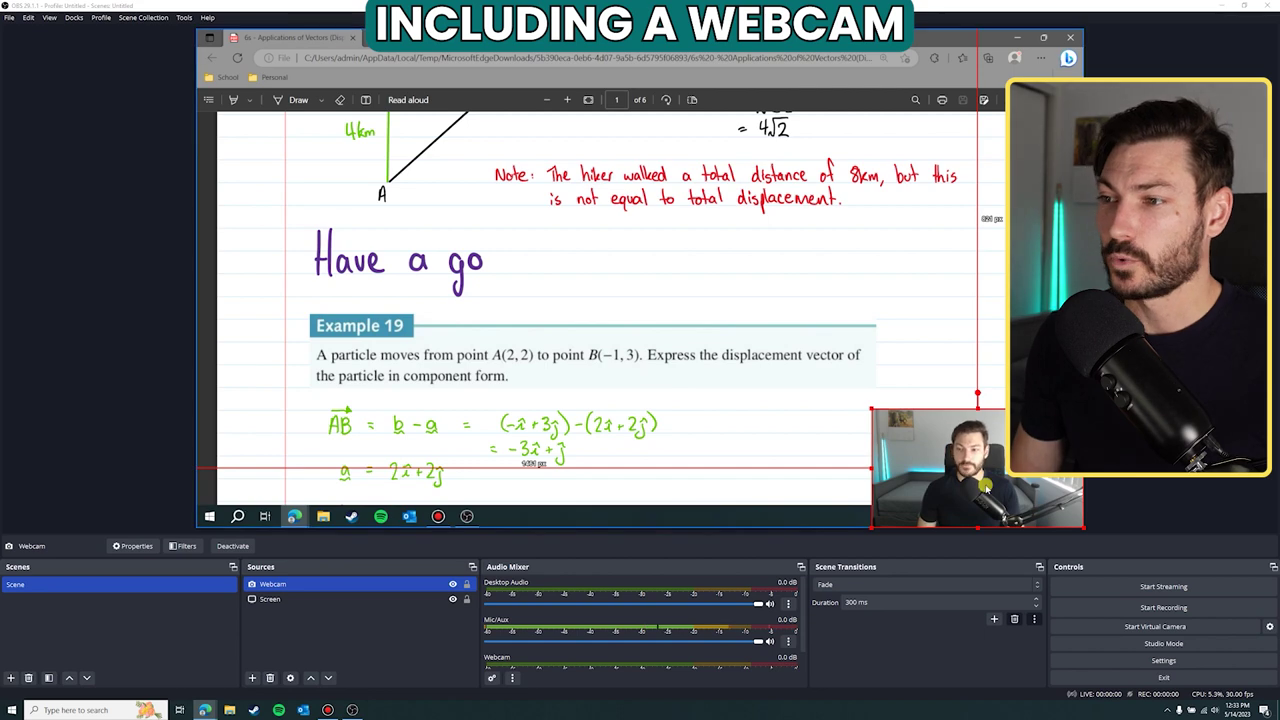
Move the webcam image to the middle of the canvas and enlarge it to about half the canvas width.
left_click_drag(985, 480, 505, 240)
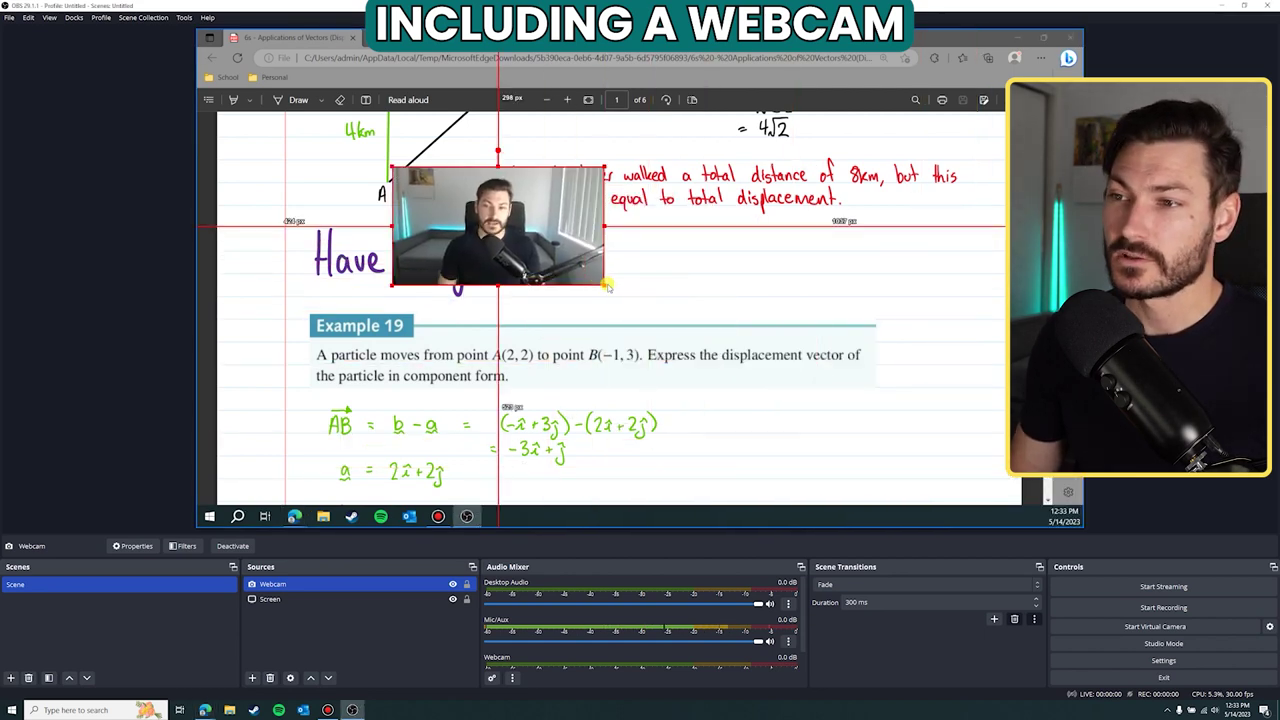
left_click_drag(613, 293, 846, 421)
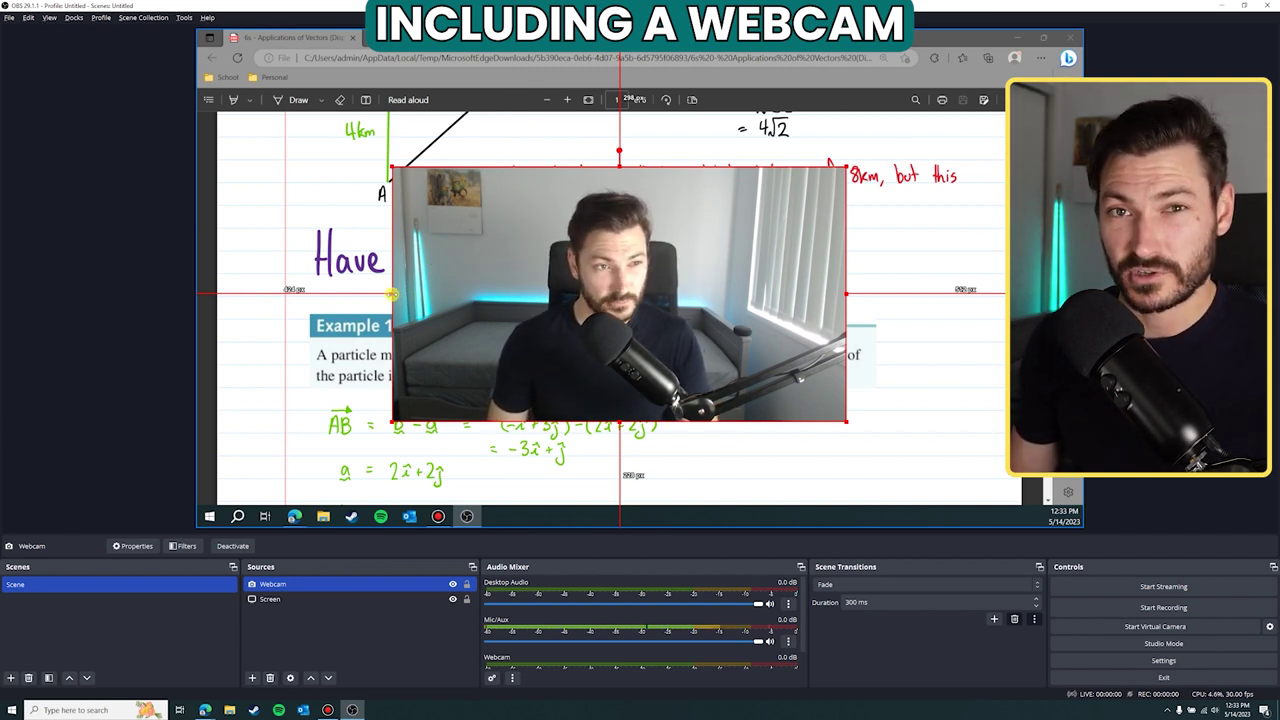
Crop the webcam image on all four sides to a head-and-shoulders frame and place it in the canvas's lower-right corner.
left_click_drag(392, 294, 474, 295)
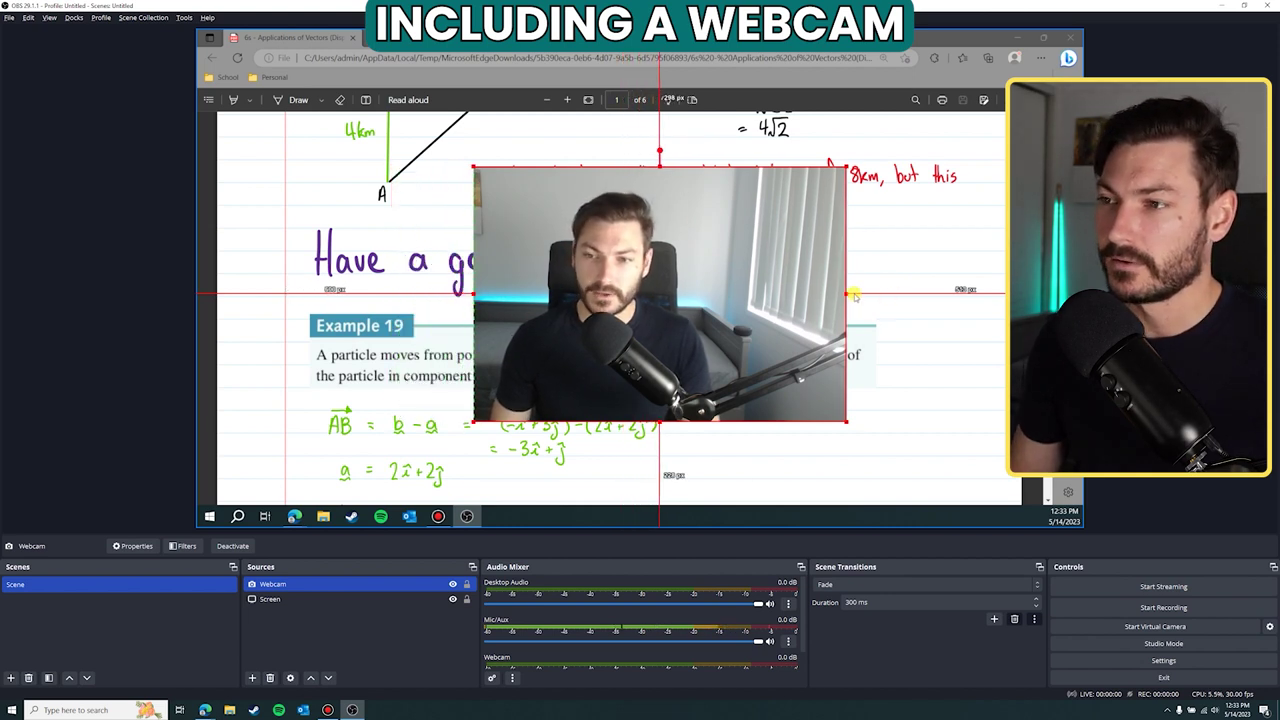
left_click_drag(847, 293, 735, 310)
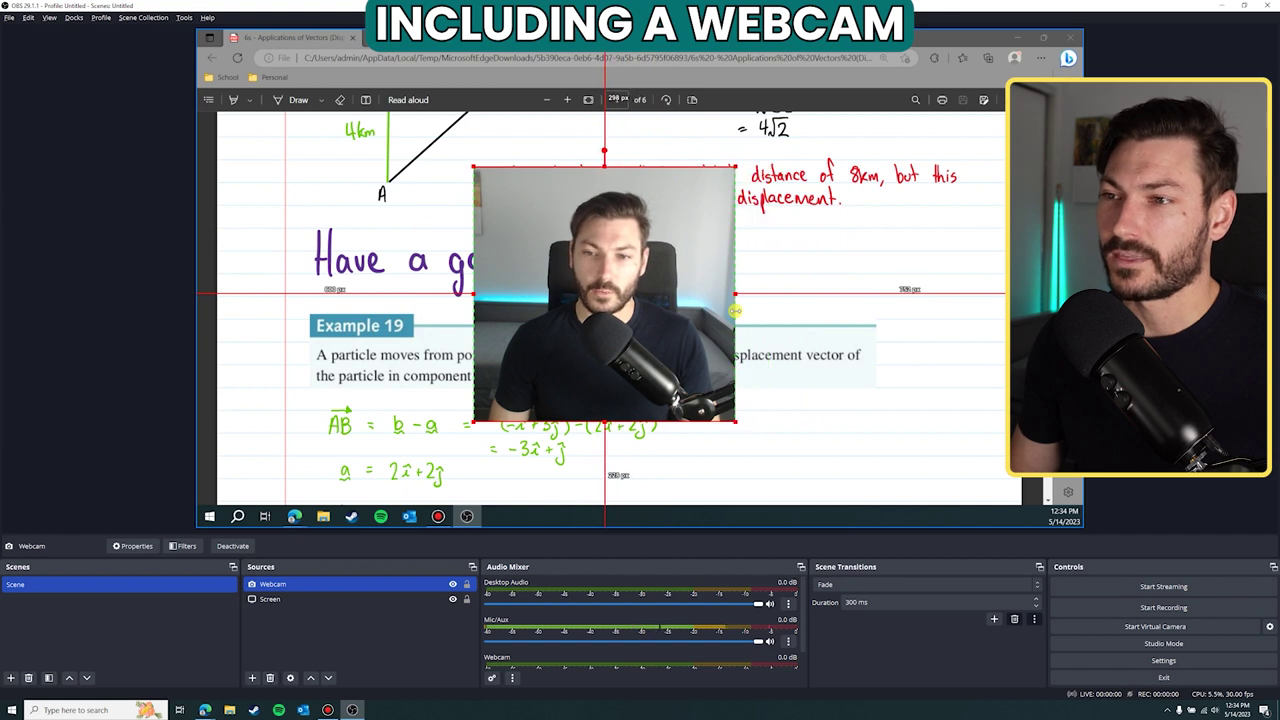
left_click_drag(604, 164, 606, 175)
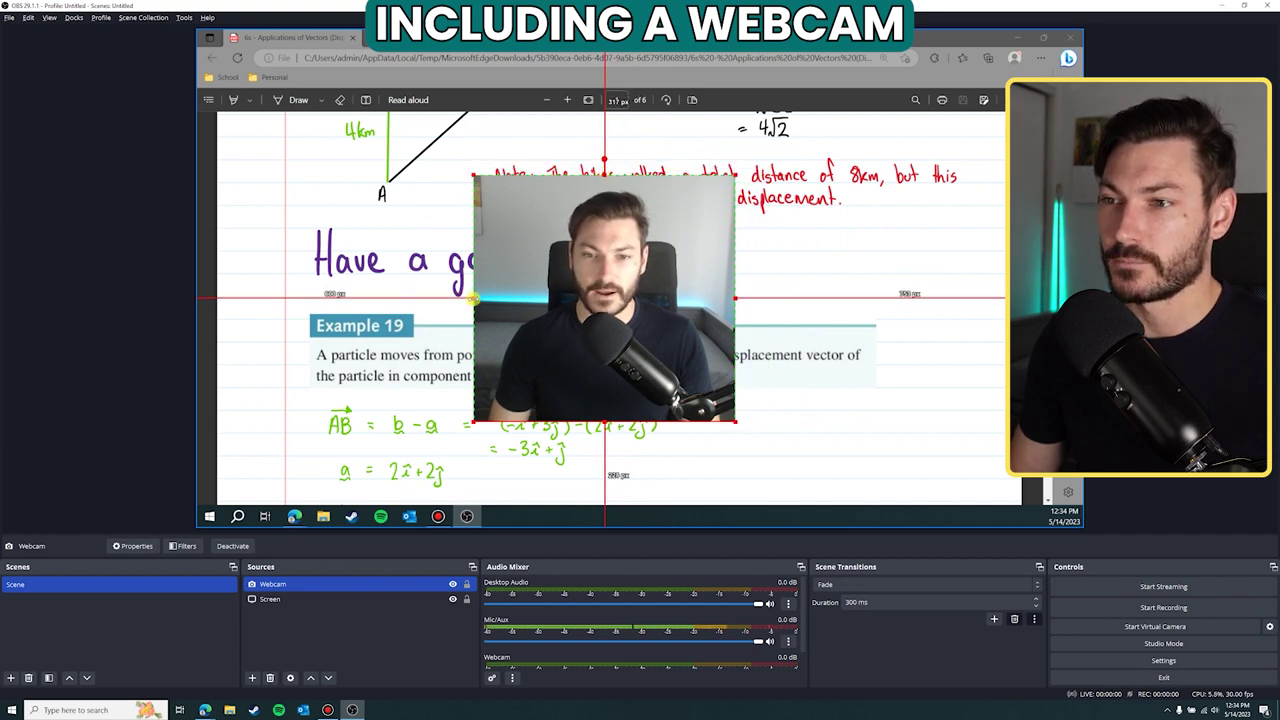
left_click_drag(476, 298, 501, 298)
left_click_drag(726, 298, 694, 370)
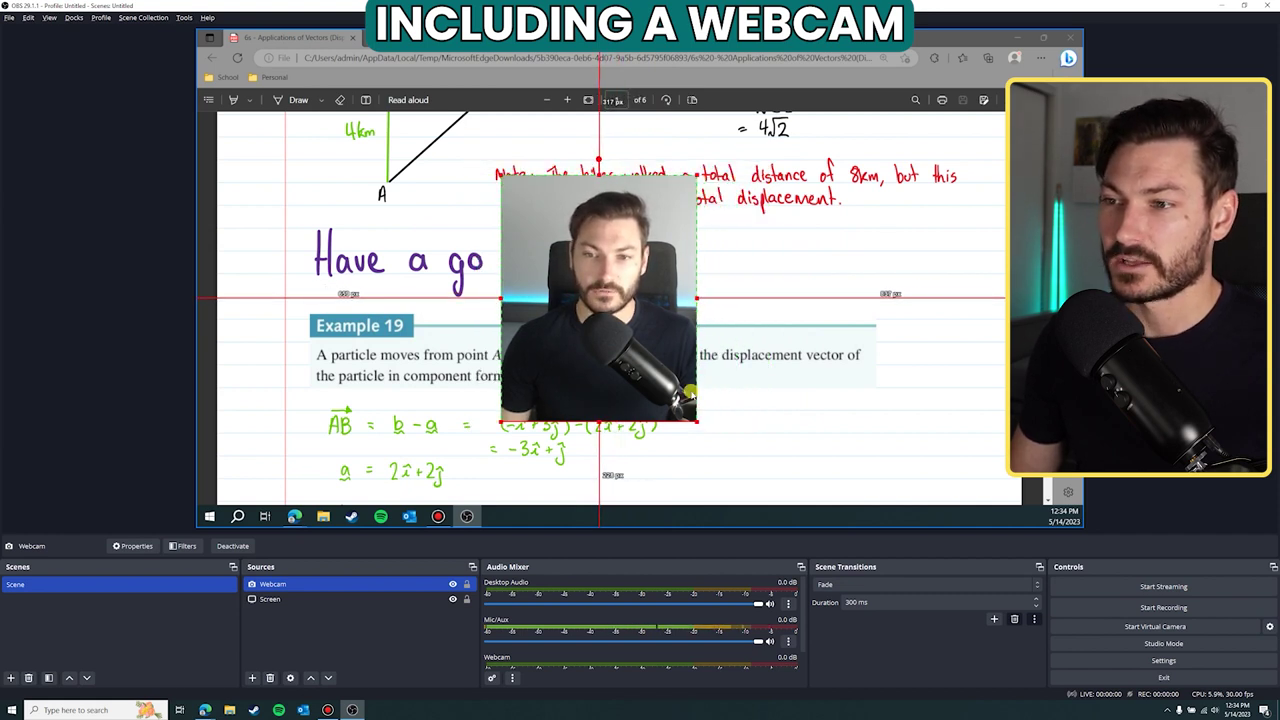
left_click_drag(503, 299, 514, 300)
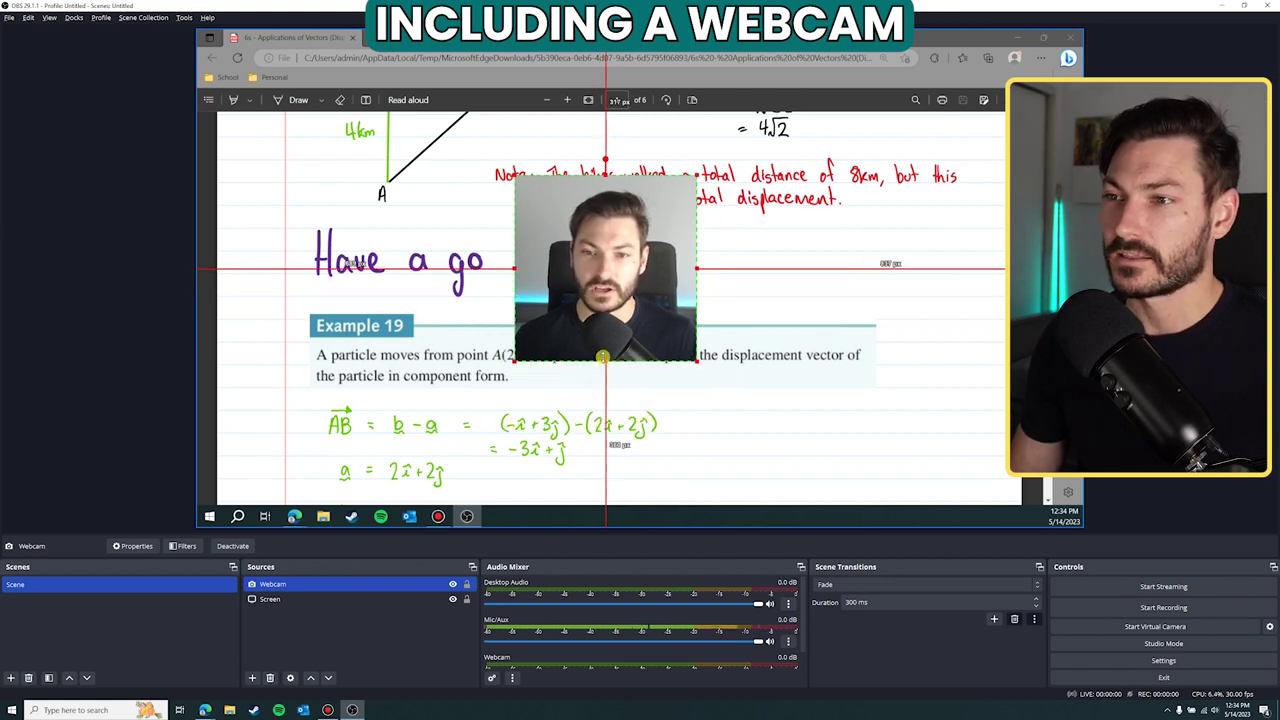
left_click_drag(690, 300, 1078, 406)
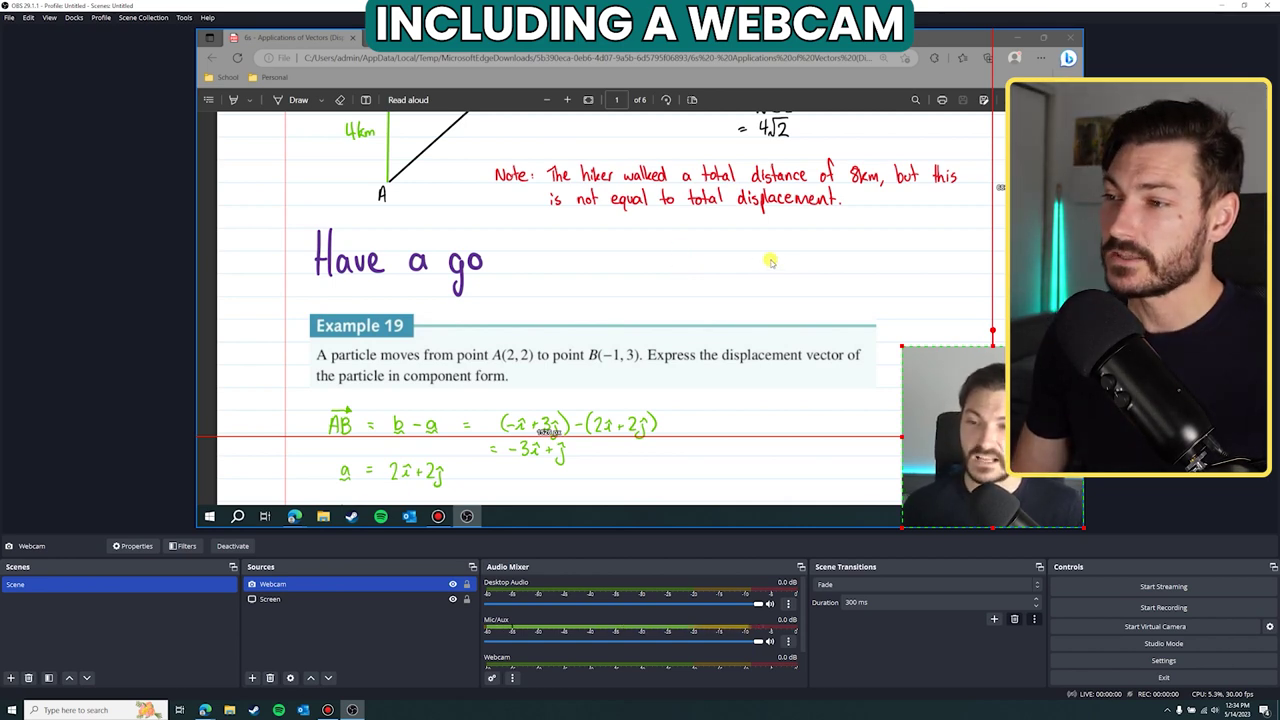
Toggle the visibility of the Screen and Webcam sources, leaving Webcam hidden and Screen selected.
left_click(664, 258)
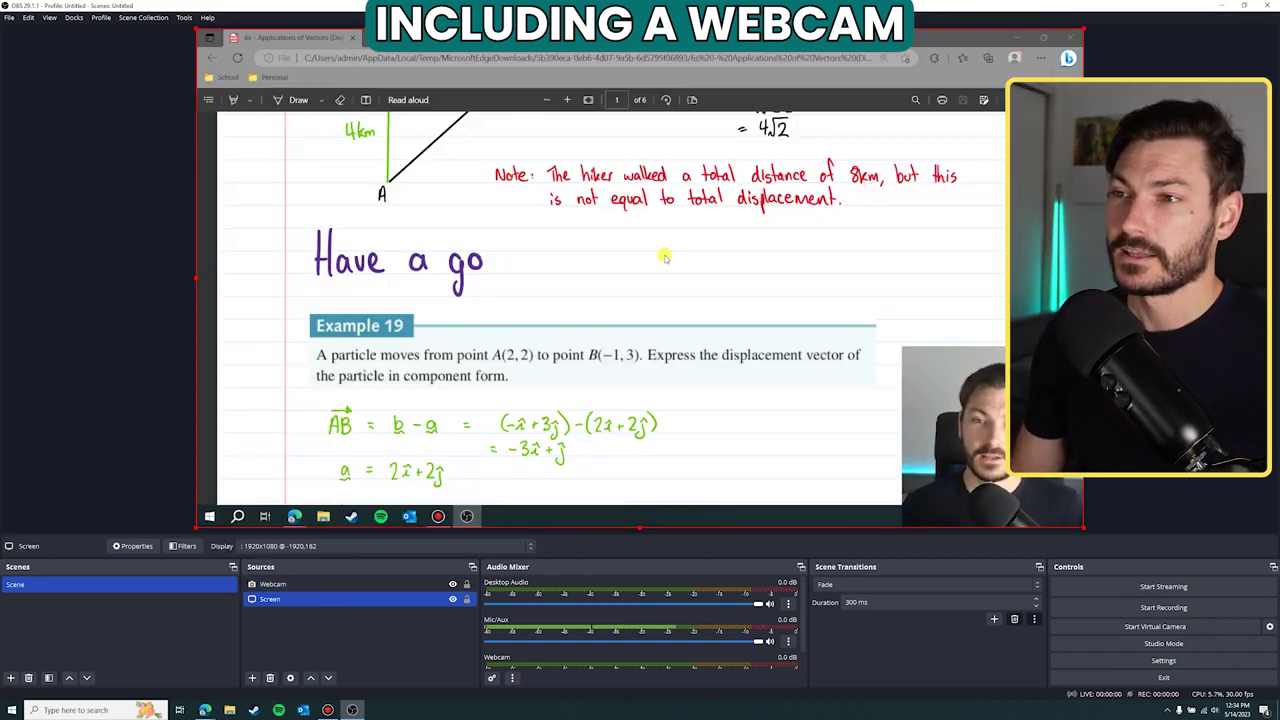
left_click(453, 599)
left_click(453, 599)
left_click(452, 585)
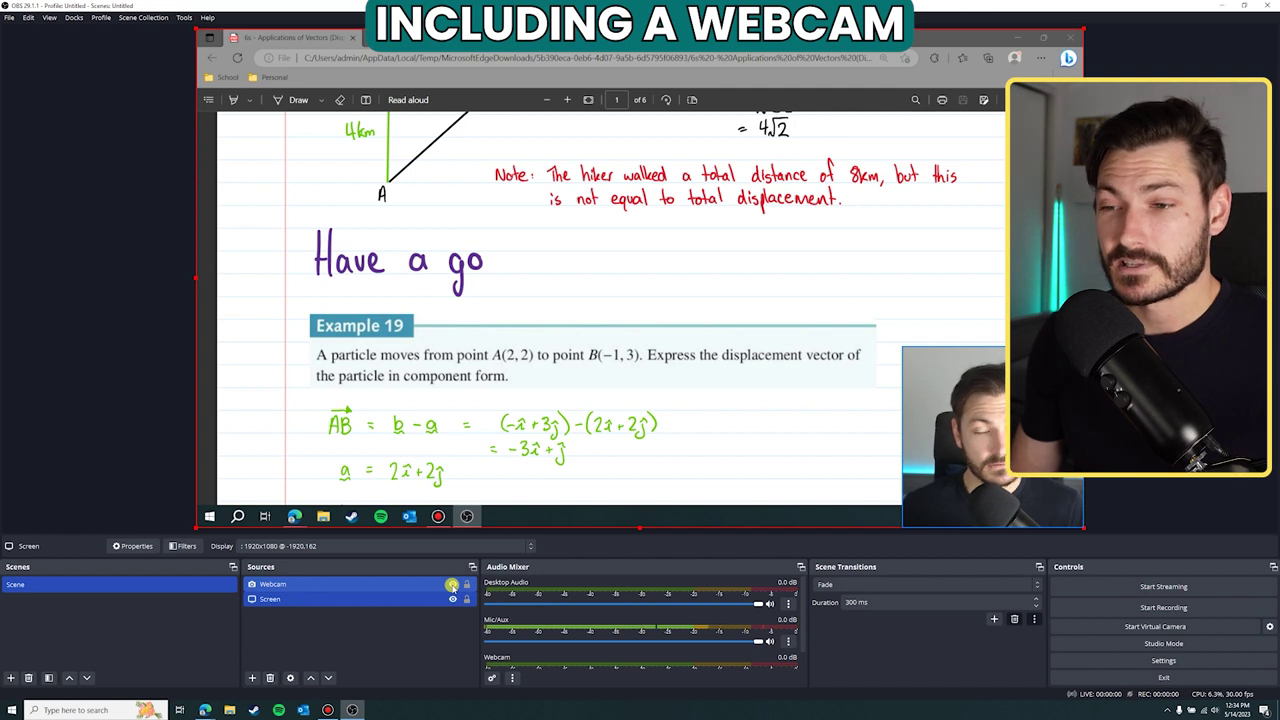
left_click(452, 585)
left_click(557, 287)
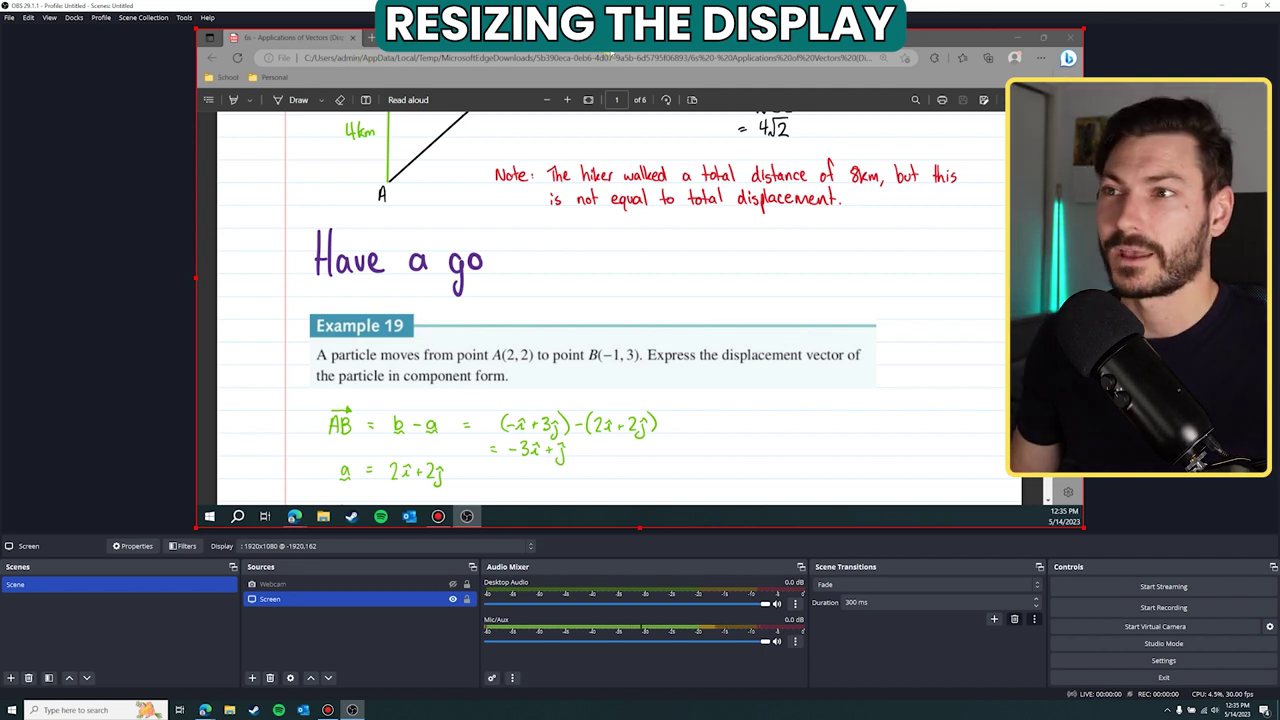
Crop the Screen source at its upper and lower edges to cut off the browser's tab and address bars and the taskbar.
key("Up")
key("Up")
key("Up")
key("Up")
key("Up")
key("Up")
key("Up")
key("Up")
key("Up")
key("Up")
key("Up")
key("Up")
key("Up")
key("Up")
key("Up")
key("Up")
key("Up")
key("Up")
key("Up")
key("Up")
key("Up")
key("Up")
left_click_drag(639, 526, 642, 505)
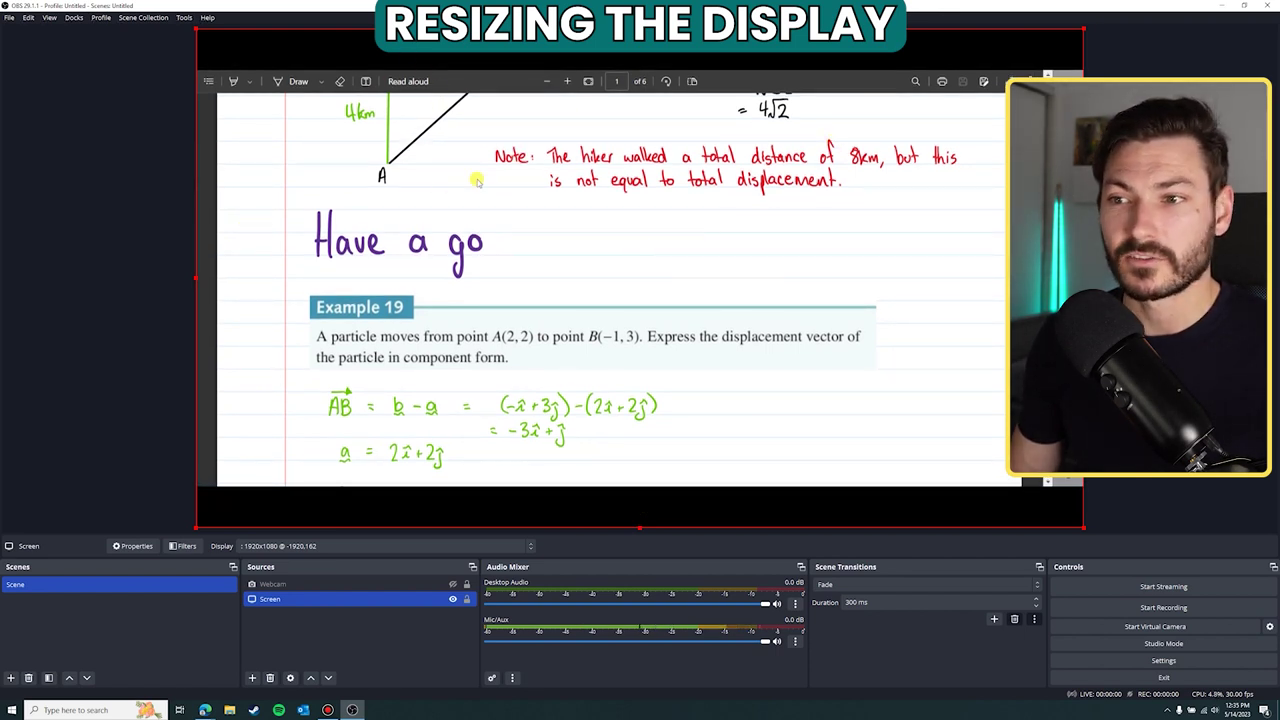
left_click(128, 203)
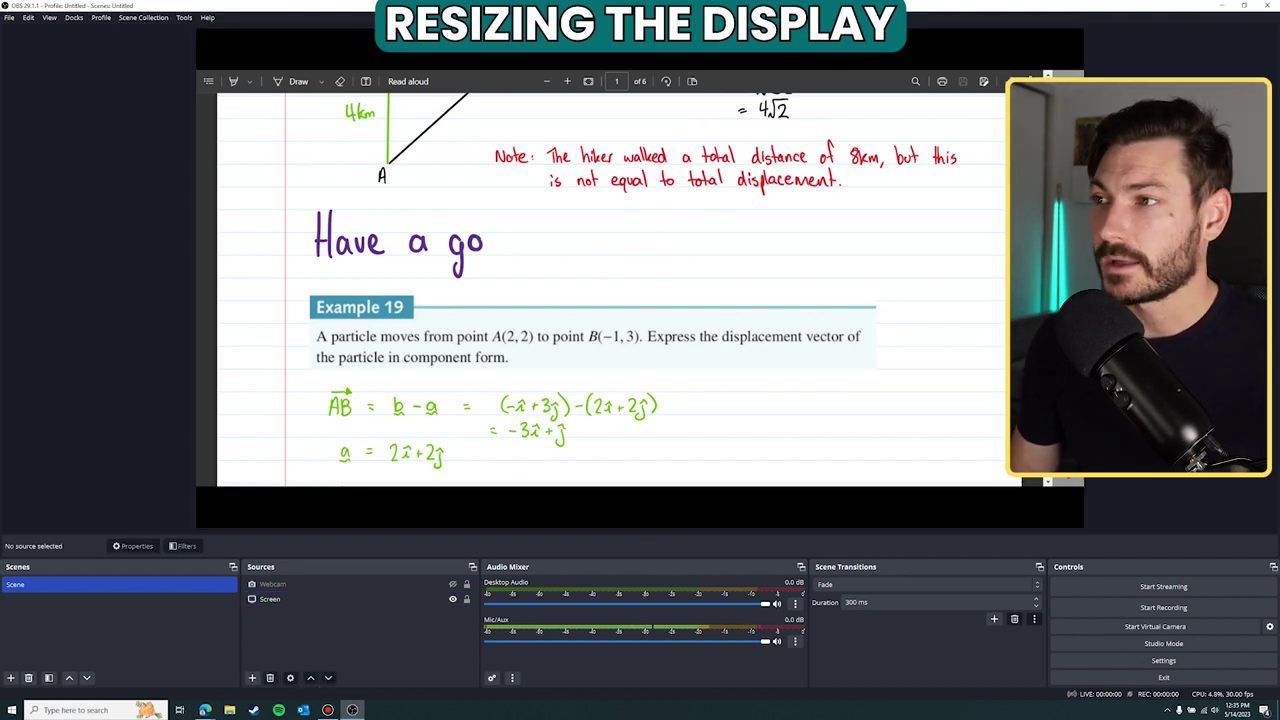
Crop the Screen source's sides so the notes fill the canvas, and zoom the PDF out two levels.
left_click(577, 148)
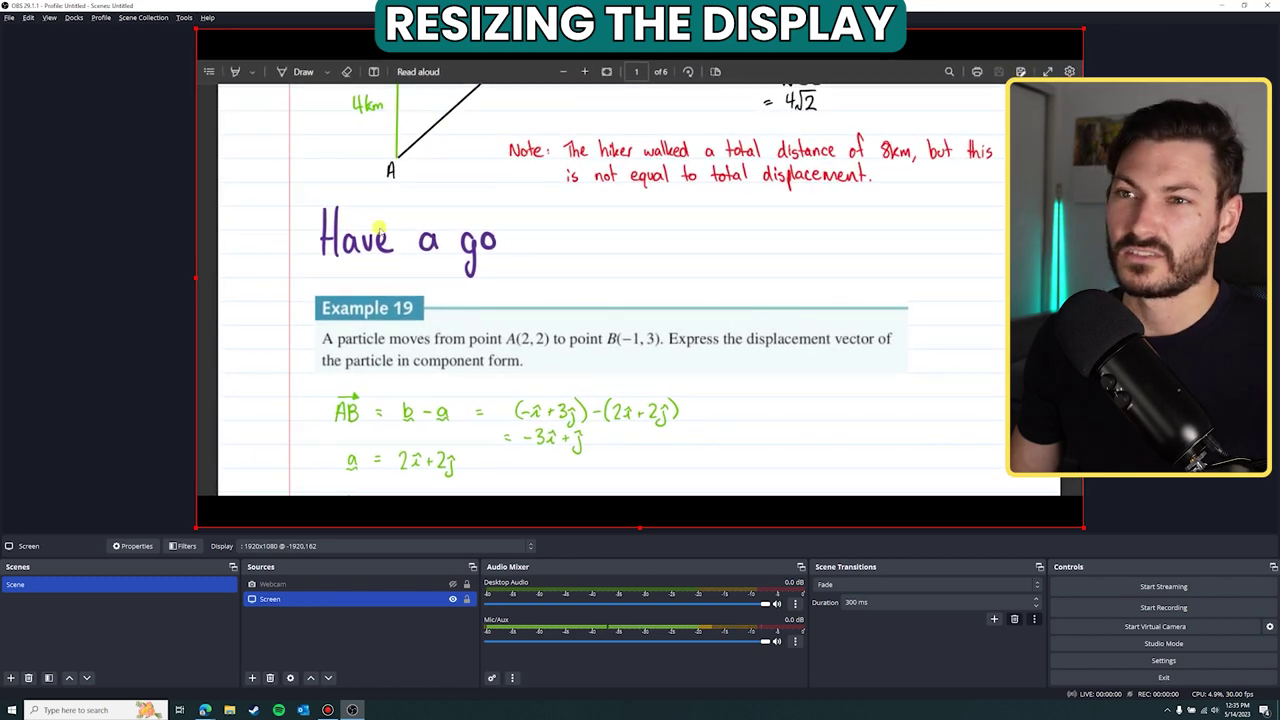
left_click(563, 71)
left_click(563, 71)
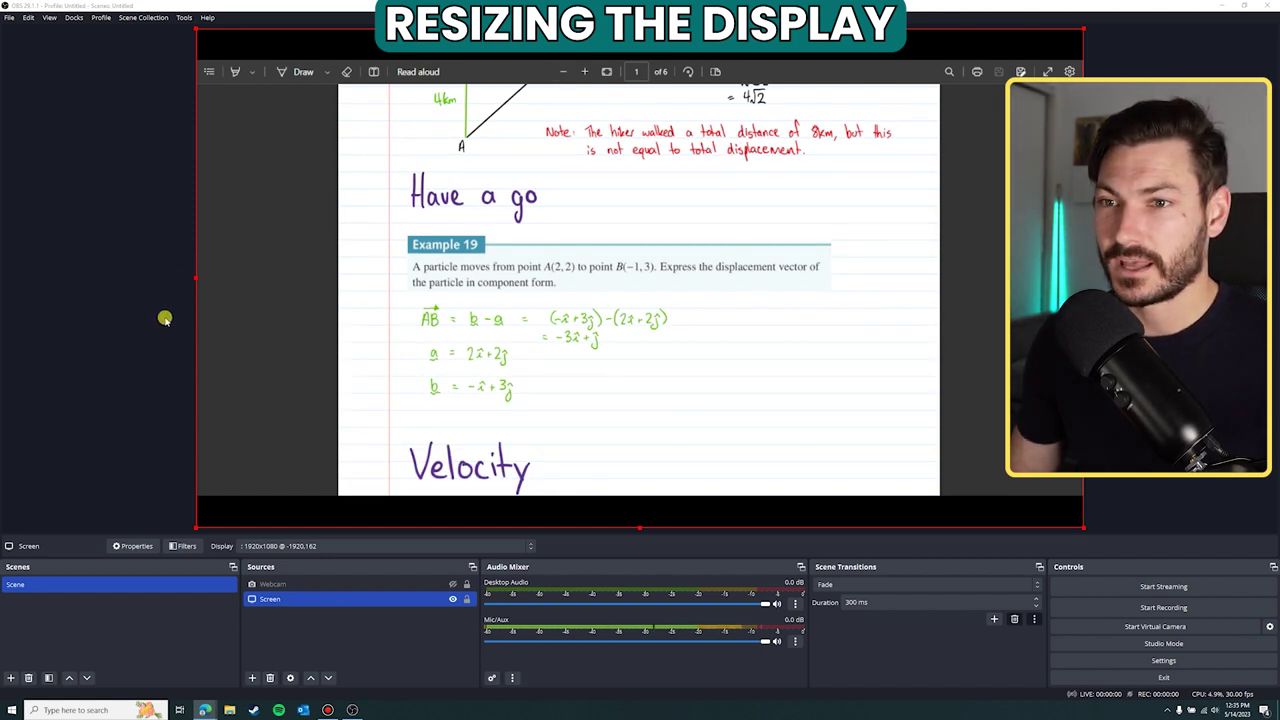
left_click_drag(194, 277, 251, 289)
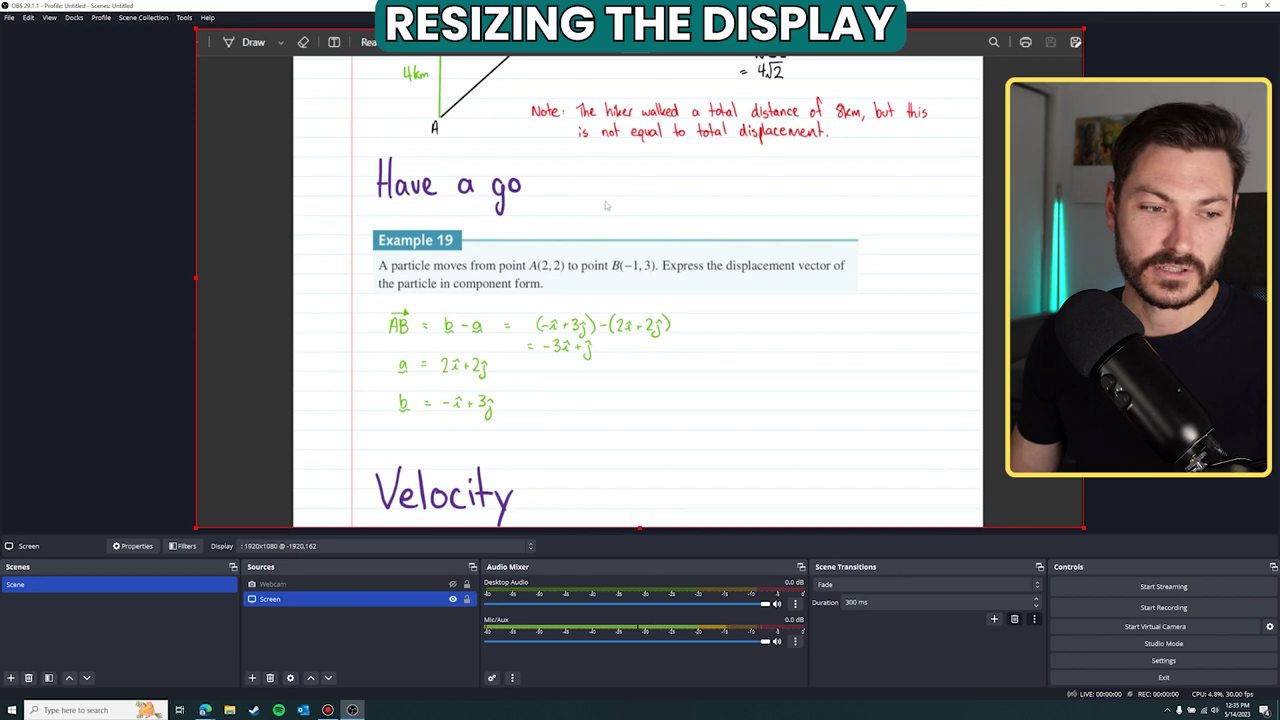
scroll(605, 205, "down", 10)
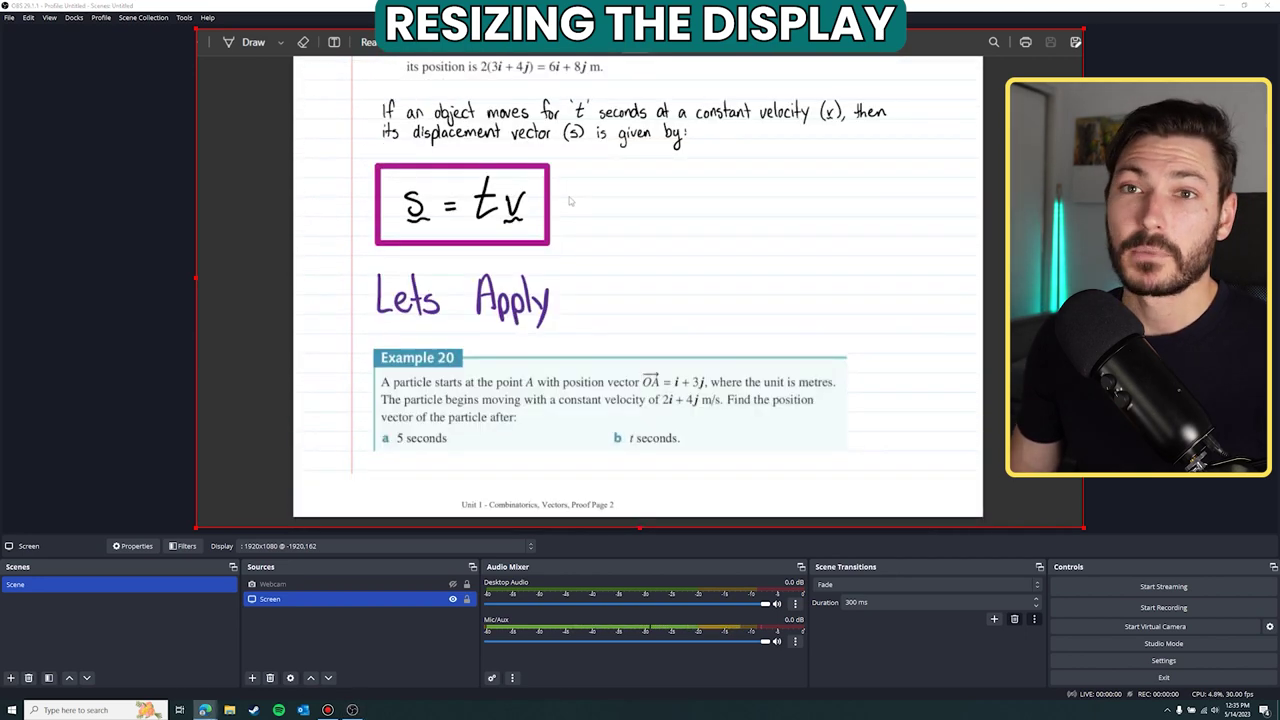
scroll(569, 201, "down", 2)
scroll(569, 198, "down", 2)
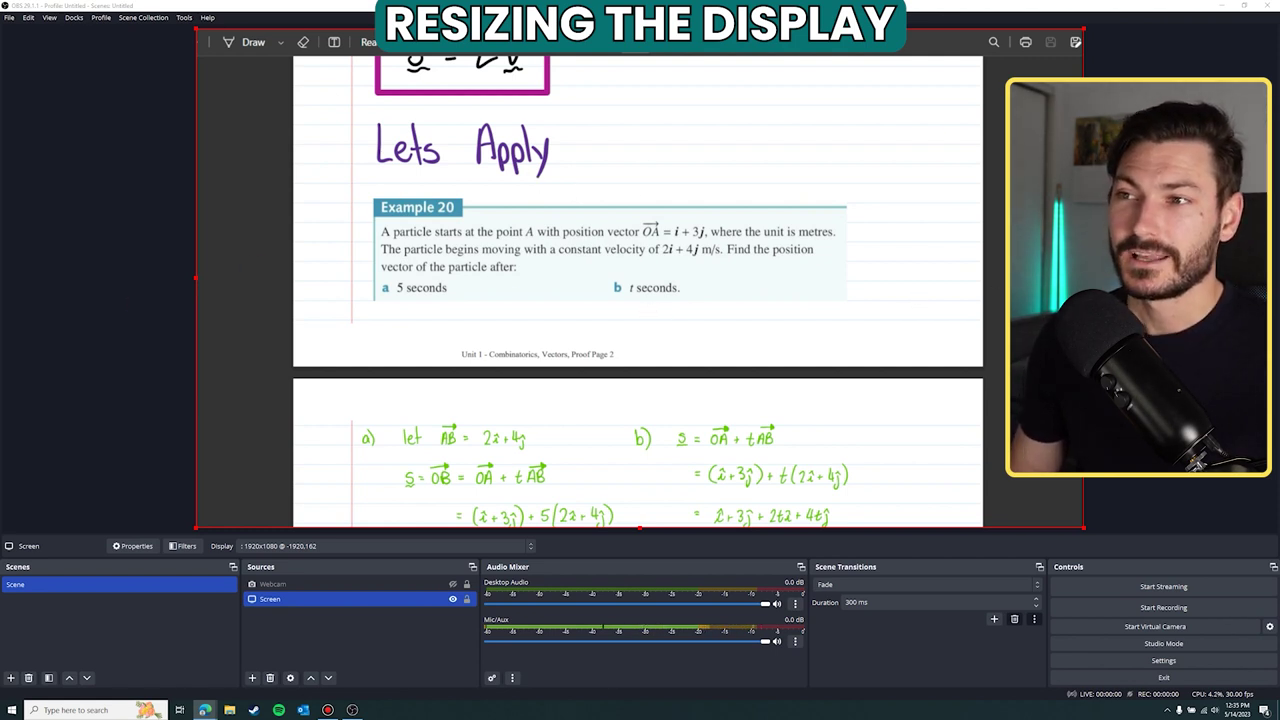
Fit the Screen source to the screen, and reset its transform to restore the uncropped display.
right_click(536, 204)
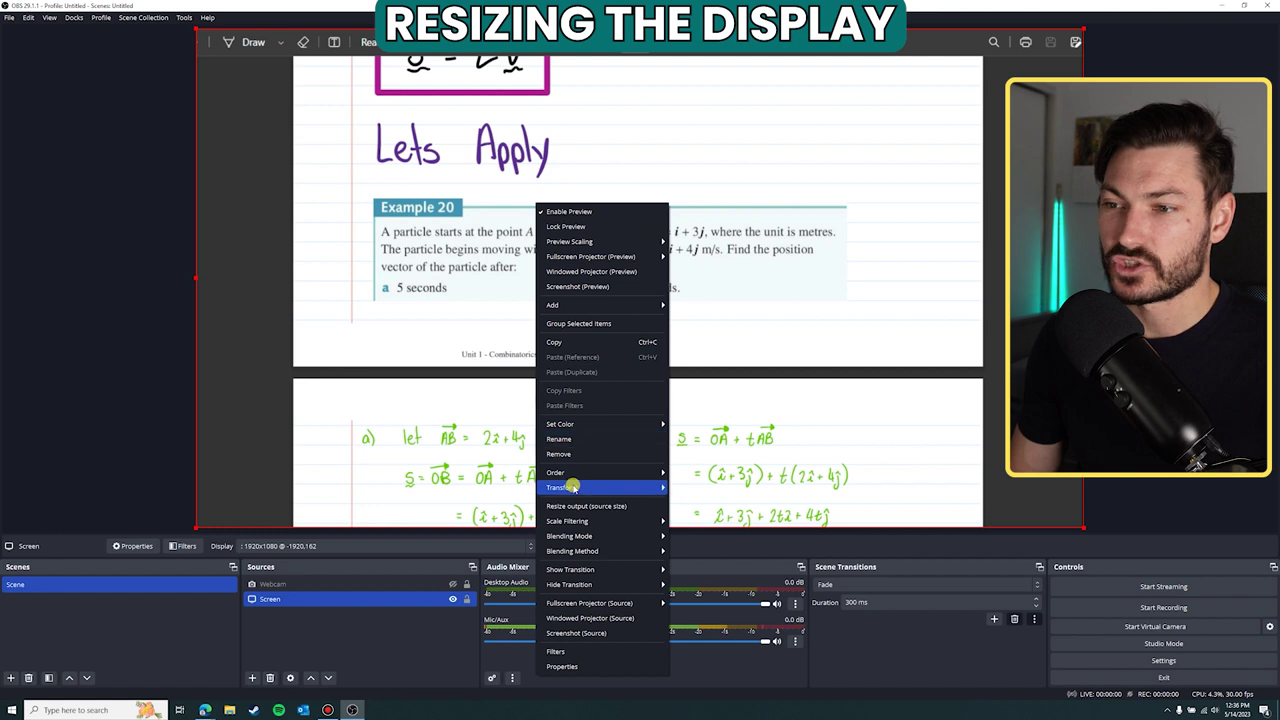
mouse_move(573, 487)
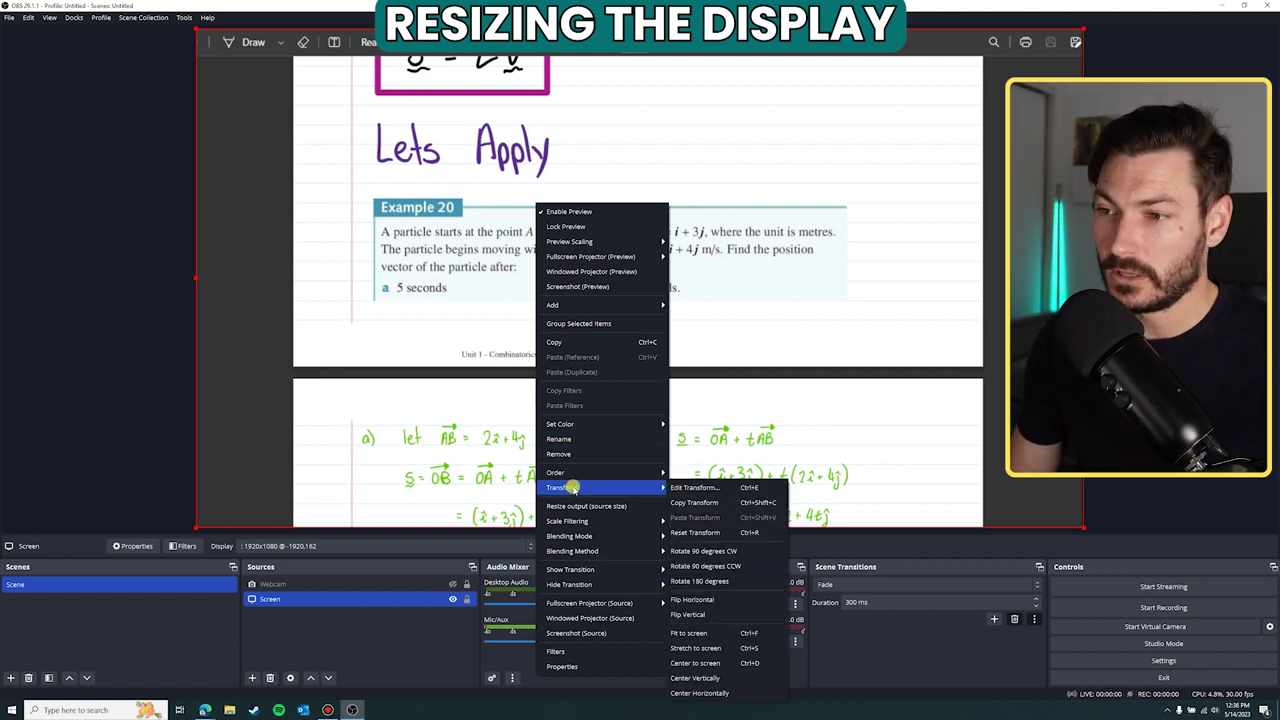
left_click(693, 633)
right_click(538, 210)
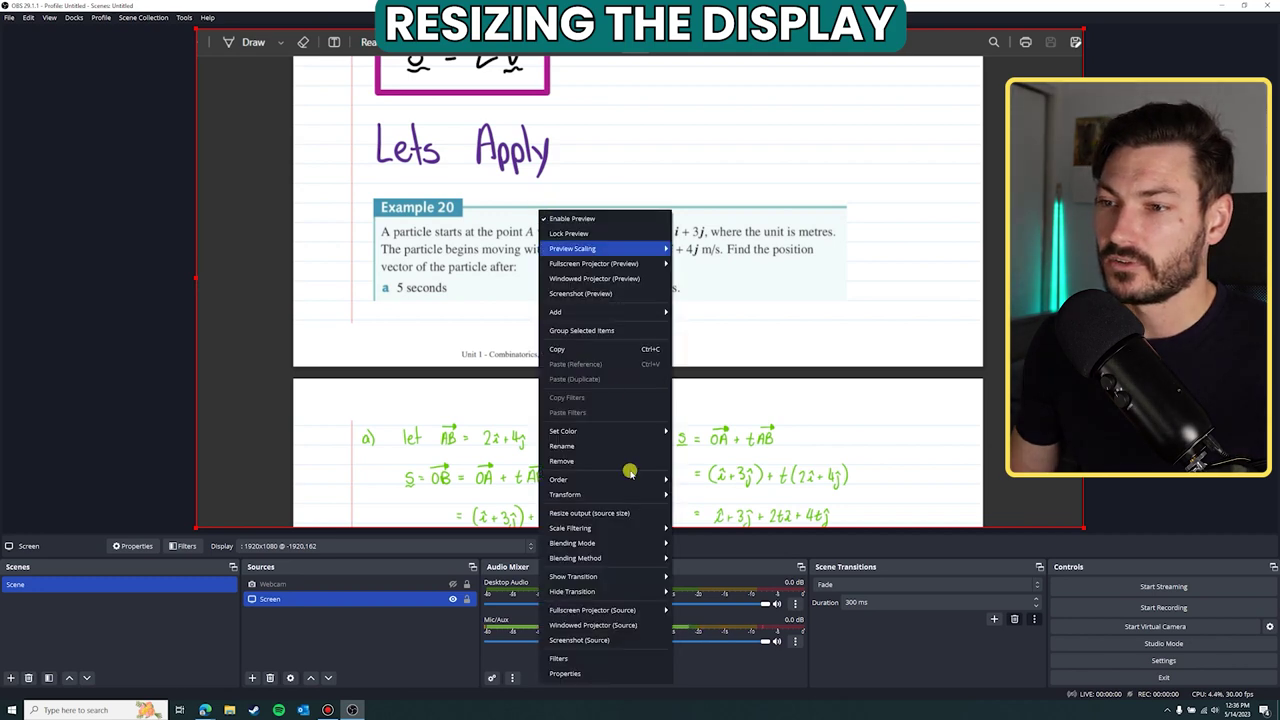
mouse_move(600, 499)
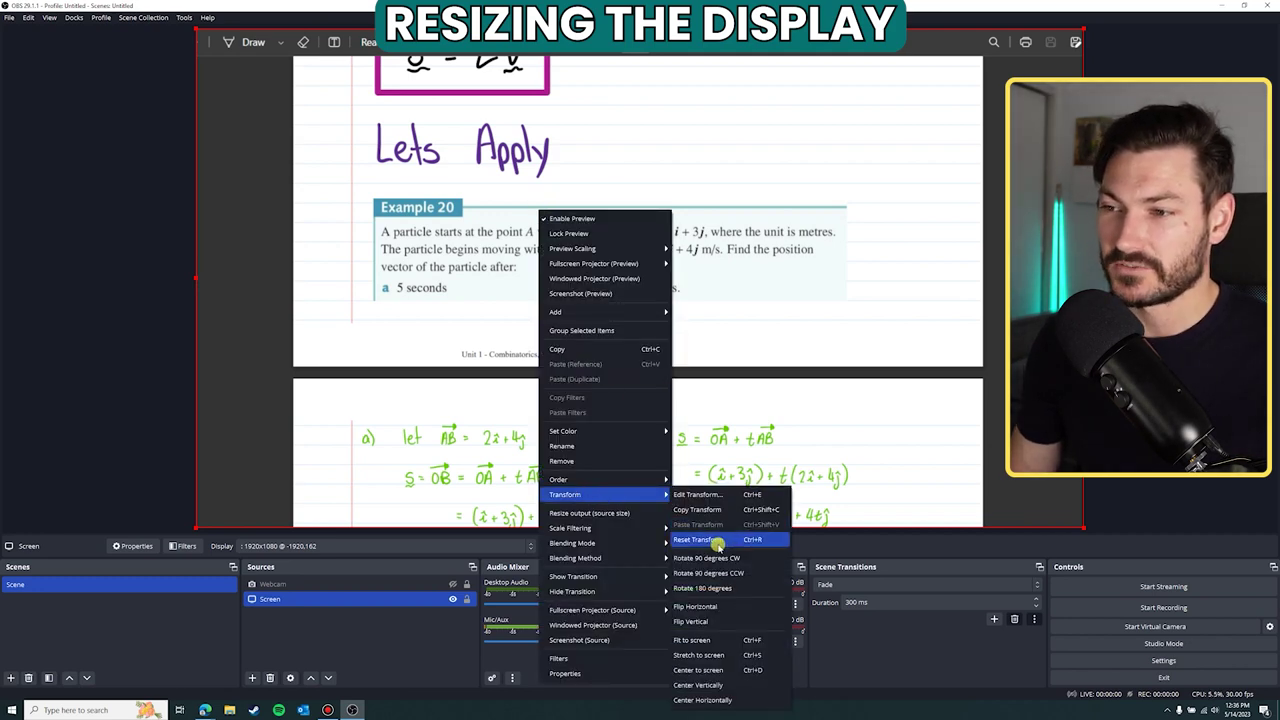
left_click(714, 541)
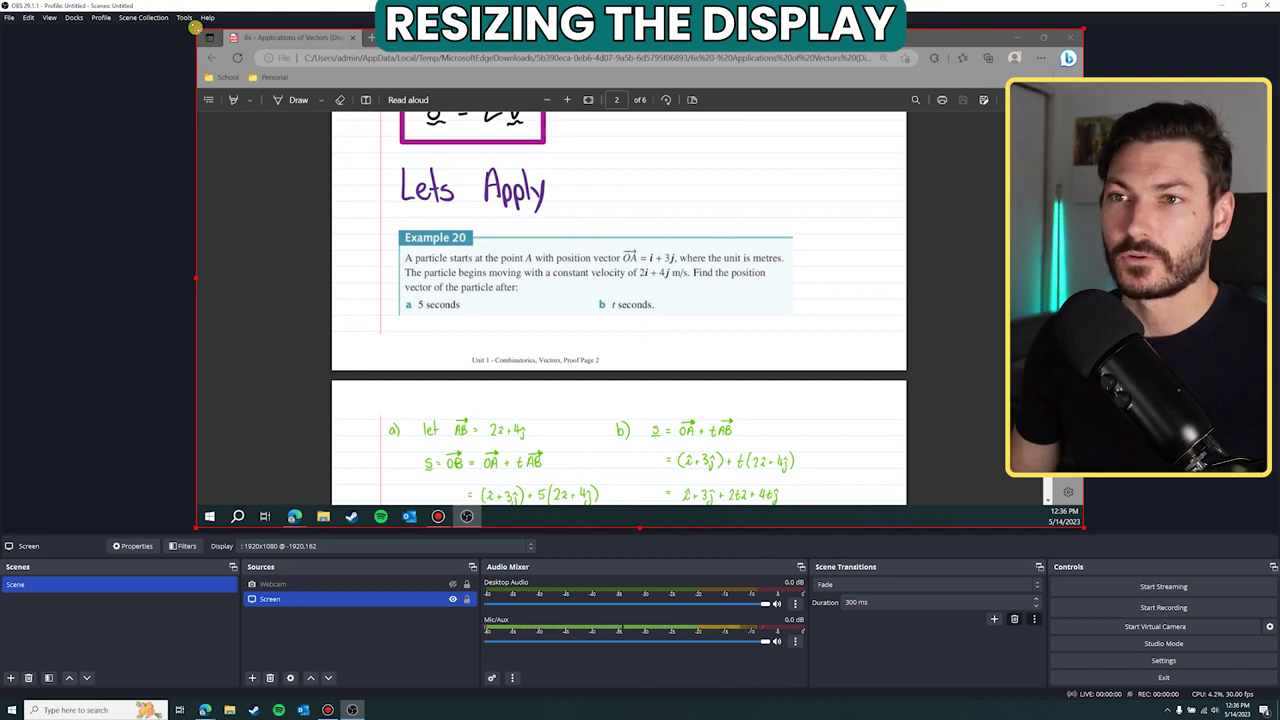
Shrink the Screen source, place it near the middle of the canvas, and fit it back to the screen.
left_click_drag(196, 28, 500, 200)
left_click_drag(687, 485, 517, 397)
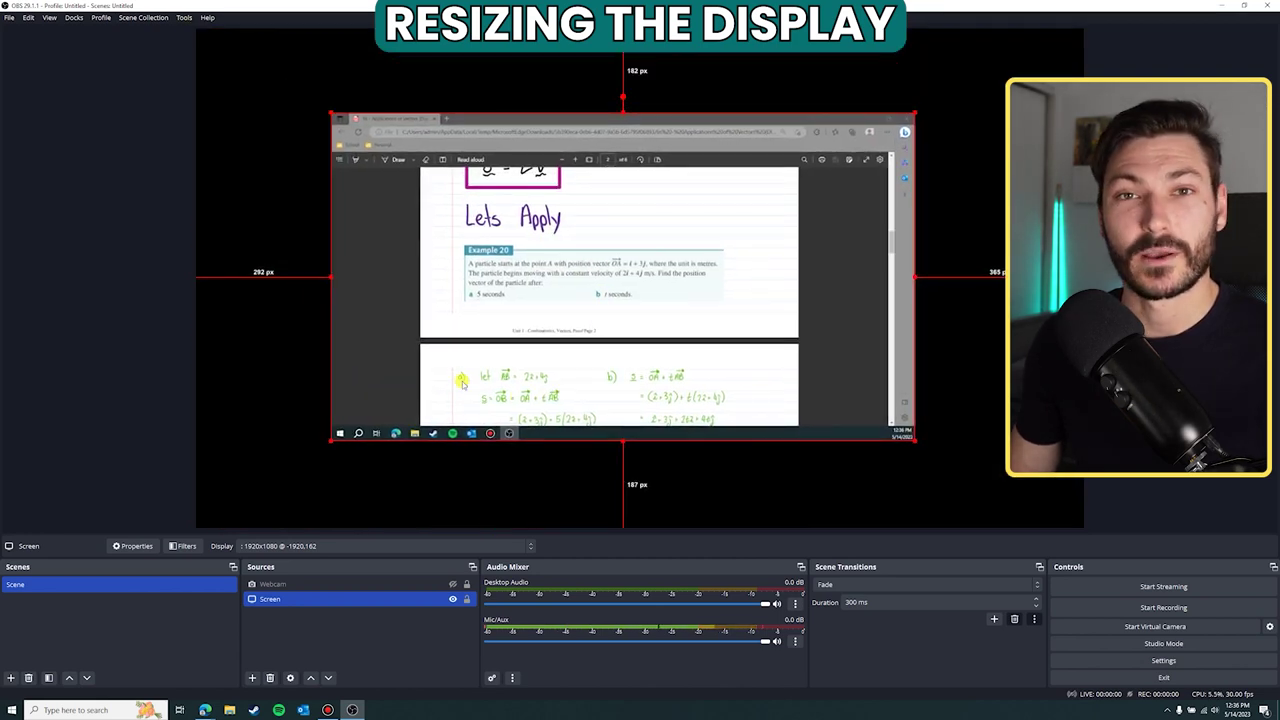
right_click(546, 283)
mouse_move(573, 285)
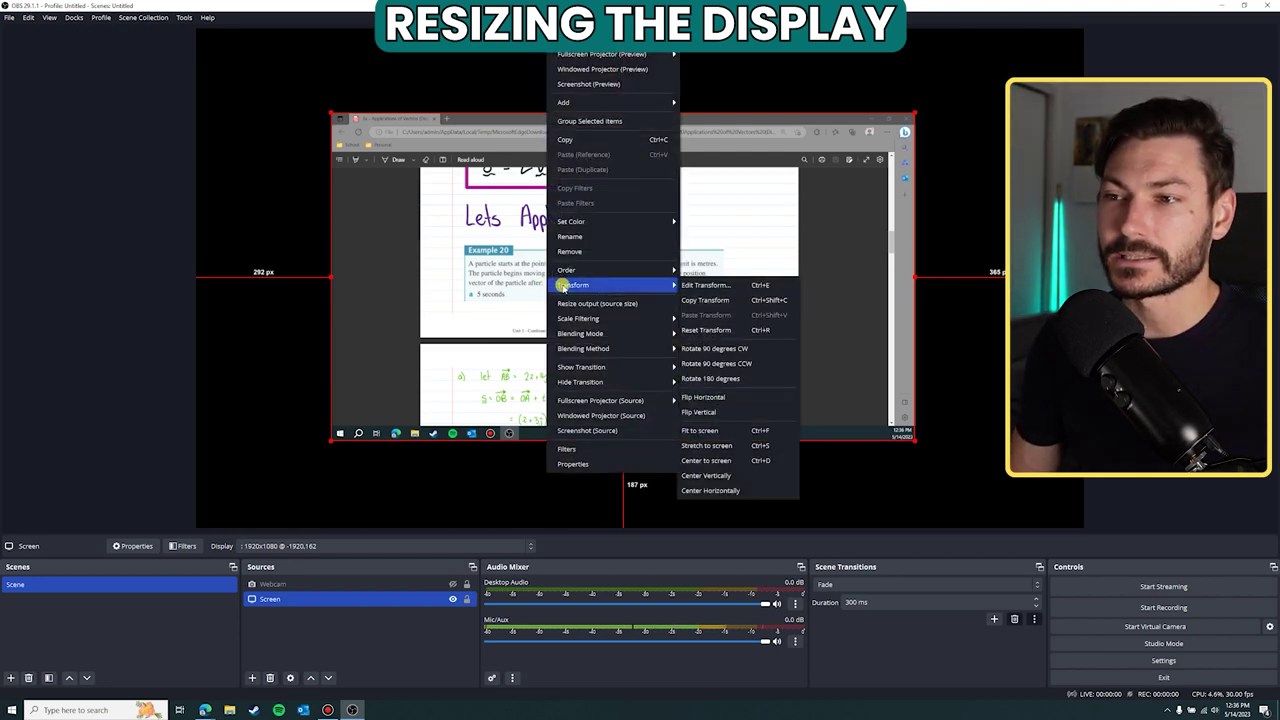
left_click(720, 430)
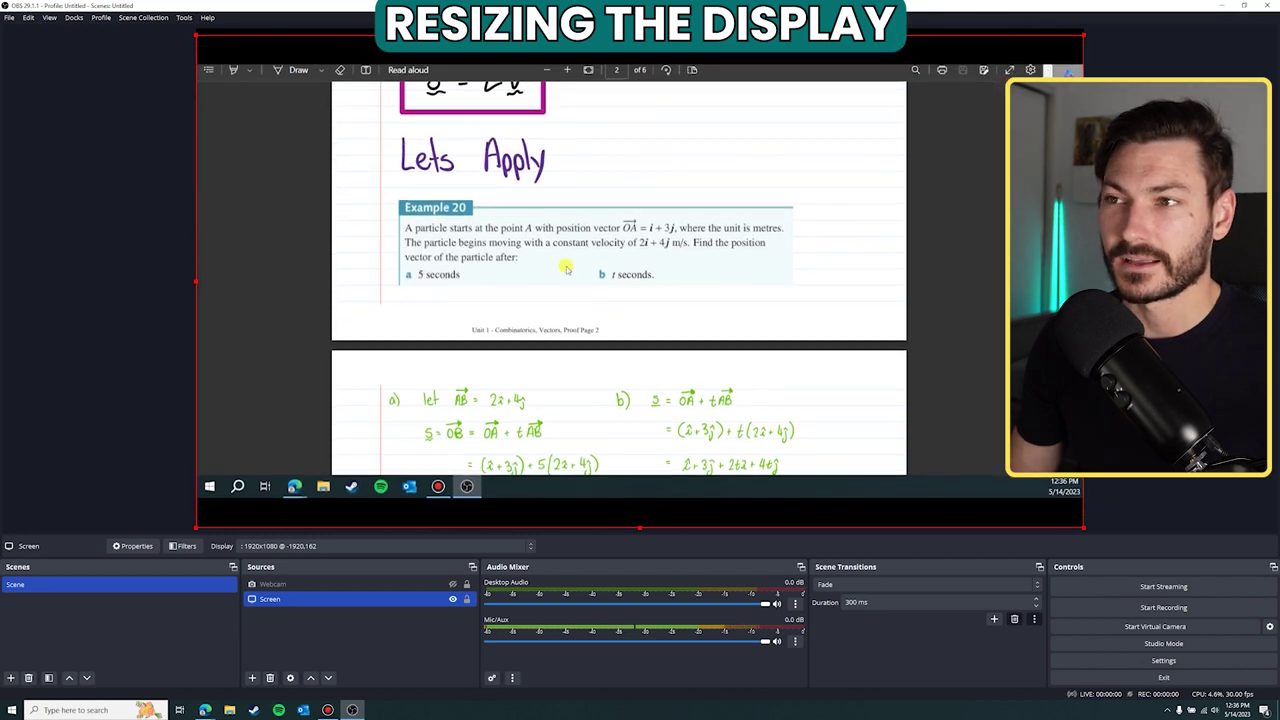
Reposition the Screen source with its browser tab and address bars cropped off, and stretch it to the screen.
left_click_drag(621, 116, 681, 369)
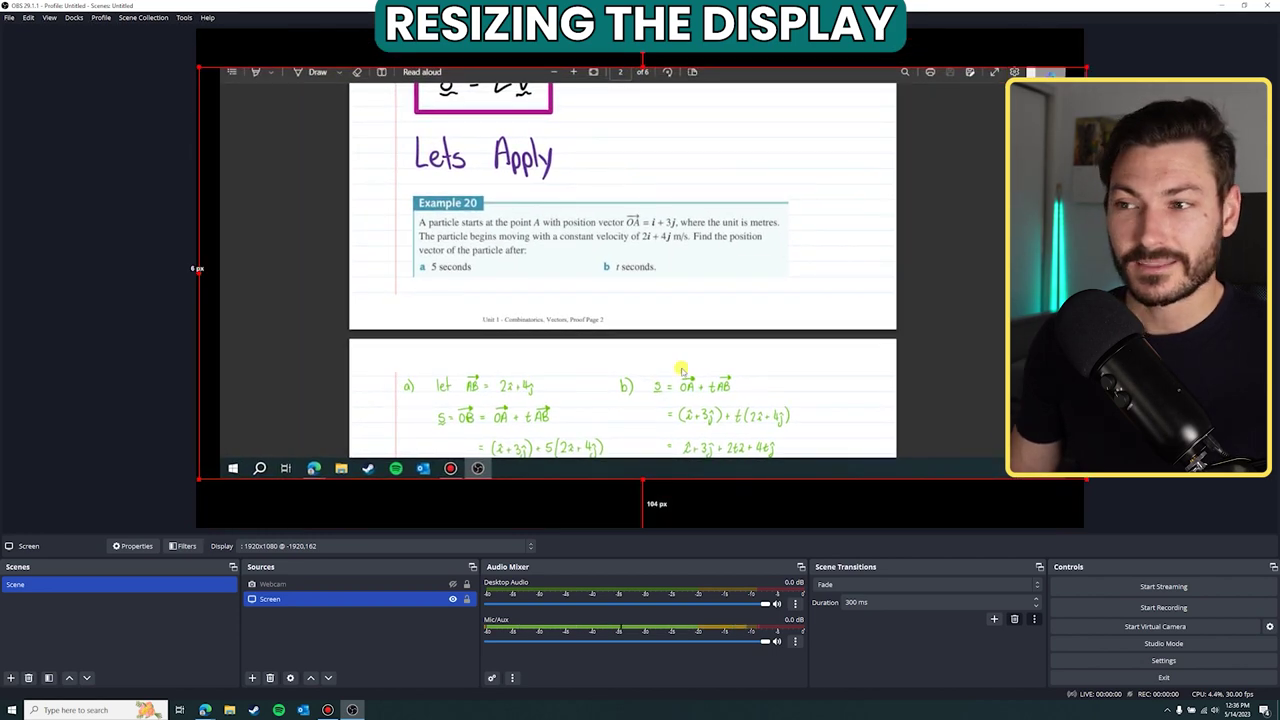
right_click(595, 209)
mouse_move(657, 491)
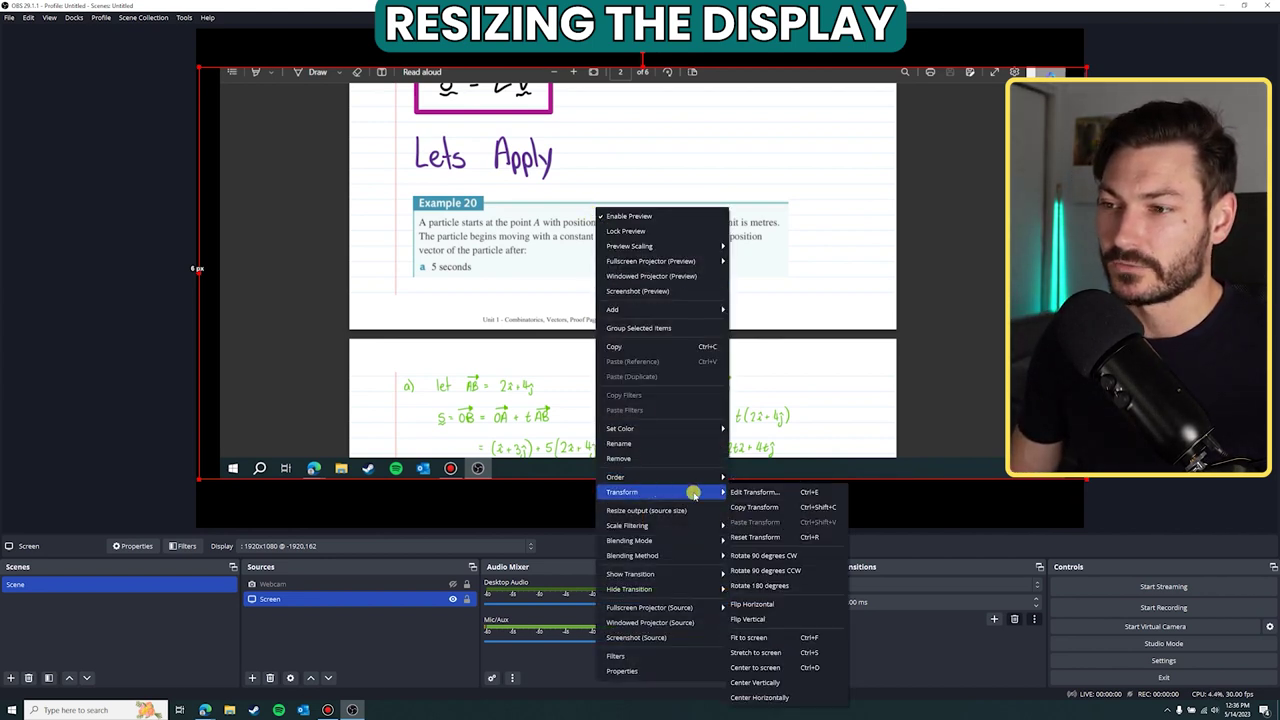
left_click(755, 653)
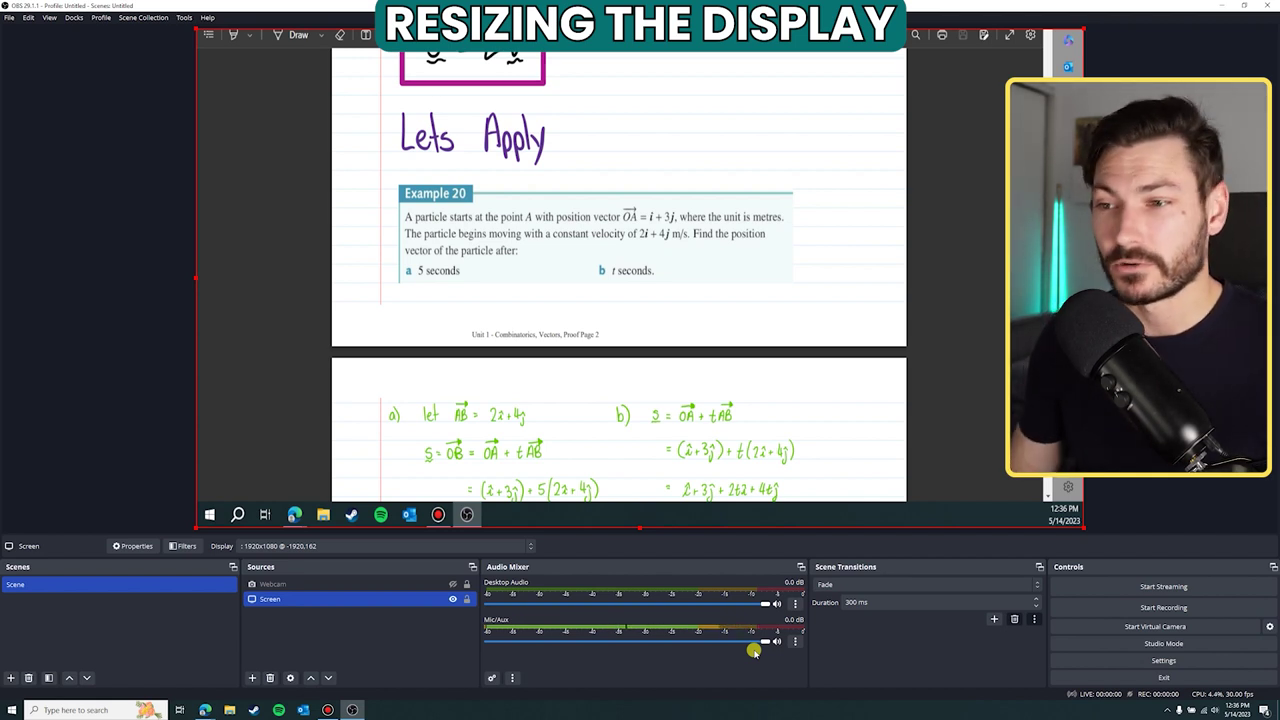
Reset the Screen source's transform to restore the full uncropped display.
right_click(515, 303)
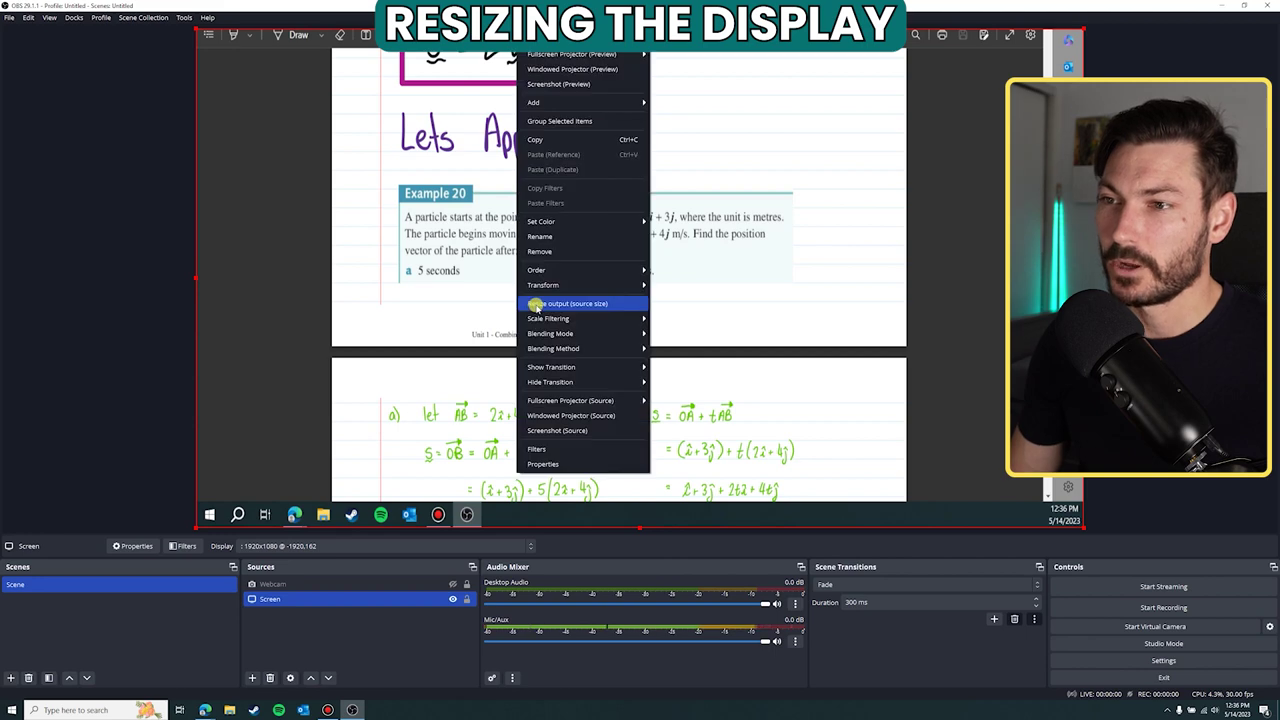
mouse_move(543, 285)
left_click(697, 328)
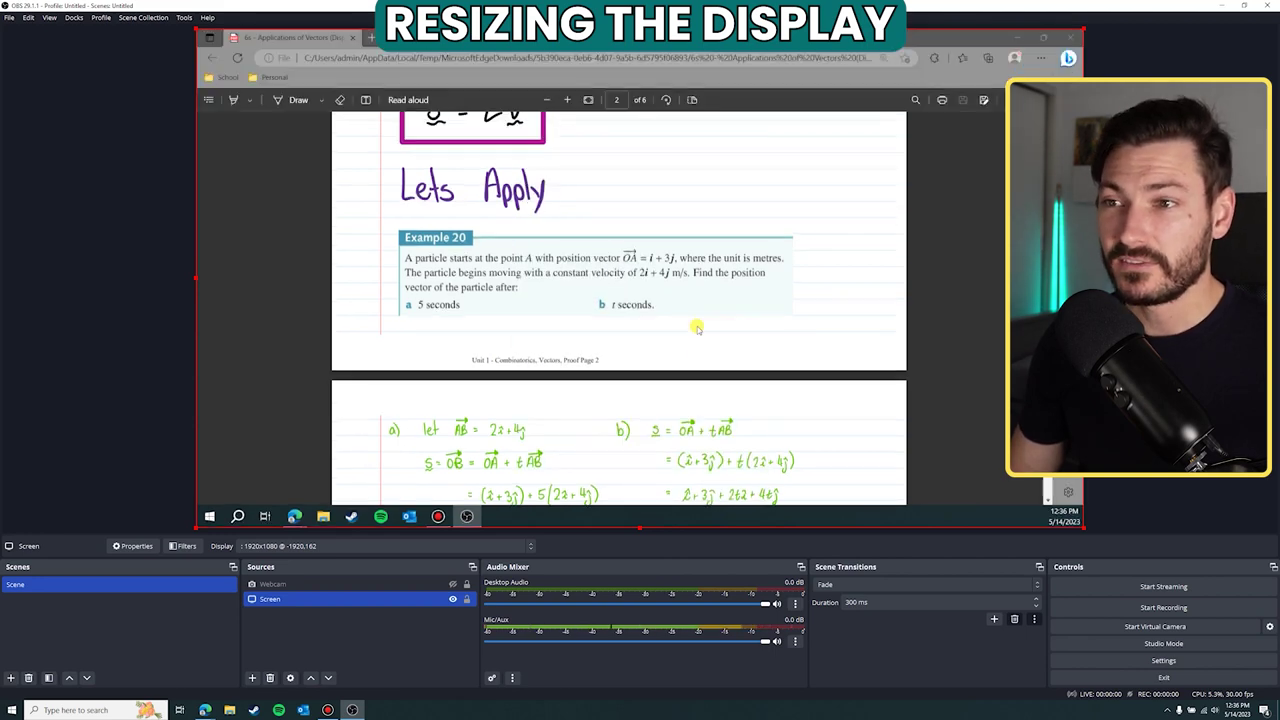